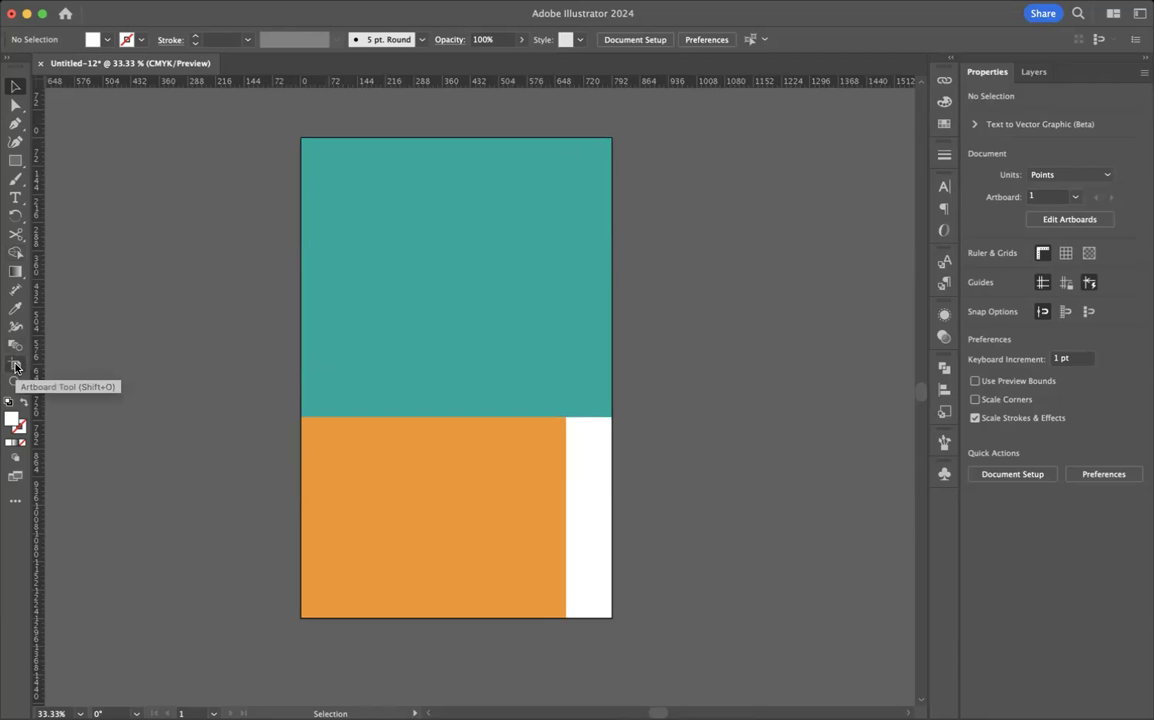
Drag the artboard's top-left and bottom-right corners outward to leave a white margin around the blocks
click(15, 366)
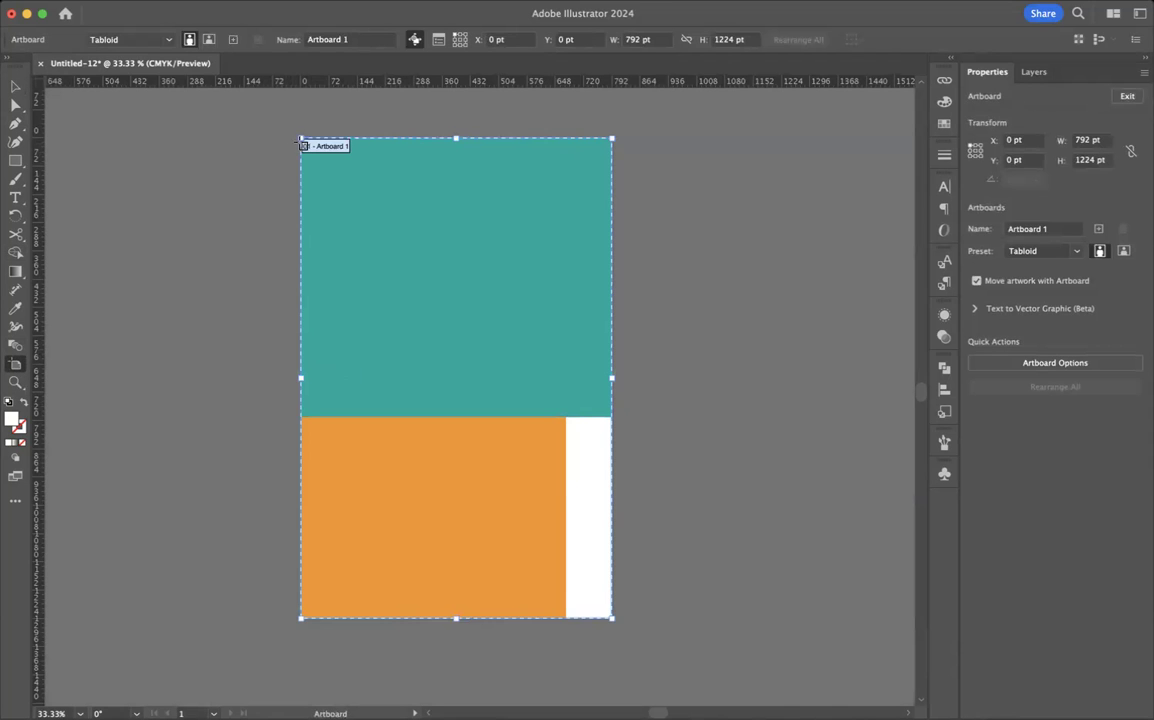
drag(301, 137, 251, 92)
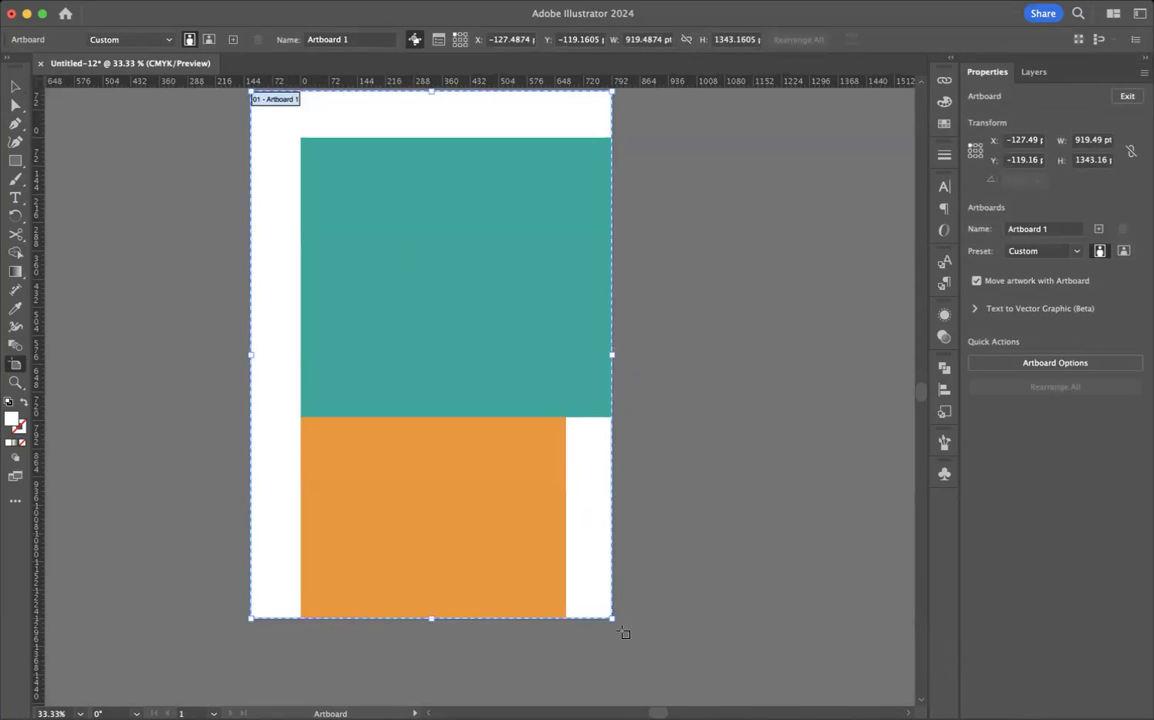
drag(613, 621, 657, 665)
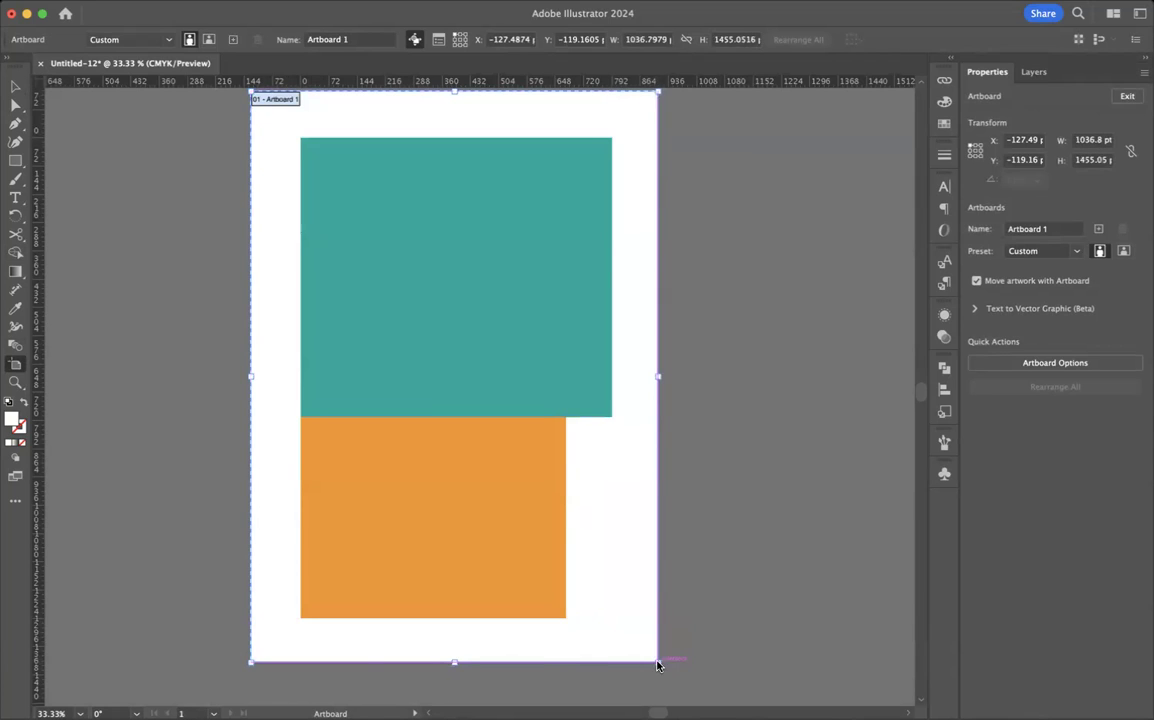
click(14, 88)
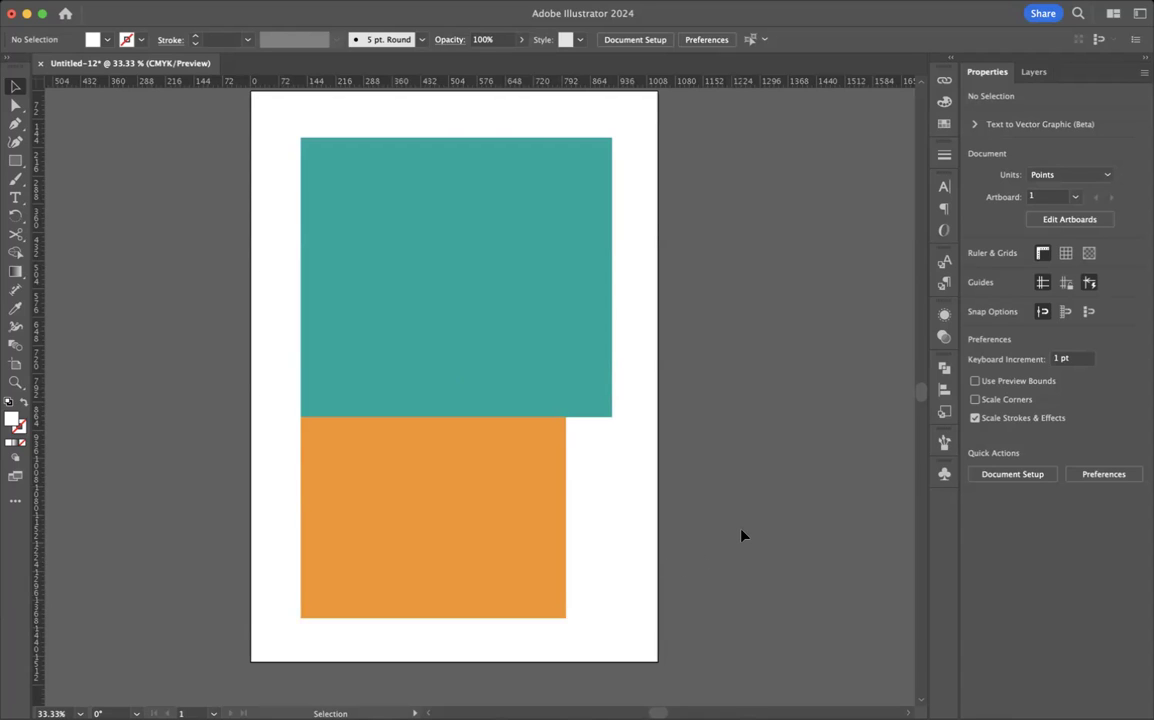
Apply Effect > Crop Marks to the 792 × 1224 pt background rectangle, then deselect it
click(580, 500)
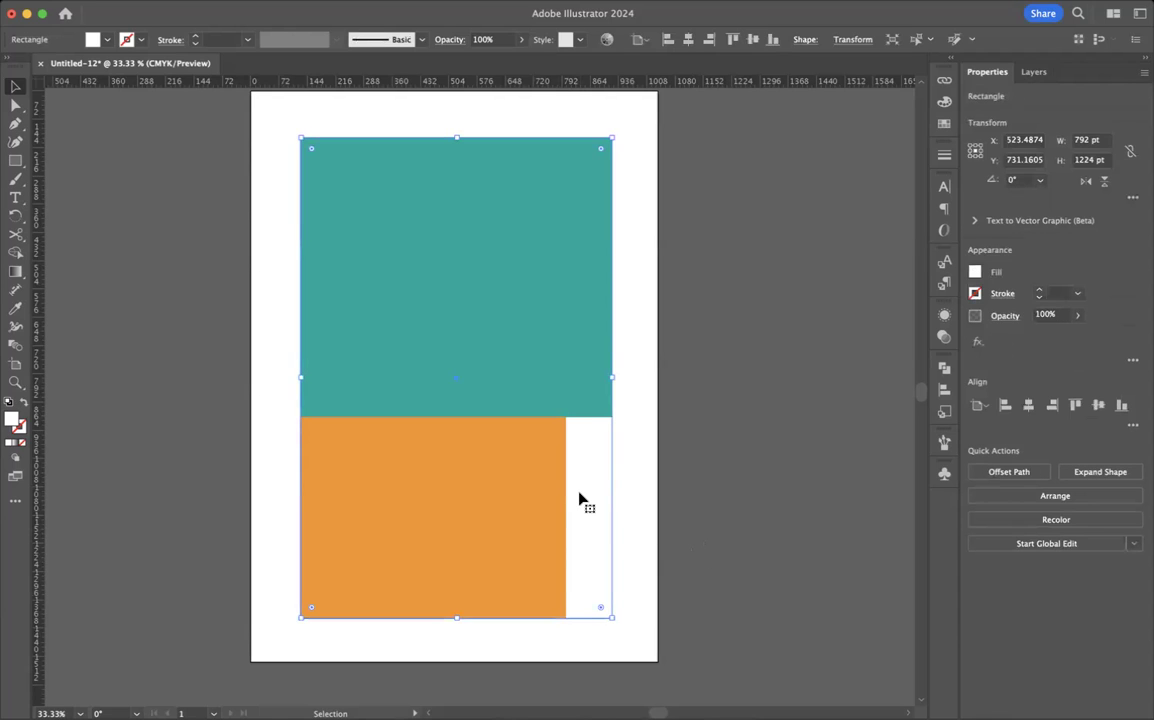
click(330, 0)
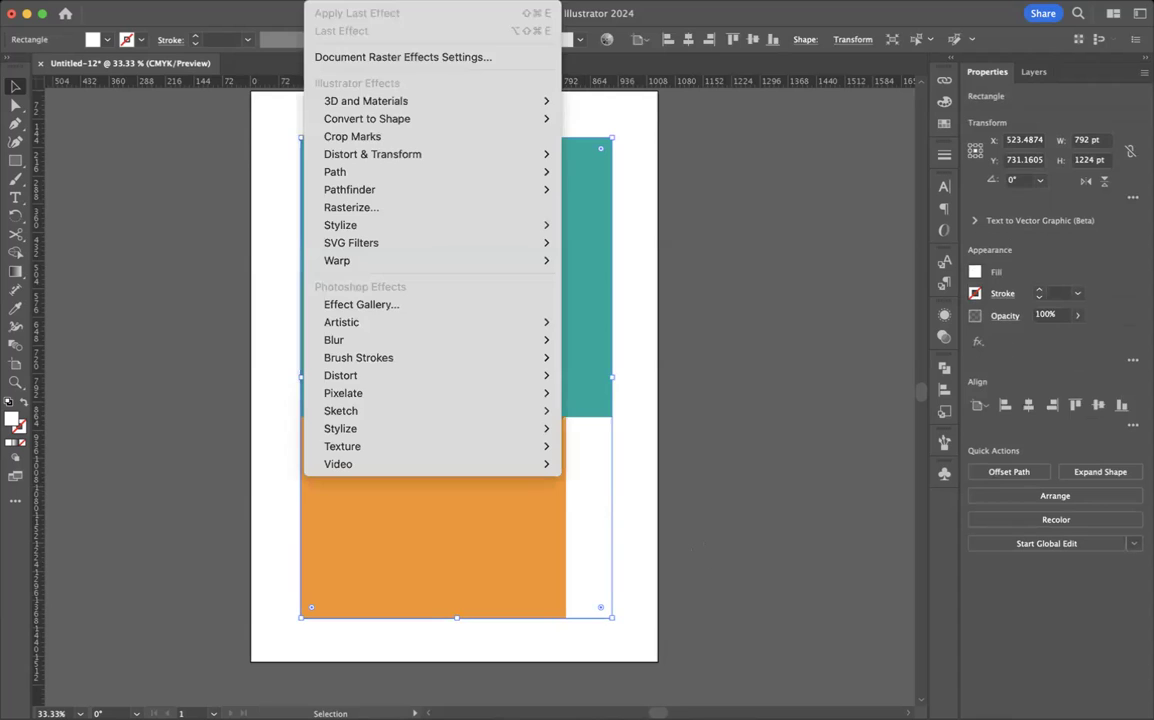
click(366, 144)
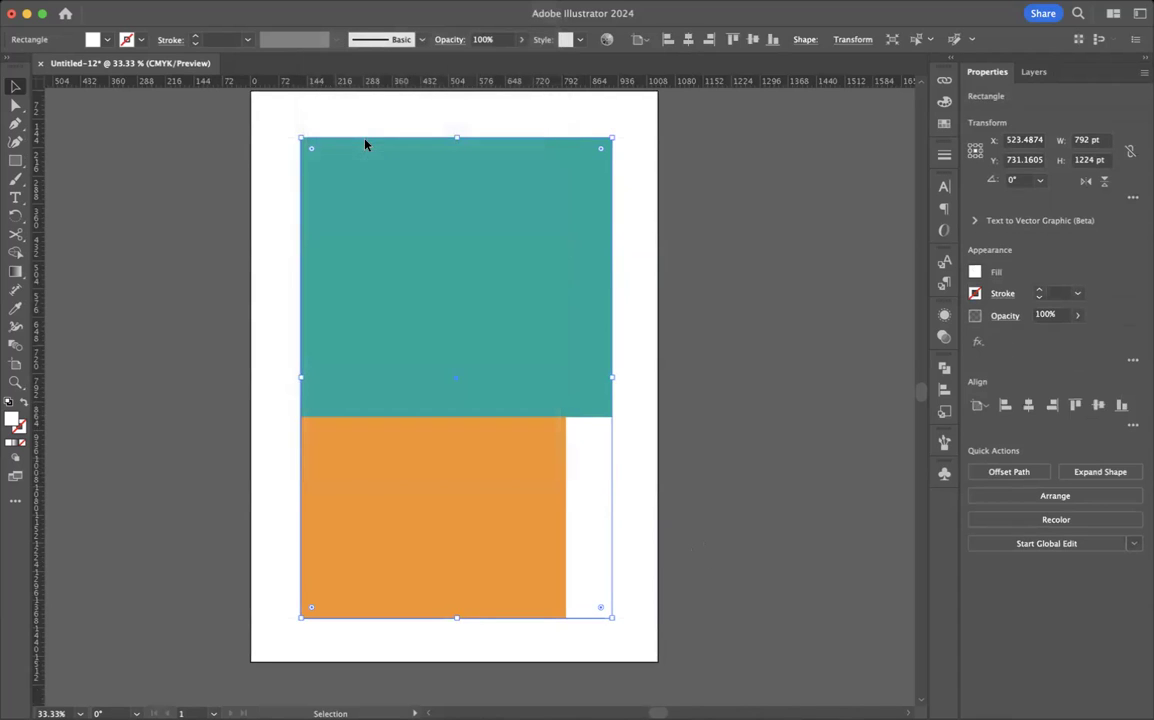
click(684, 232)
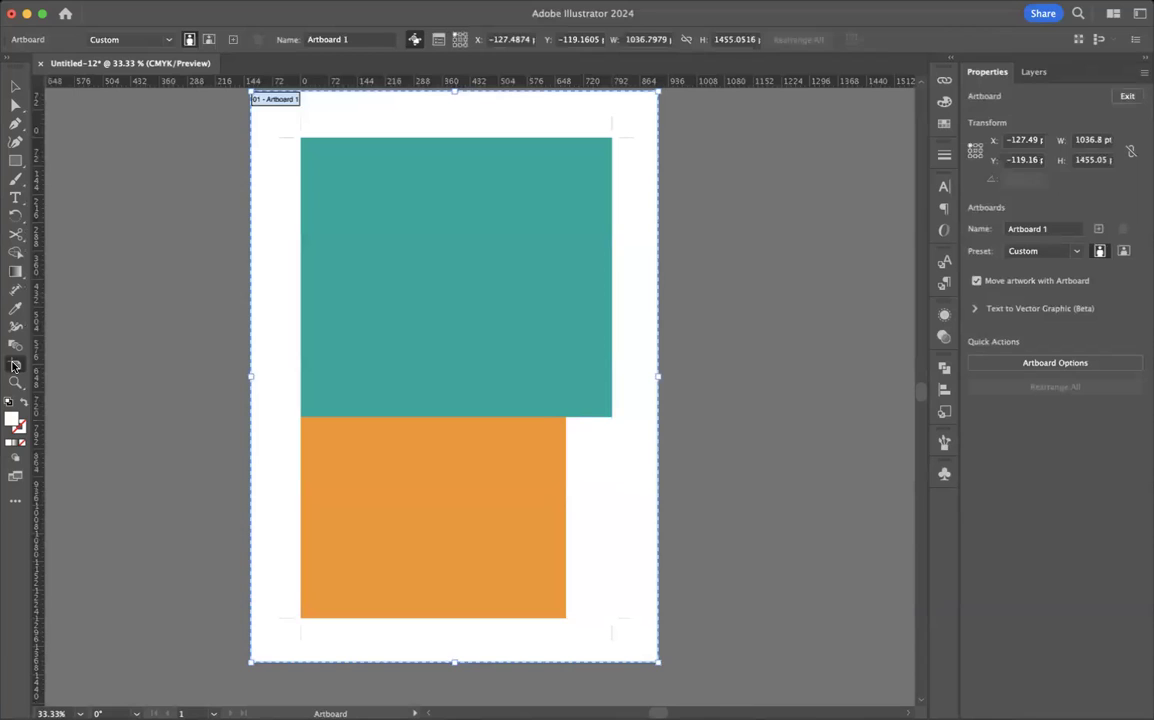
Draw a new artboard right of the first and size it 11in × 17in (792 × 1224 pt)
click(15, 364)
drag(752, 138, 875, 606)
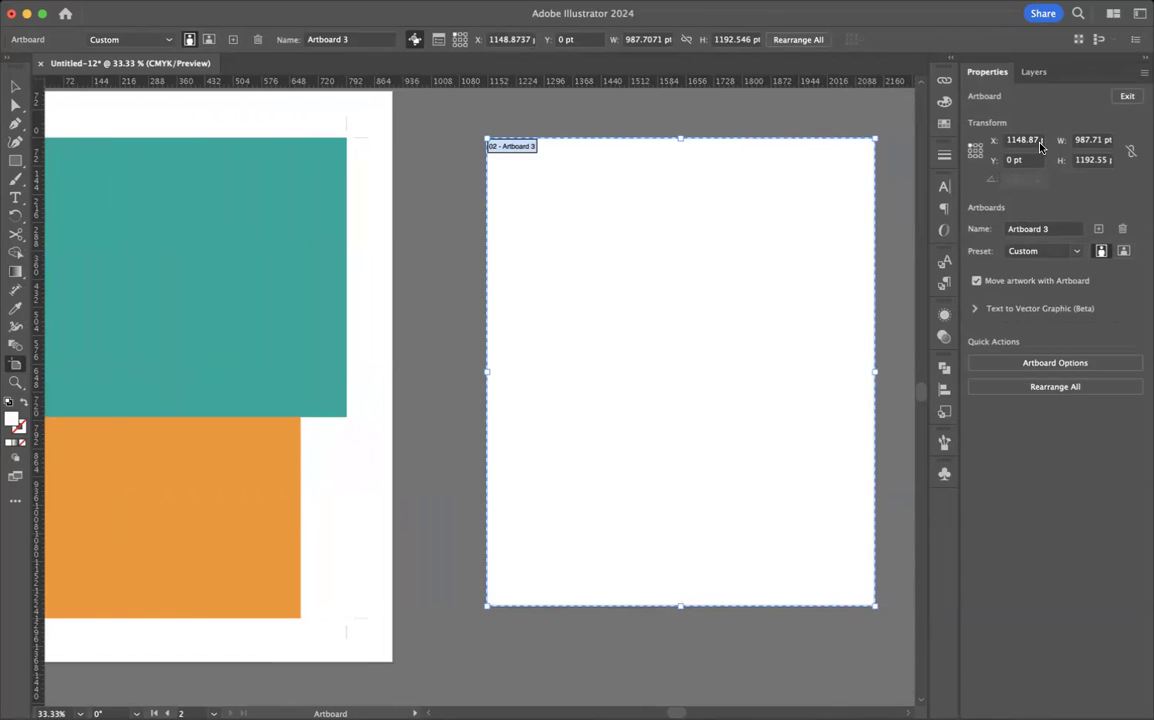
click(1090, 140)
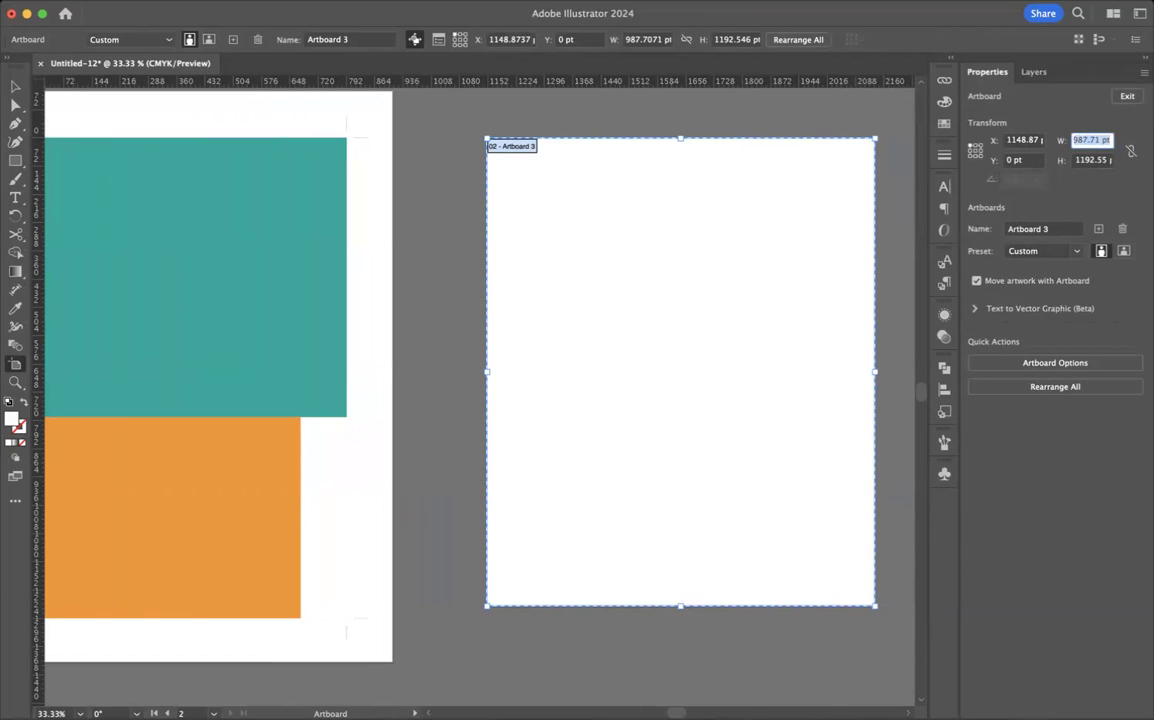
text(11)
text(1)
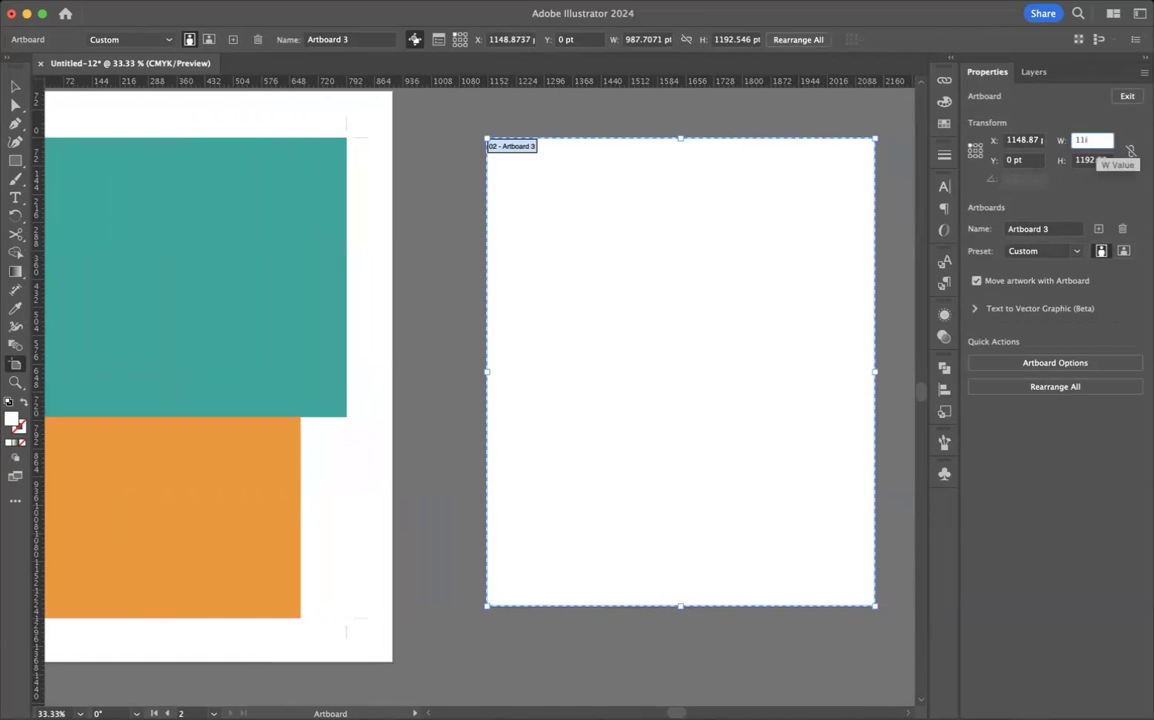
text(n)
key(Tab)
text(17)
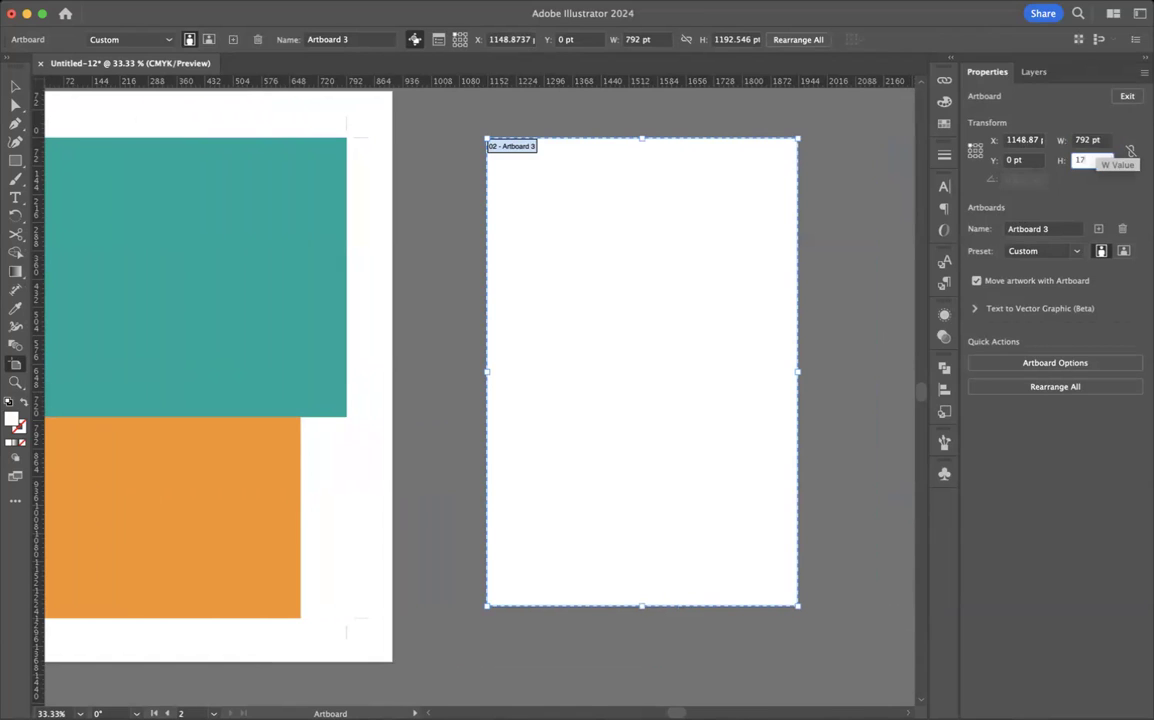
text(in)
key(Return)
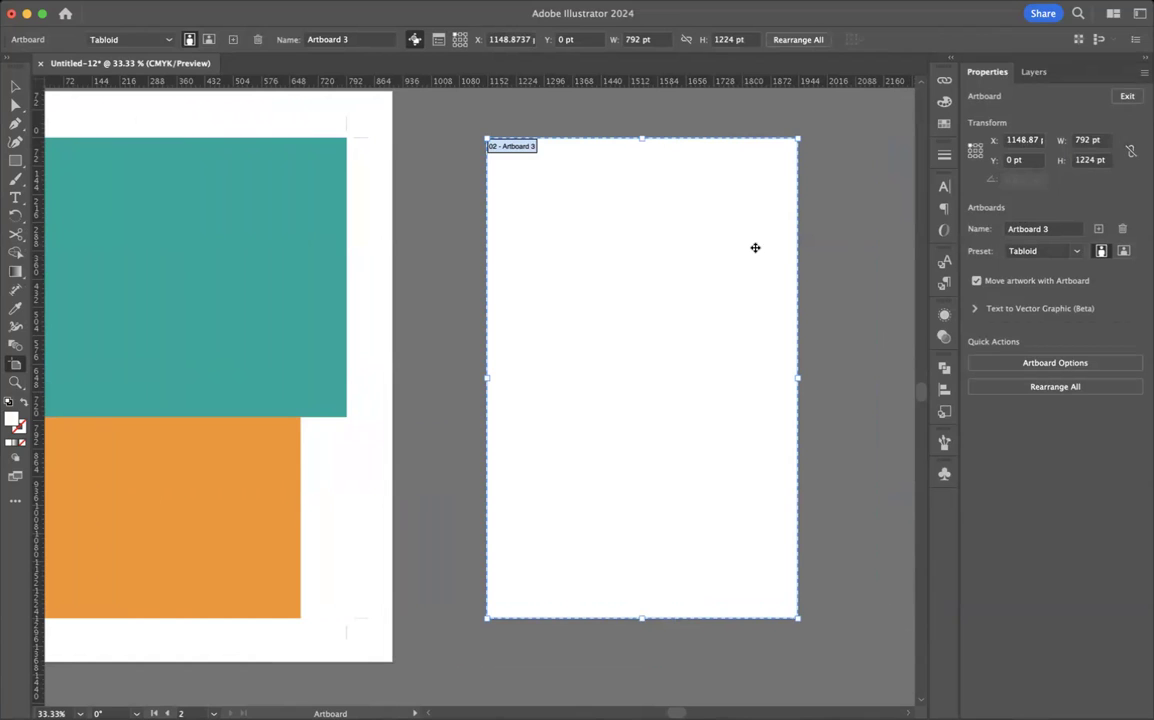
Select the teal and orange blocks and Option-drag a copy onto the second artboard
click(15, 87)
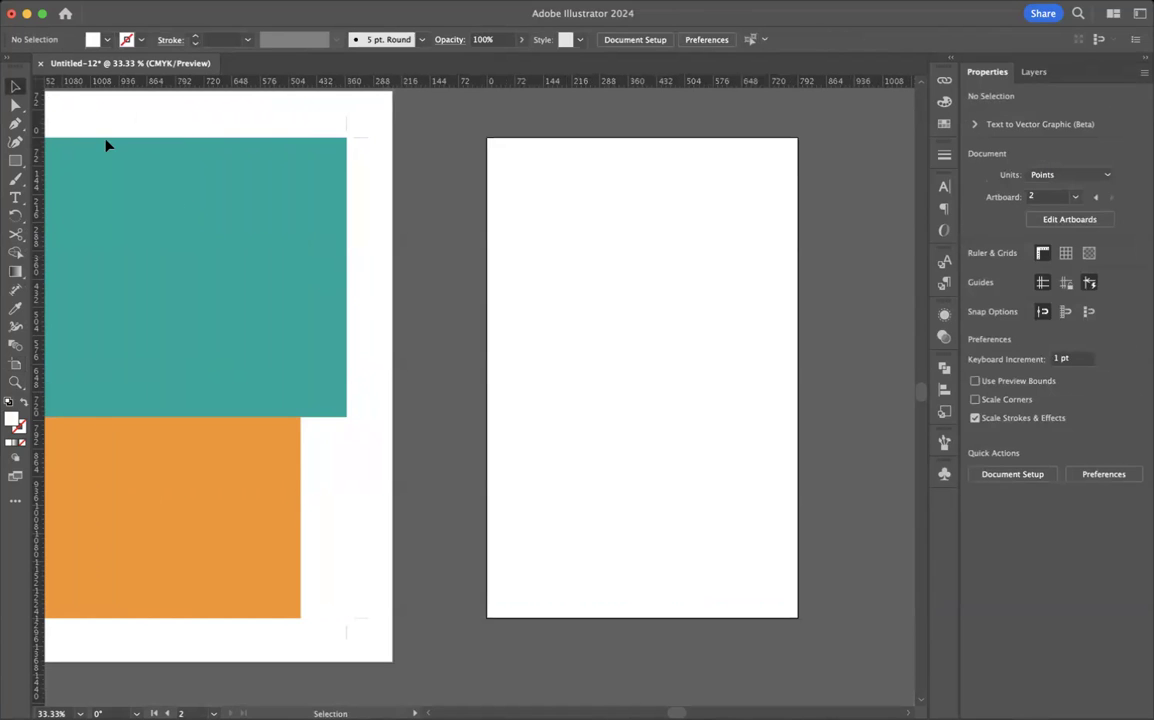
click(142, 182)
shift+click(186, 459)
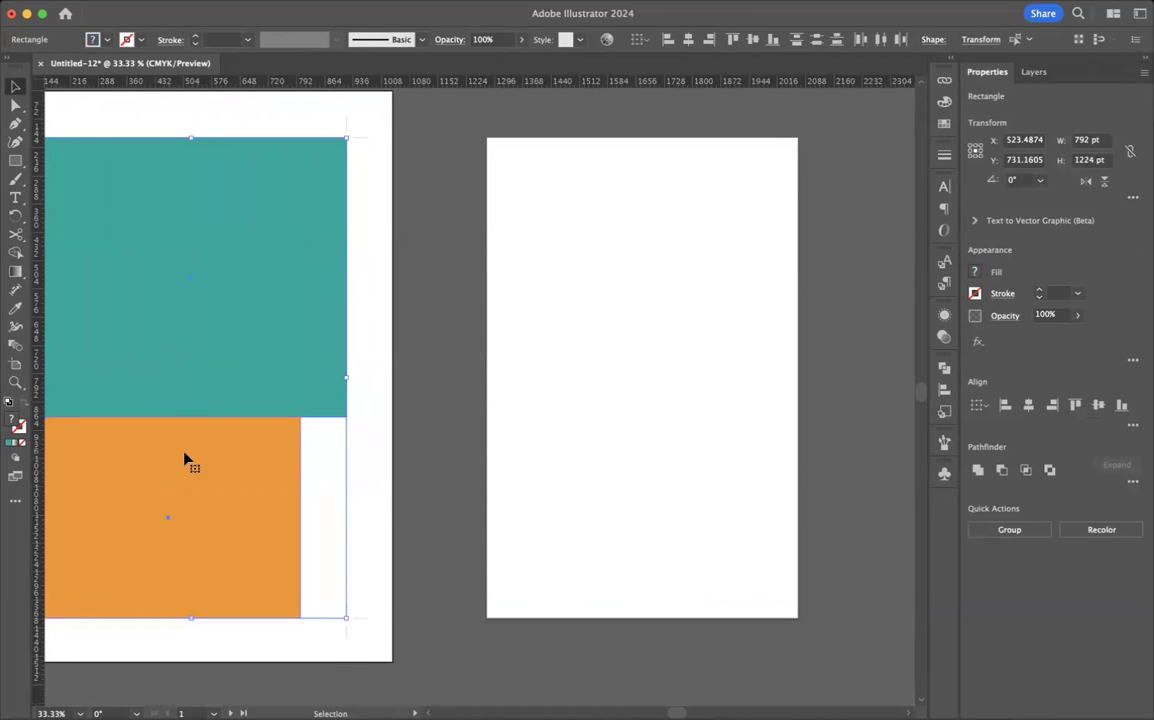
right_click(185, 459)
click(513, 448)
drag(240, 478, 690, 477)
click(853, 438)
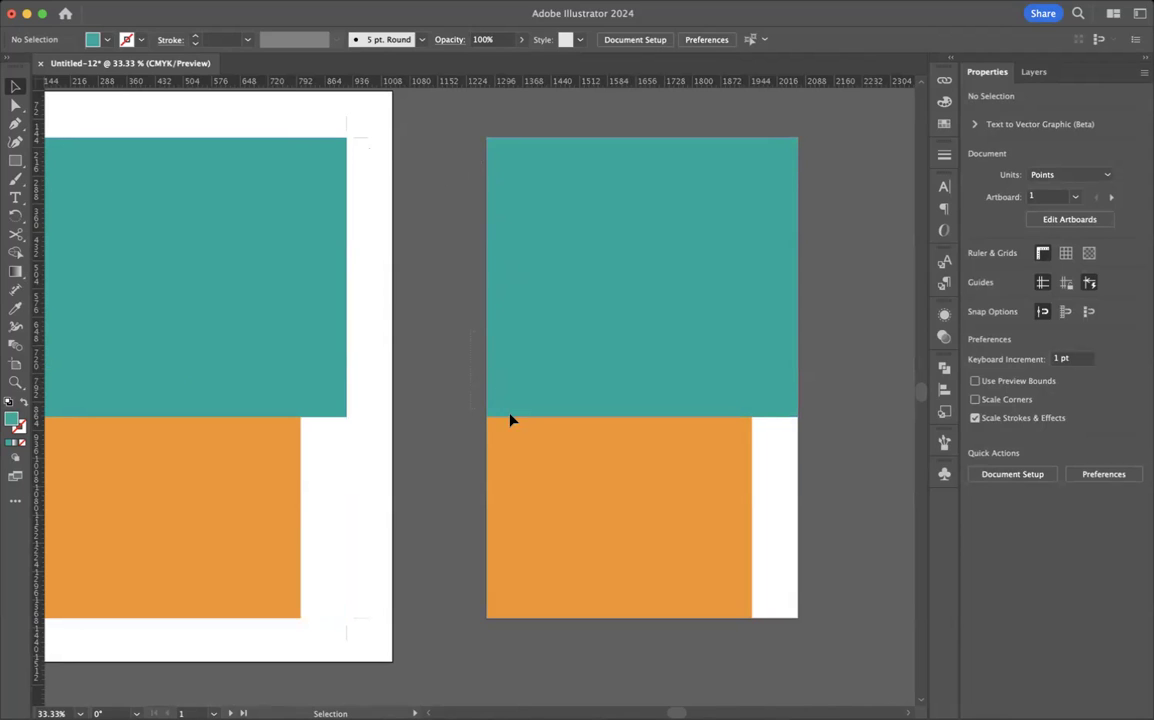
Nudge the copied blocks left and right until they sit flush with the artboard edges
click(528, 448)
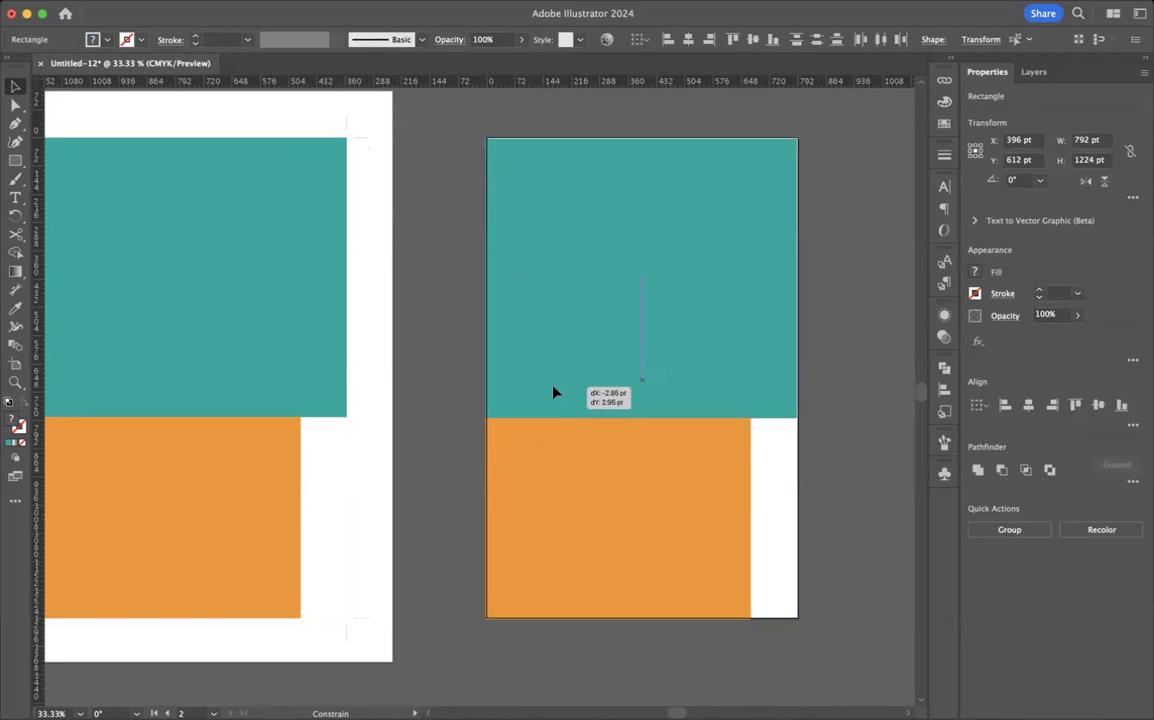
drag(555, 392, 552, 393)
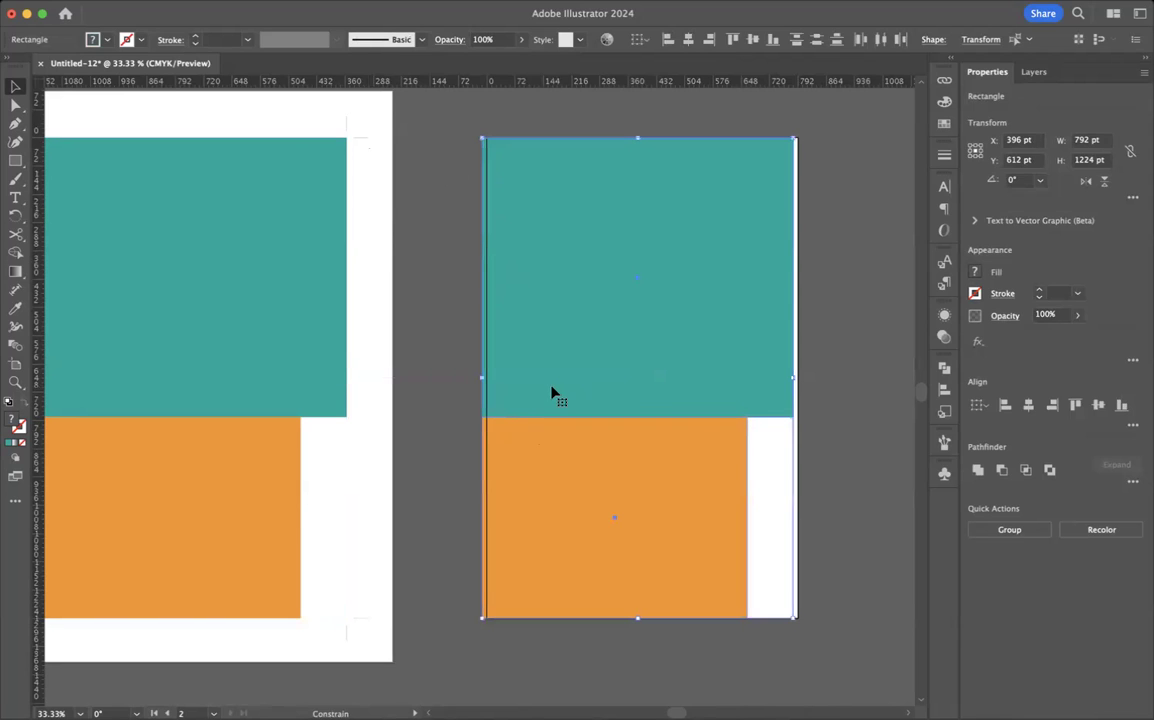
click(829, 377)
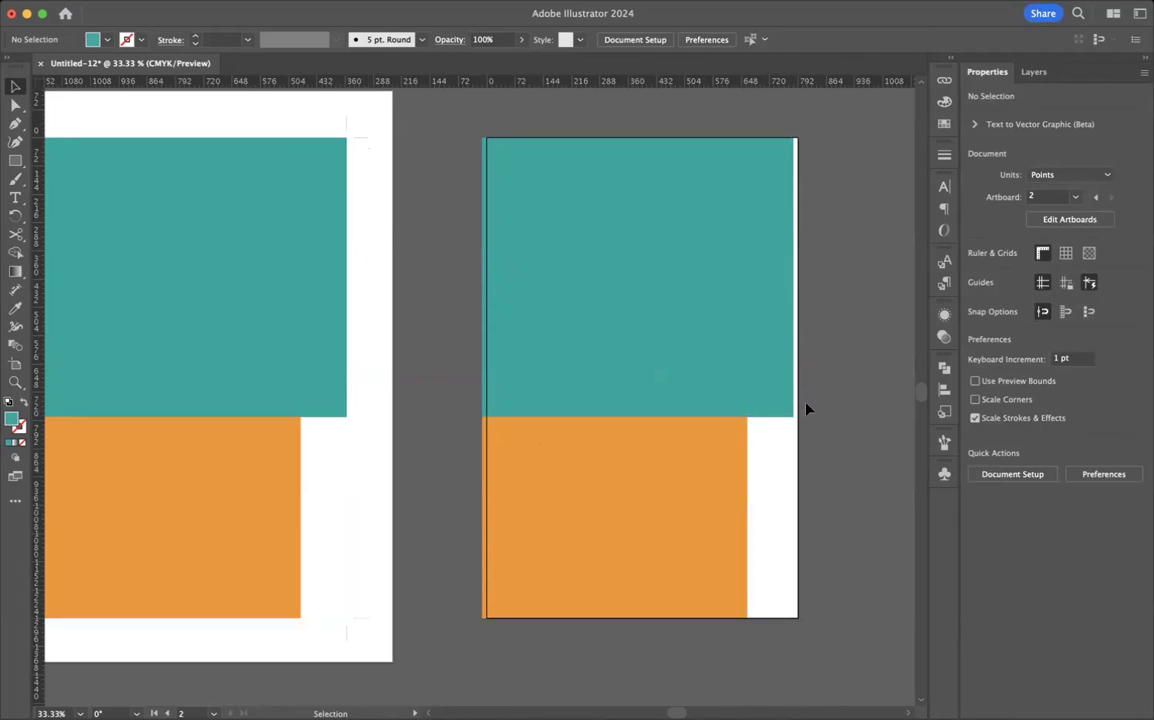
click(659, 484)
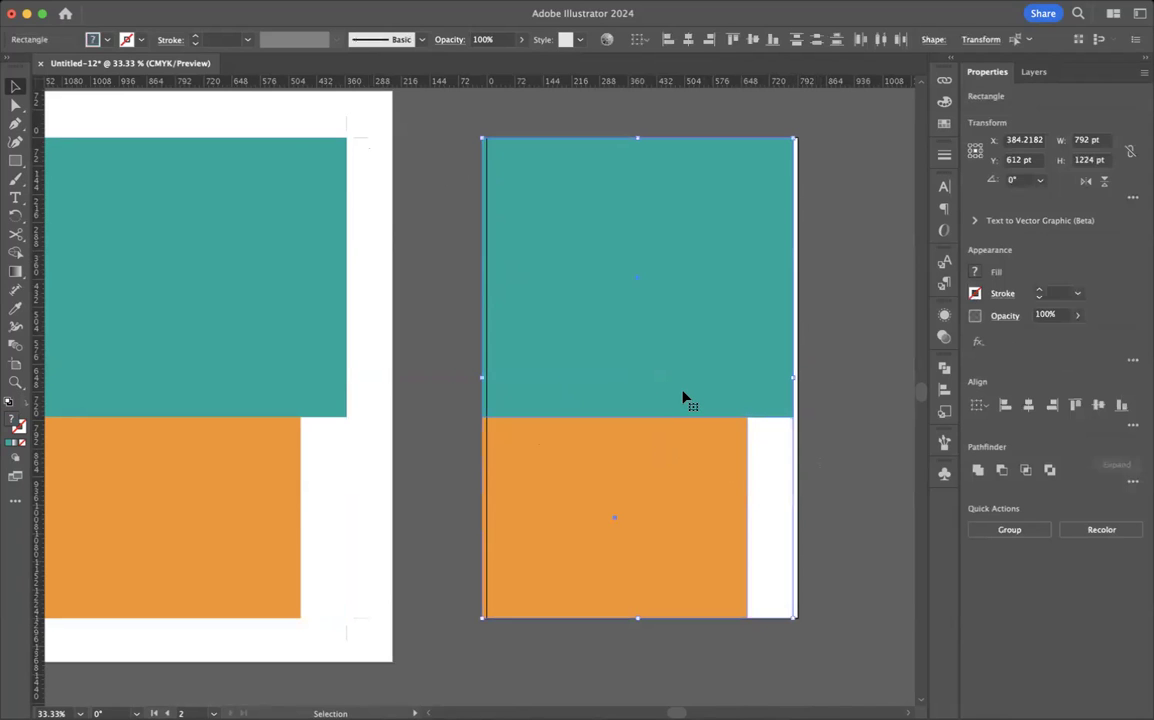
drag(685, 397, 685, 397)
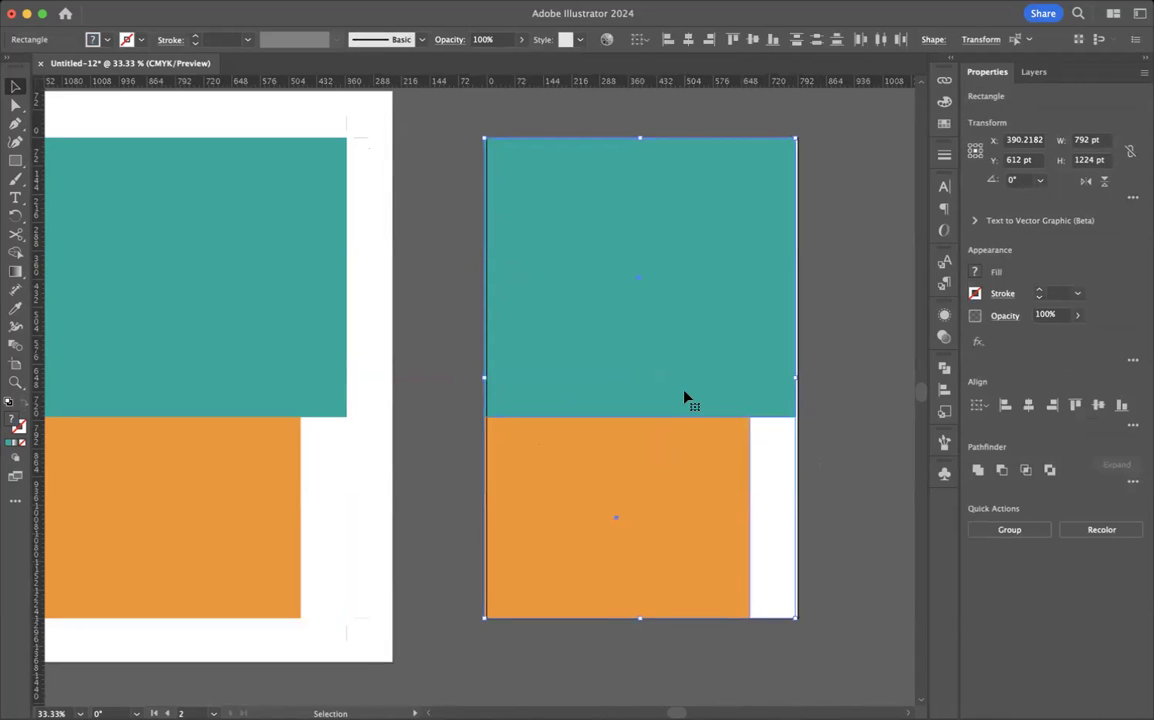
click(839, 395)
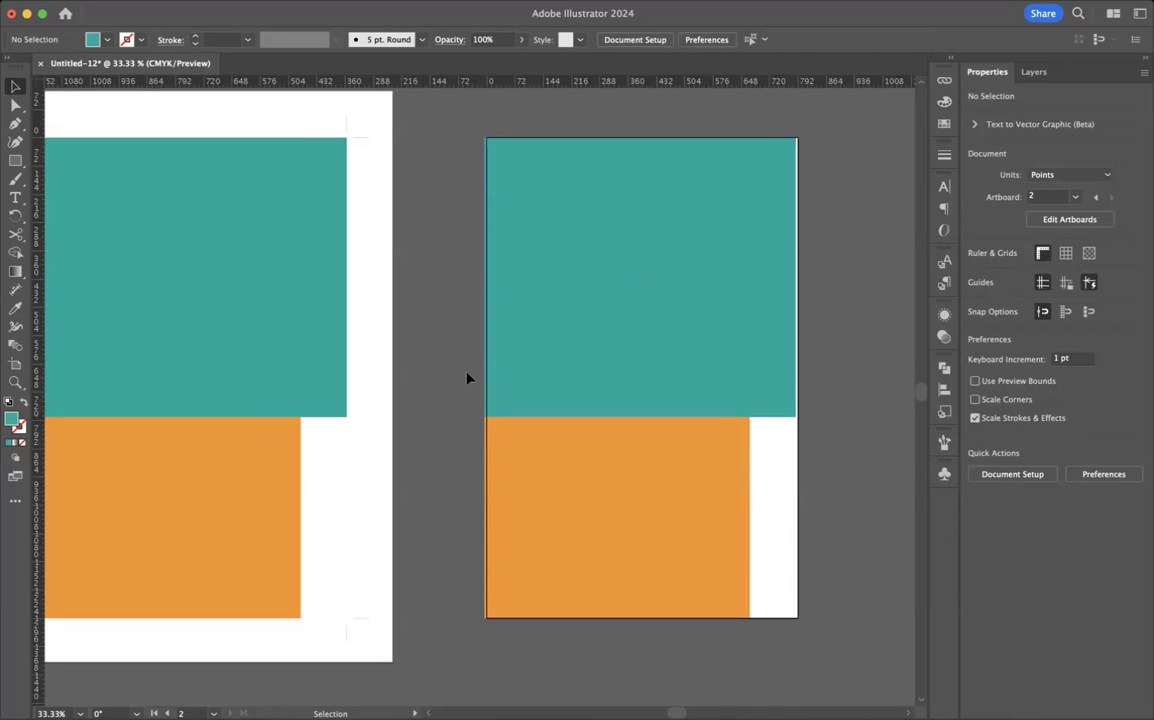
Extend the teal block's left, top and right edges into the bleed, widening it to 824 pt
scroll(467, 378, left, 5)
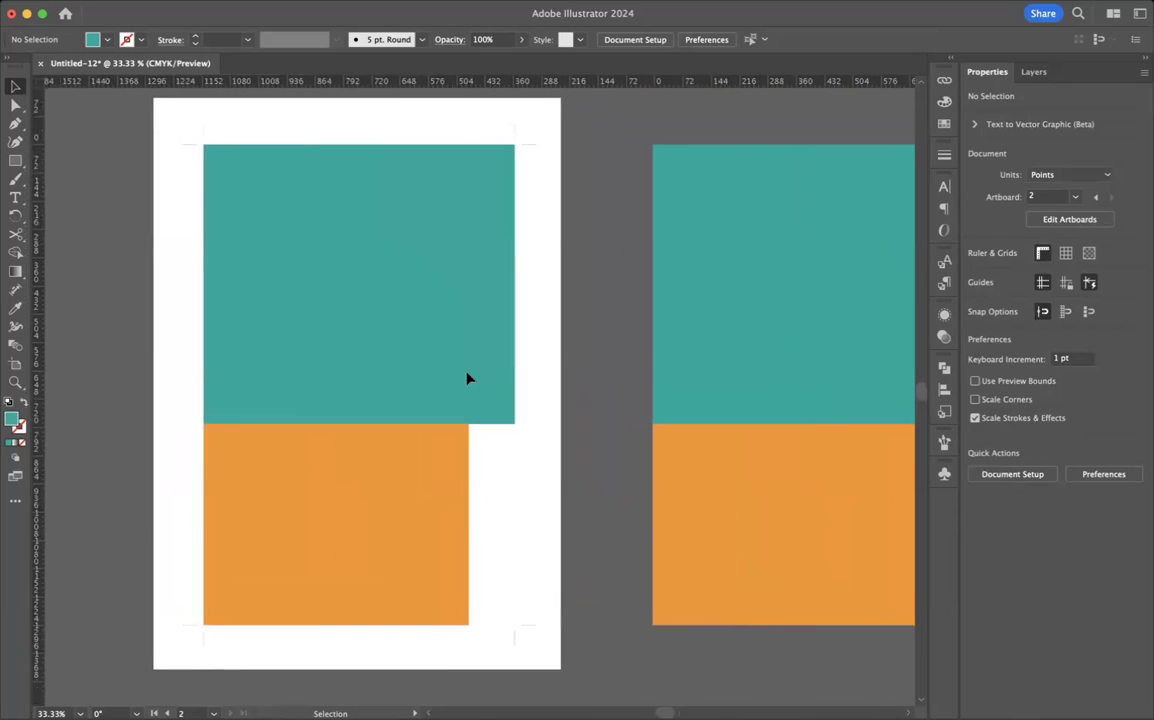
scroll(467, 378, left, 1)
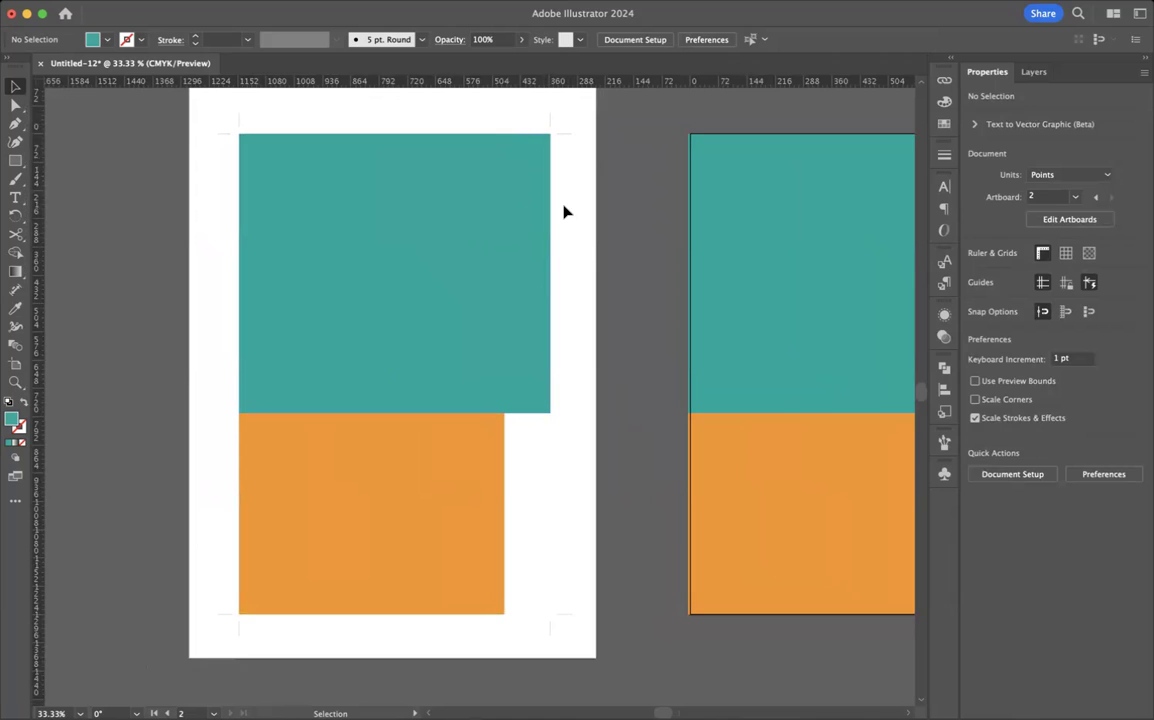
click(307, 210)
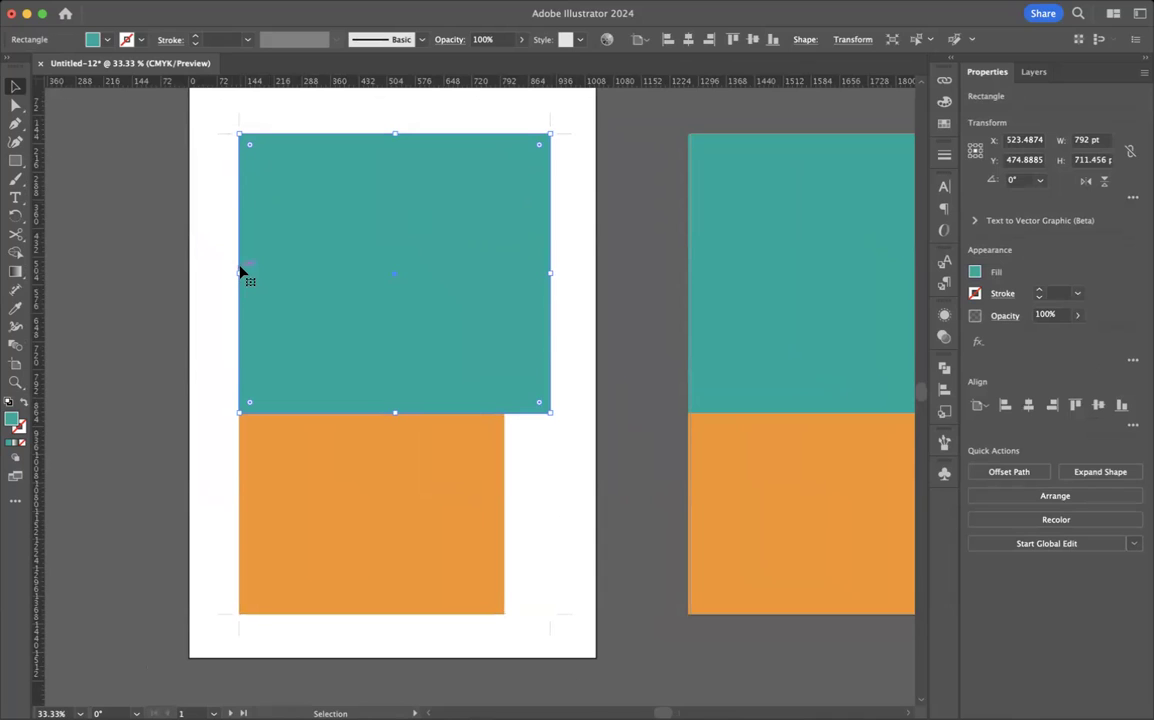
drag(238, 277, 233, 276)
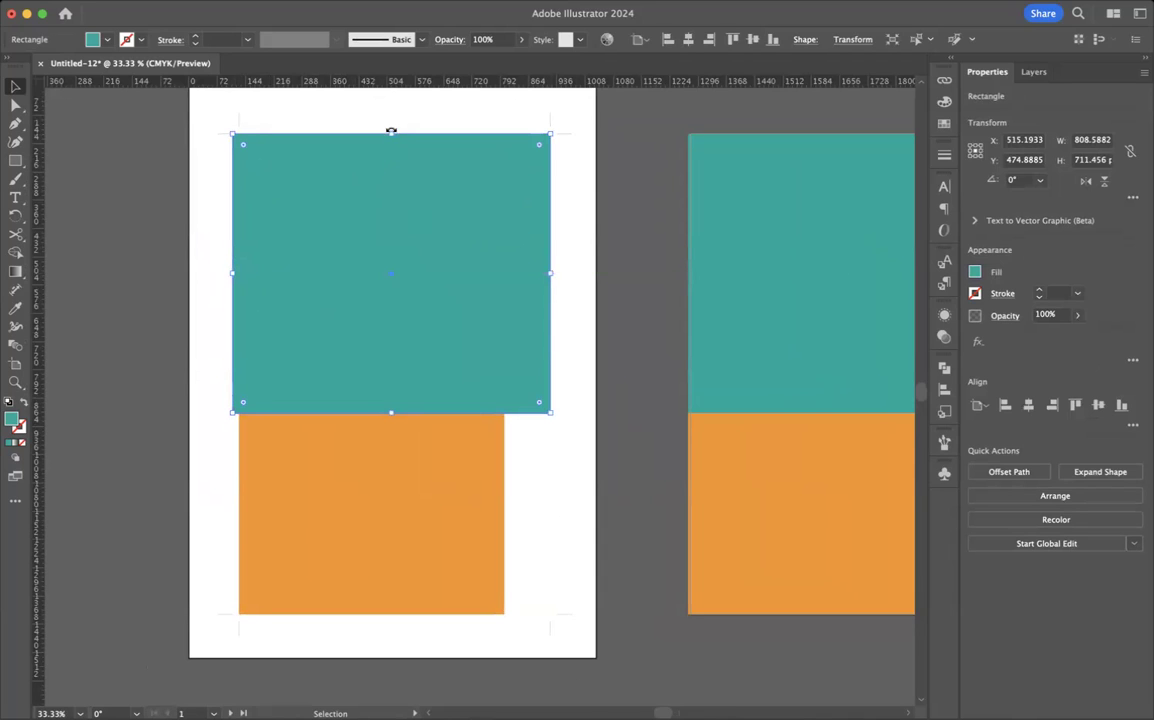
drag(391, 133, 391, 127)
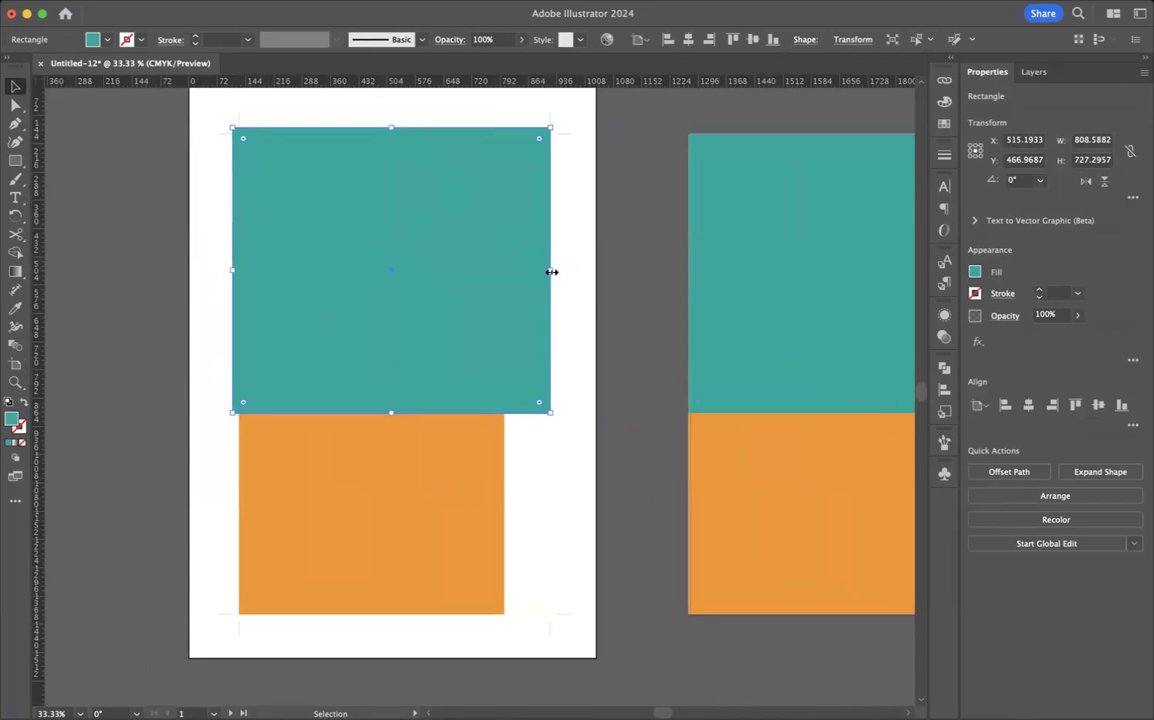
drag(550, 270, 557, 270)
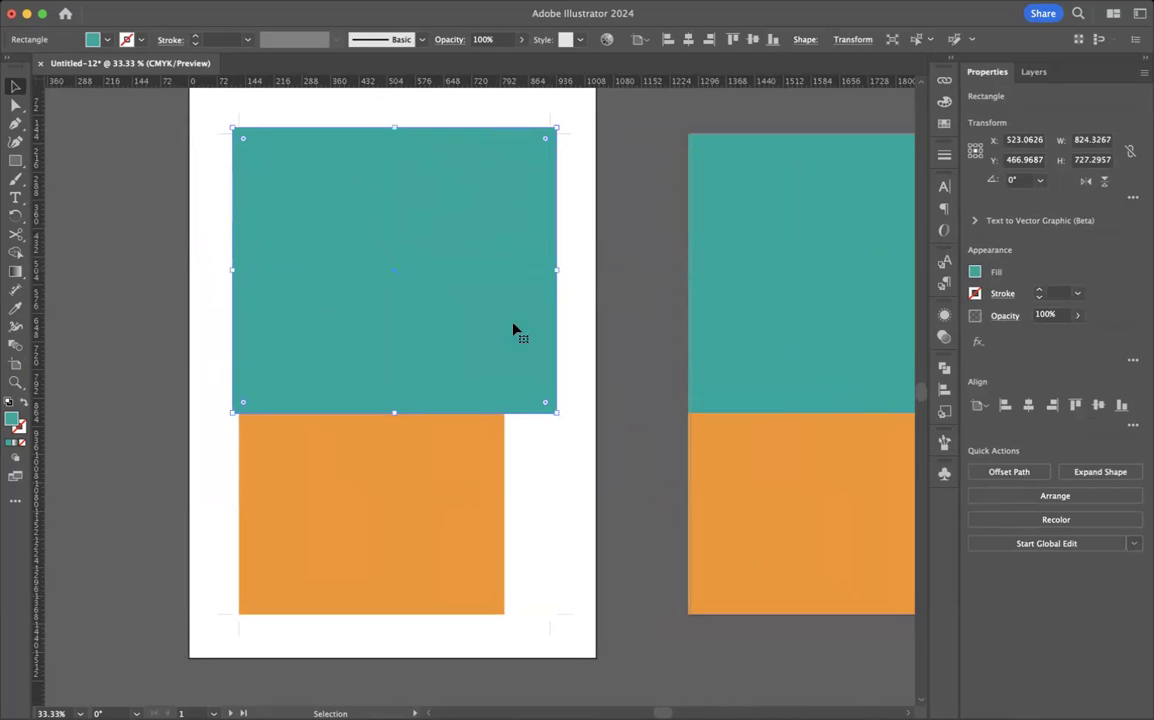
Extend the orange block's left and bottom edges into the bleed, making it 691.55 × 531.55 pt
click(305, 537)
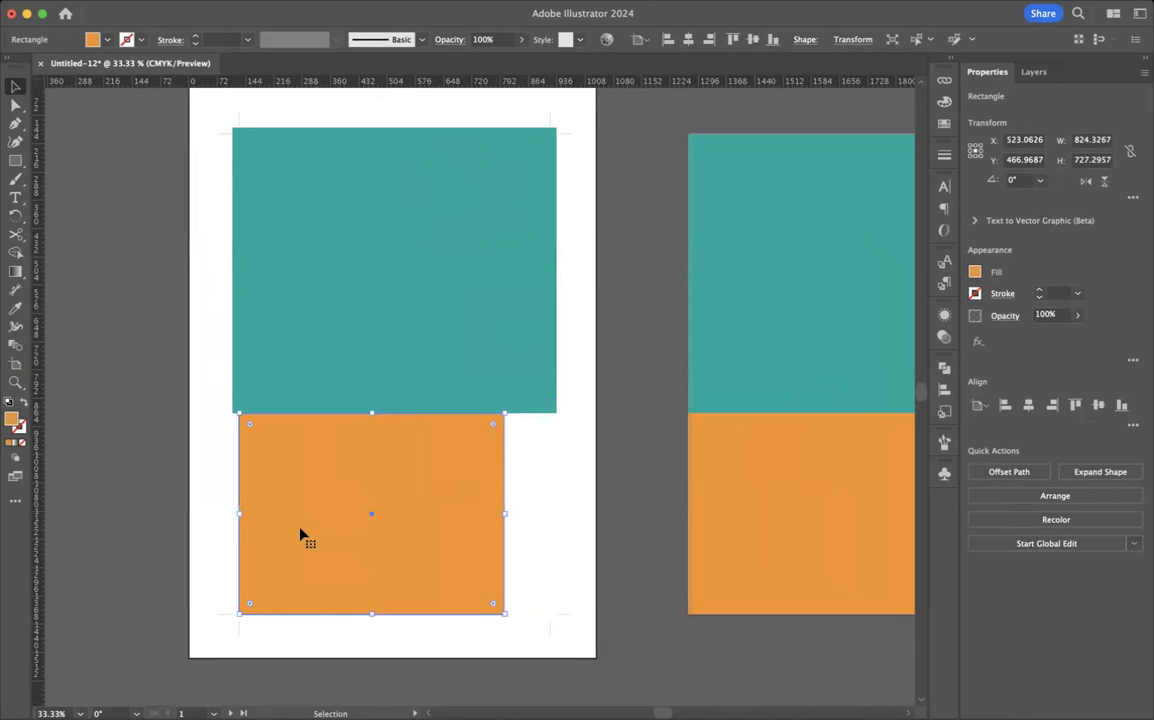
drag(237, 514, 233, 515)
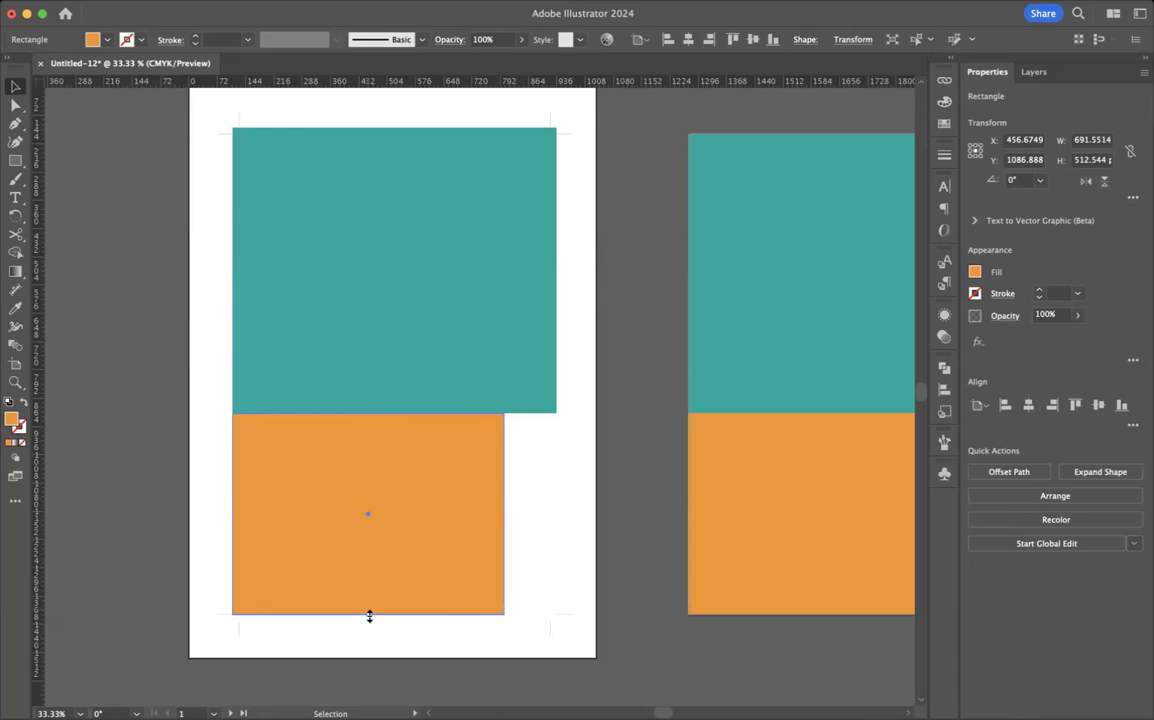
drag(369, 616, 369, 621)
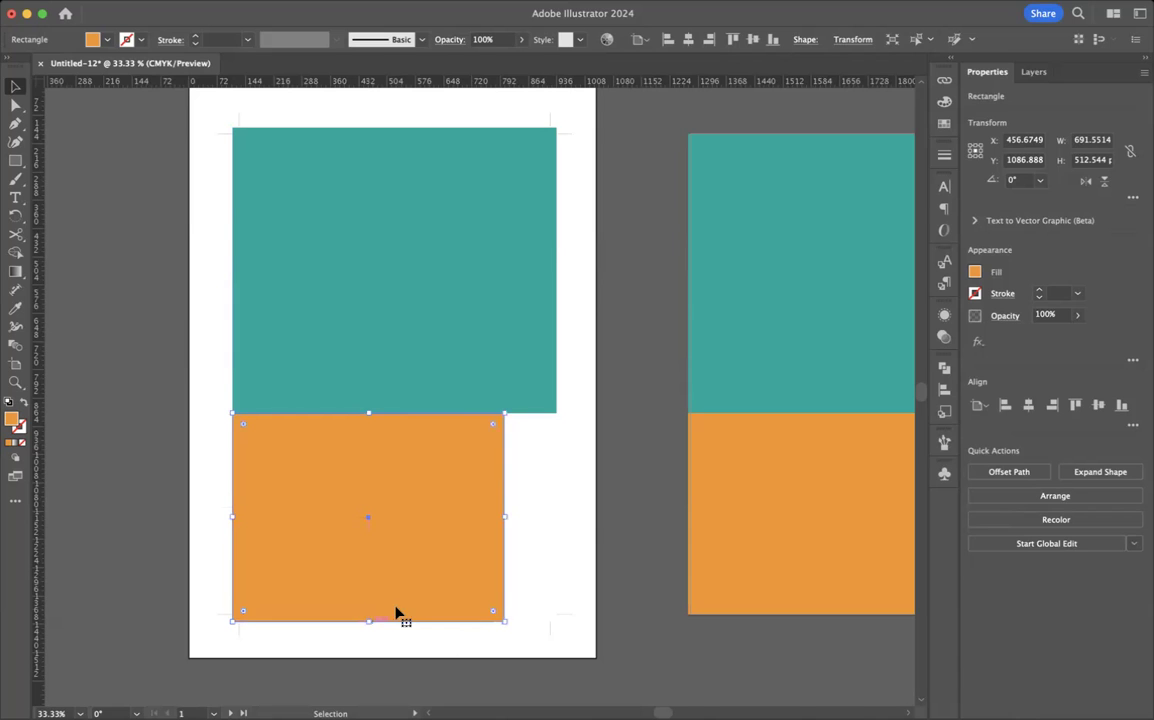
click(637, 490)
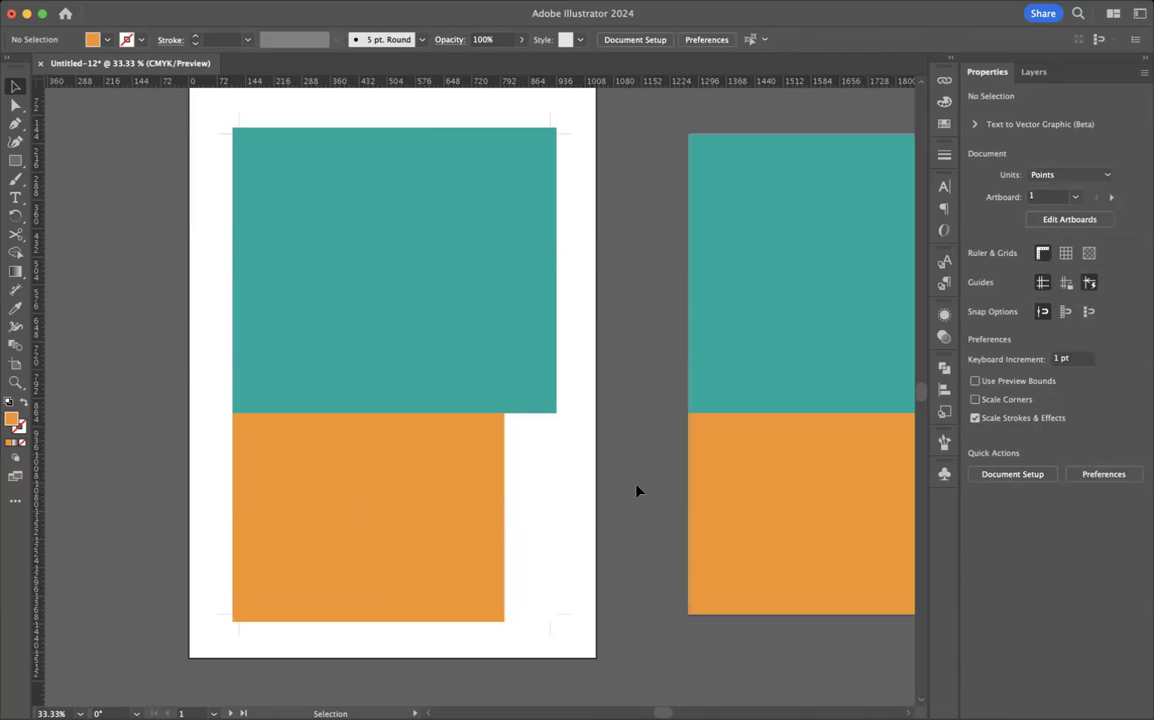
scroll(637, 490, right, 5)
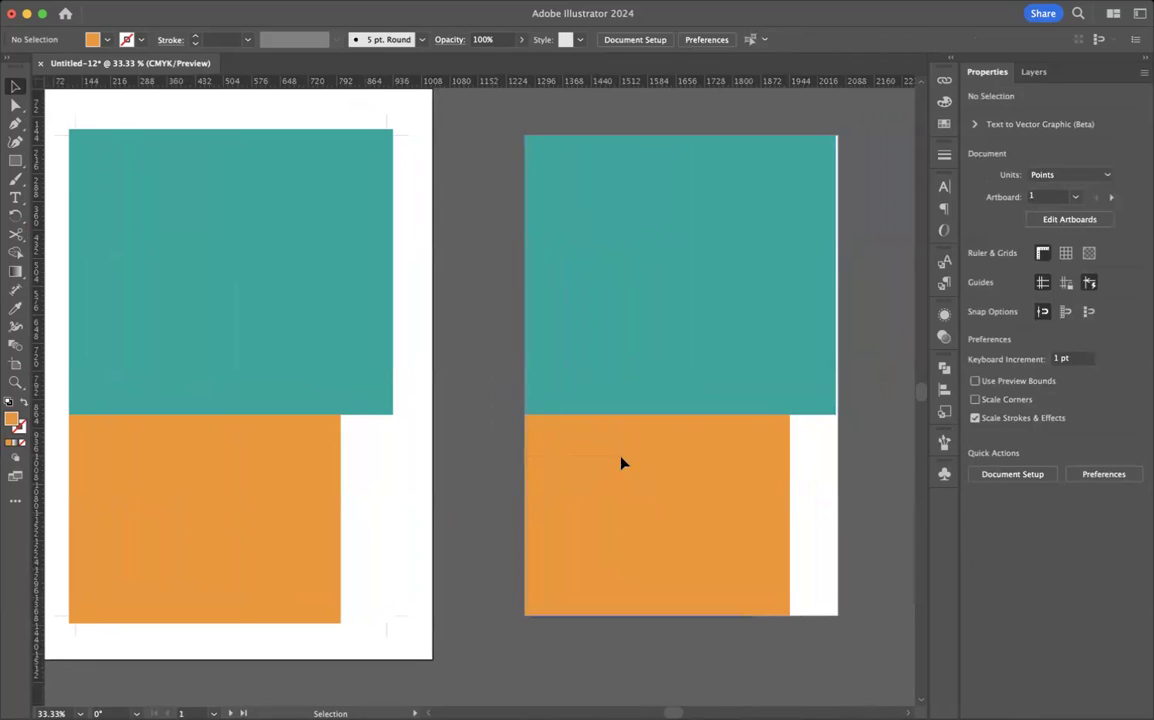
Delete the existing rectangles on the second artboard
click(637, 431)
drag(637, 384, 640, 387)
key(Delete)
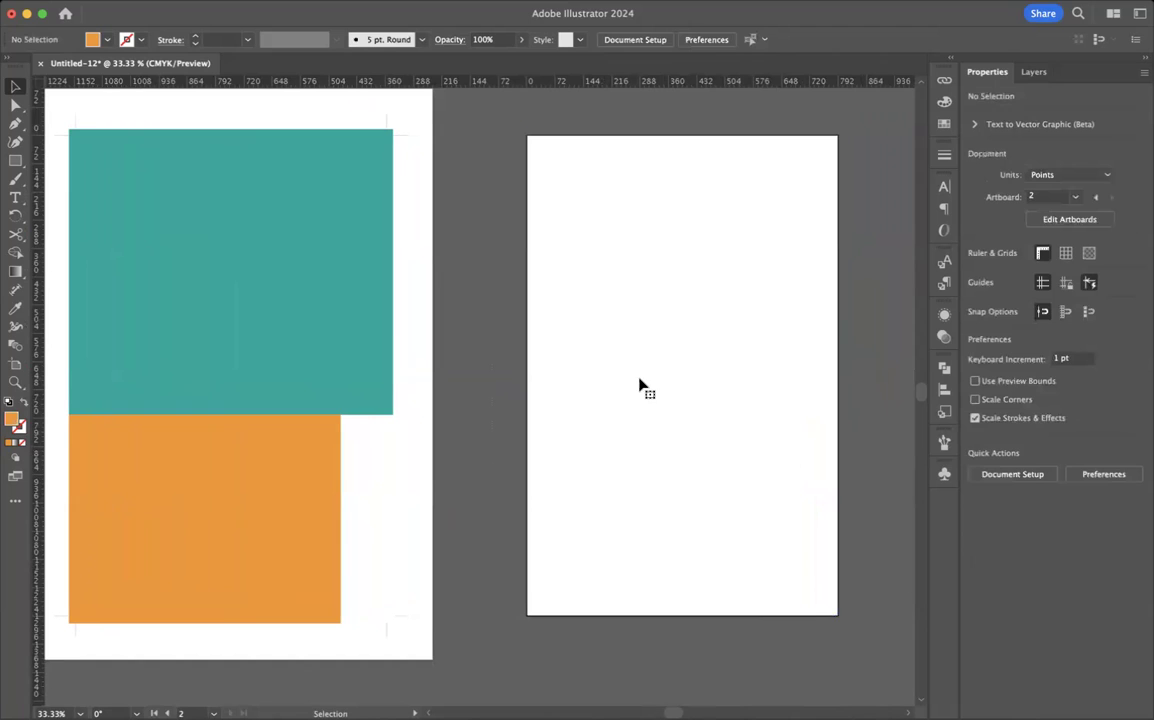
Alt-drag copies of the first artboard's teal and orange rectangles onto artboard 2 and nudge them into place
click(345, 330)
shift+click(284, 469)
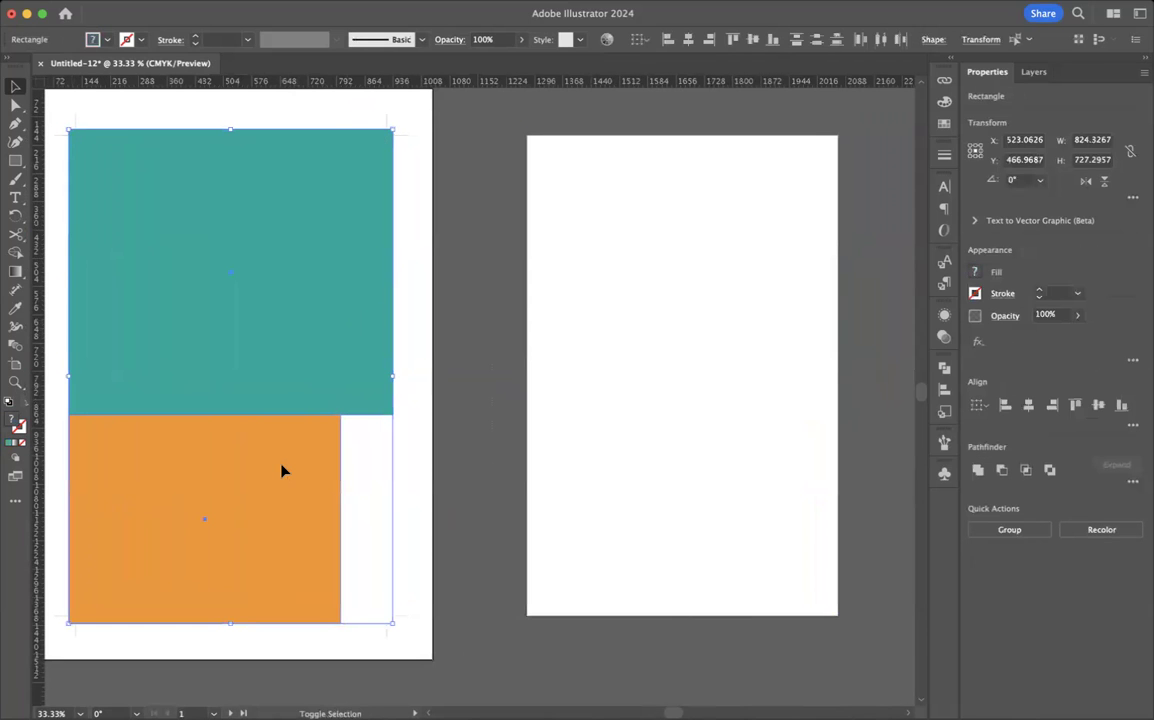
drag(282, 471, 731, 479)
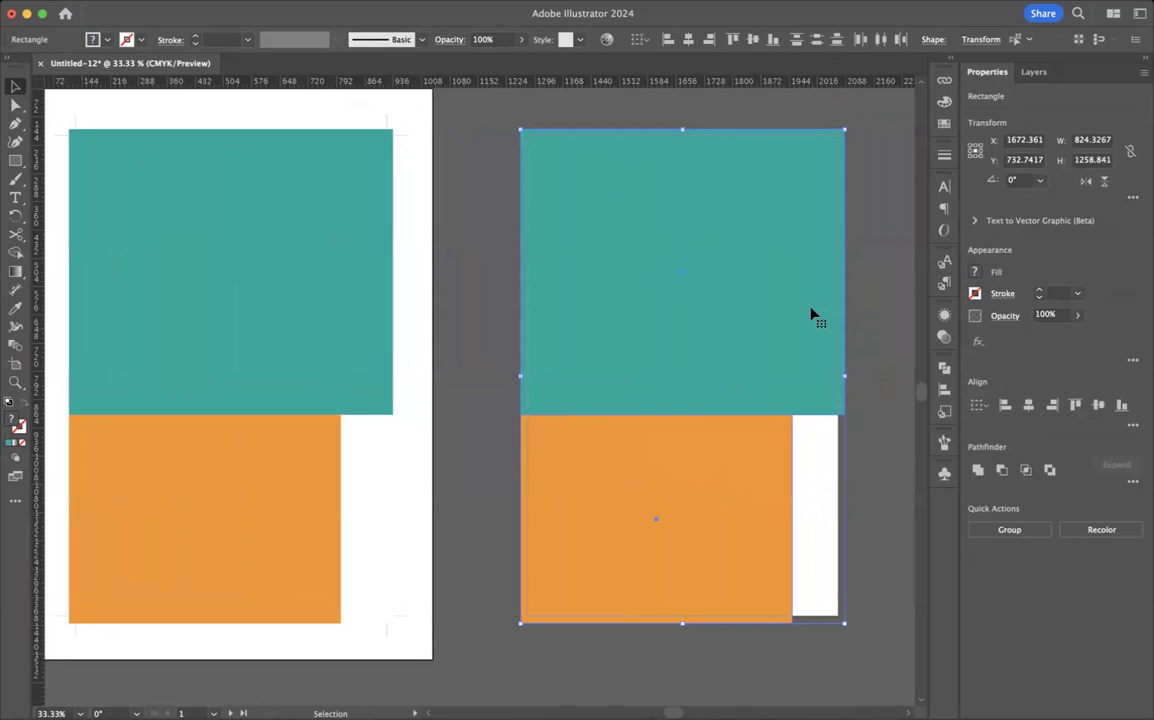
key(Left)
key(Left)
key(Left)
key(Left)
key(Left)
key(Left)
key(Left)
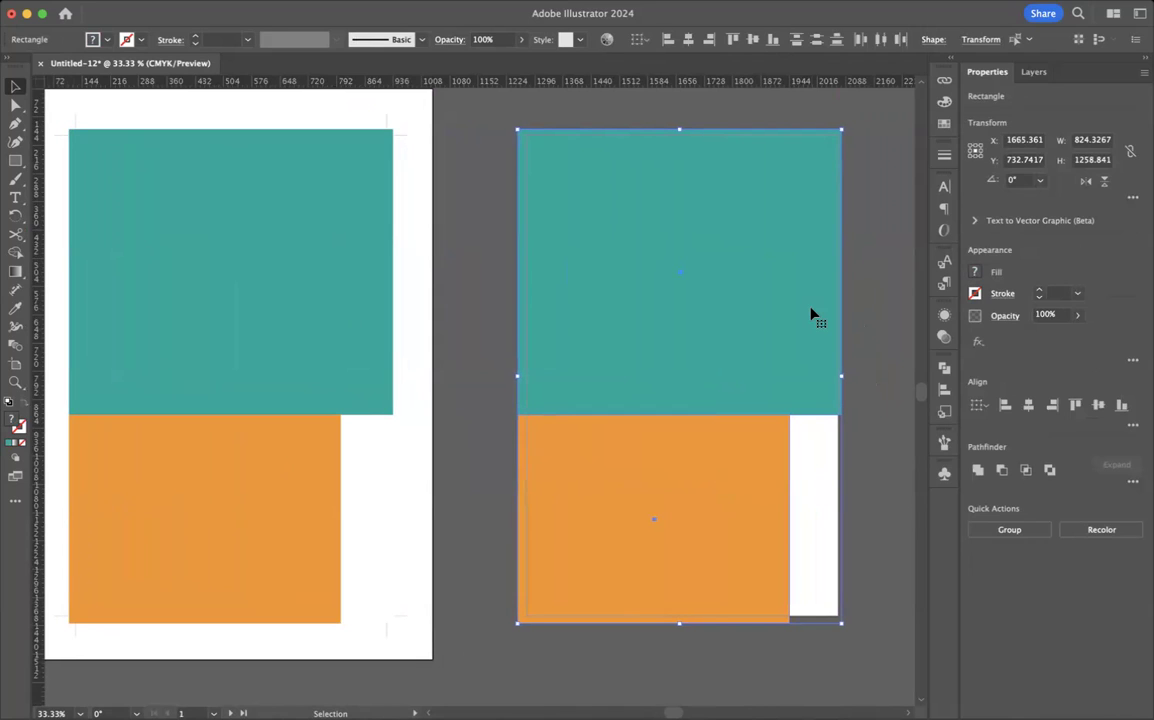
key(Right)
key(Right)
key(Right)
key(Right)
key(Right)
key(Right)
key(Right)
key(Right)
key(Right)
key(Right)
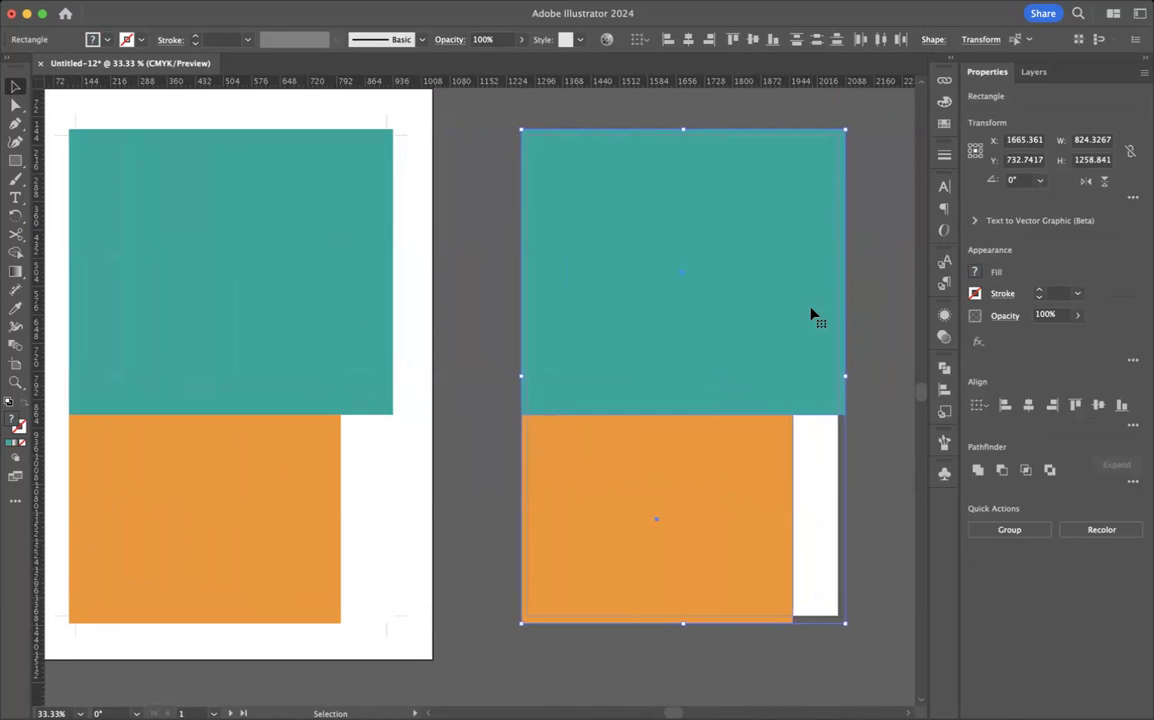
key(Up)
key(Up)
key(Up)
key(Up)
key(Up)
key(Up)
key(Up)
key(Up)
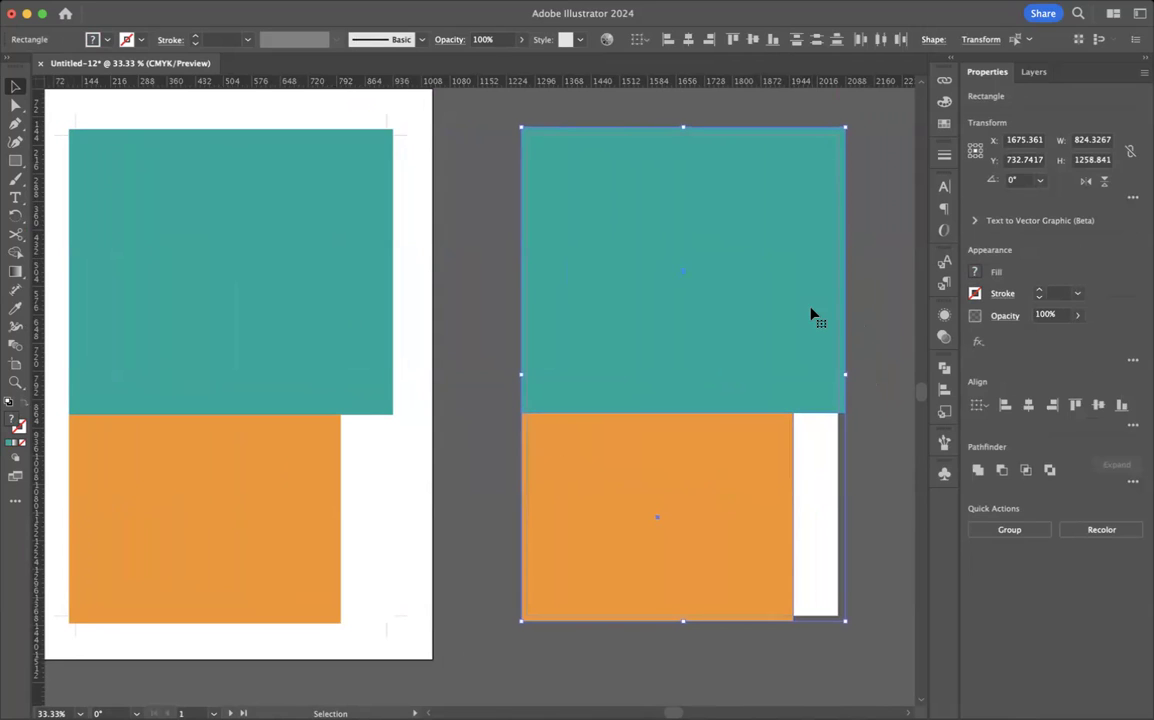
key(Down)
key(Down)
key(Down)
key(Down)
key(Down)
key(Down)
key(Down)
key(Down)
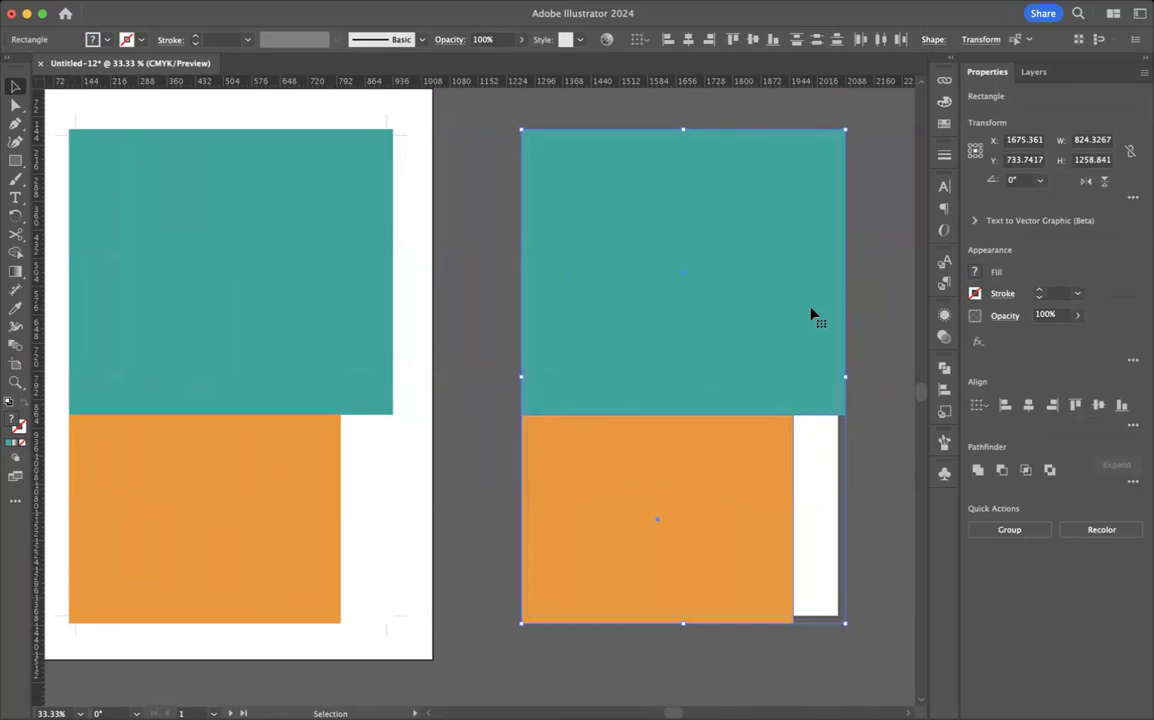
key(Left)
key(Left)
key(Left)
key(Left)
key(Left)
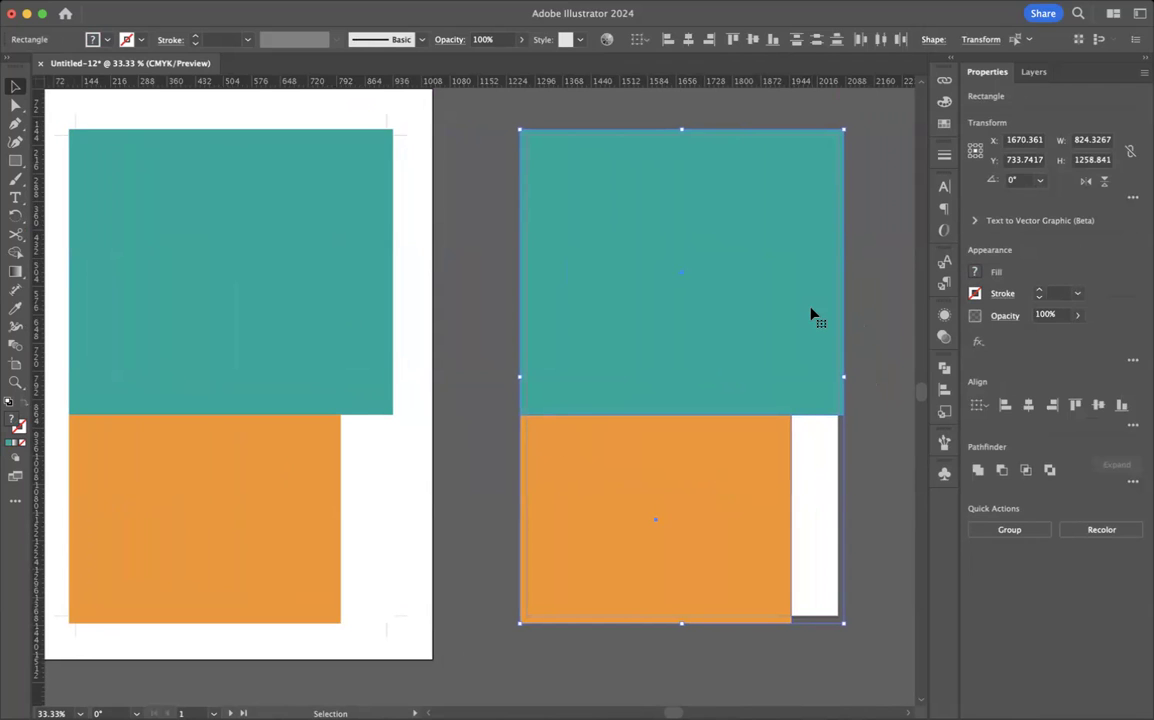
click(855, 327)
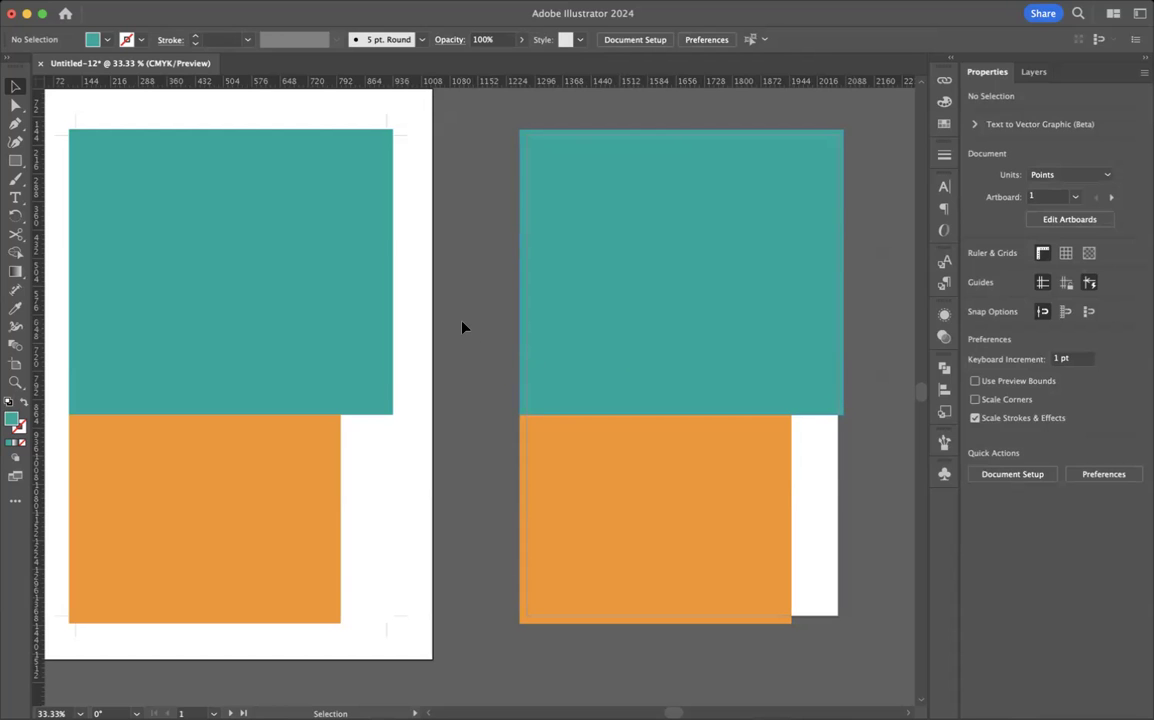
scroll(462, 327, left, 5)
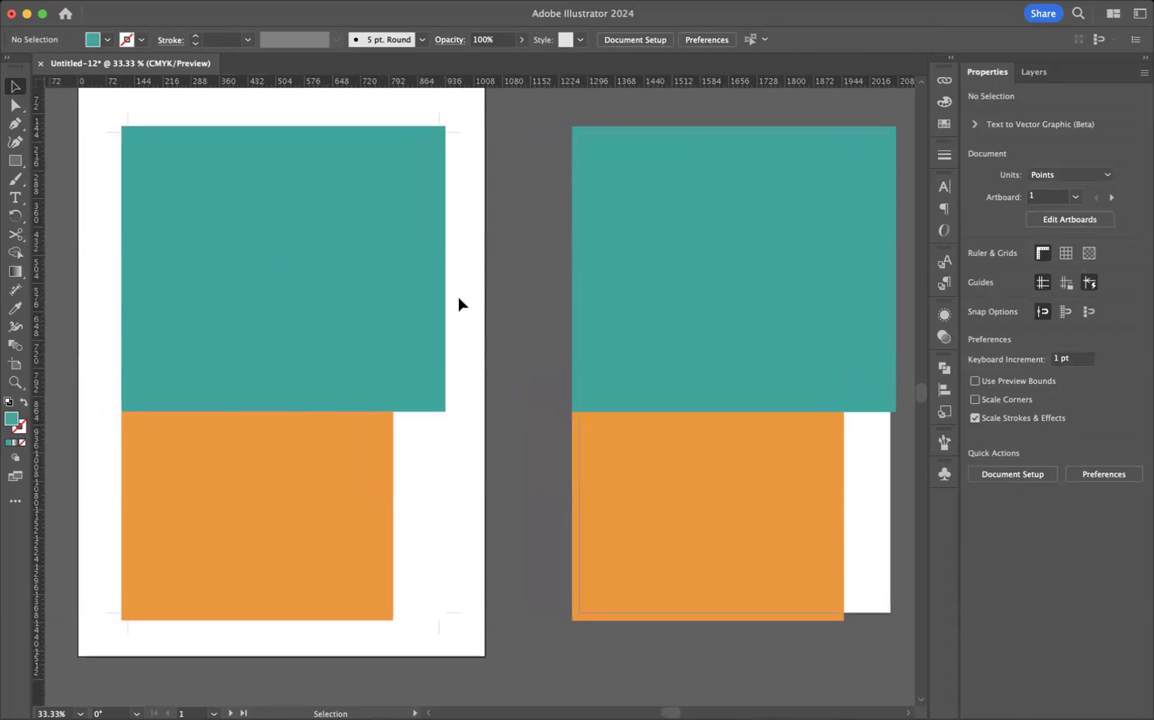
Add a 'Crop Marks' label above the teal rectangle and scale it up to about 30.6 pt
click(15, 195)
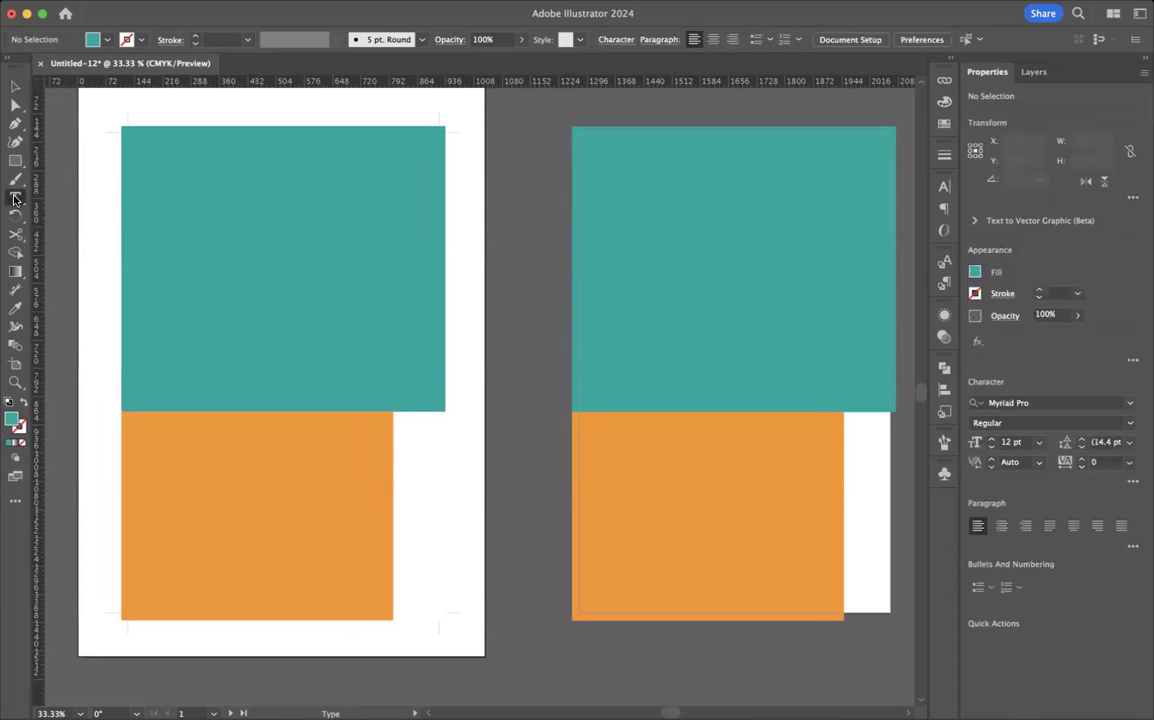
click(131, 105)
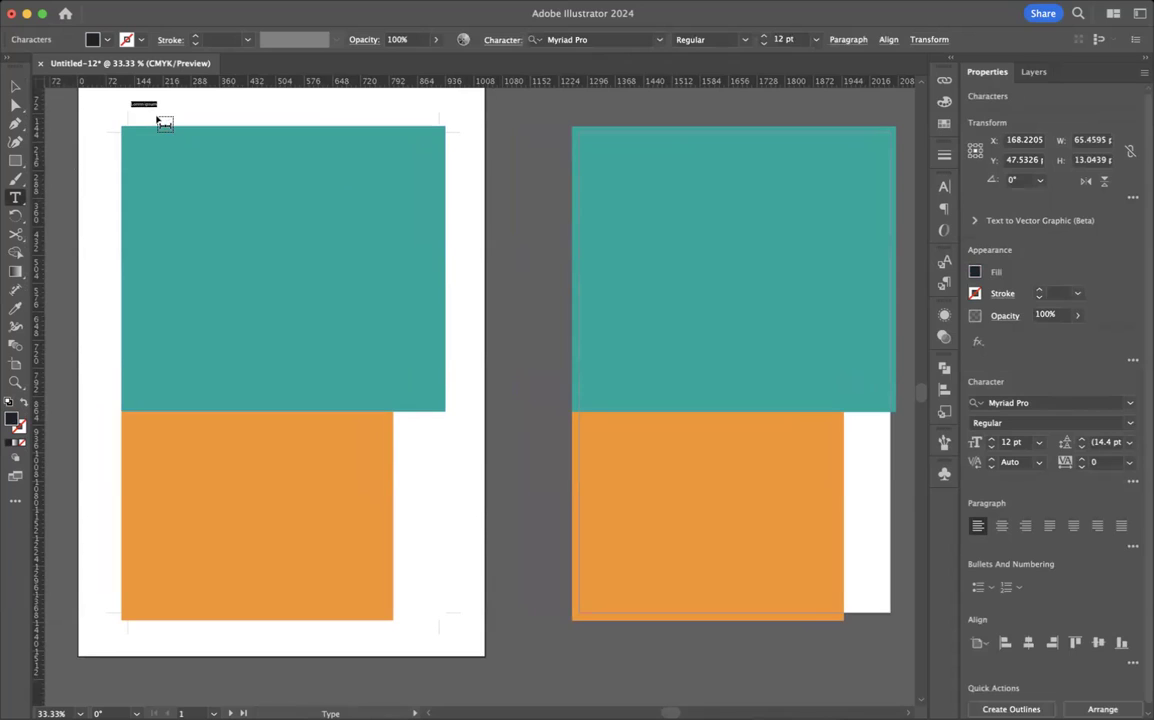
text(w)
click(15, 86)
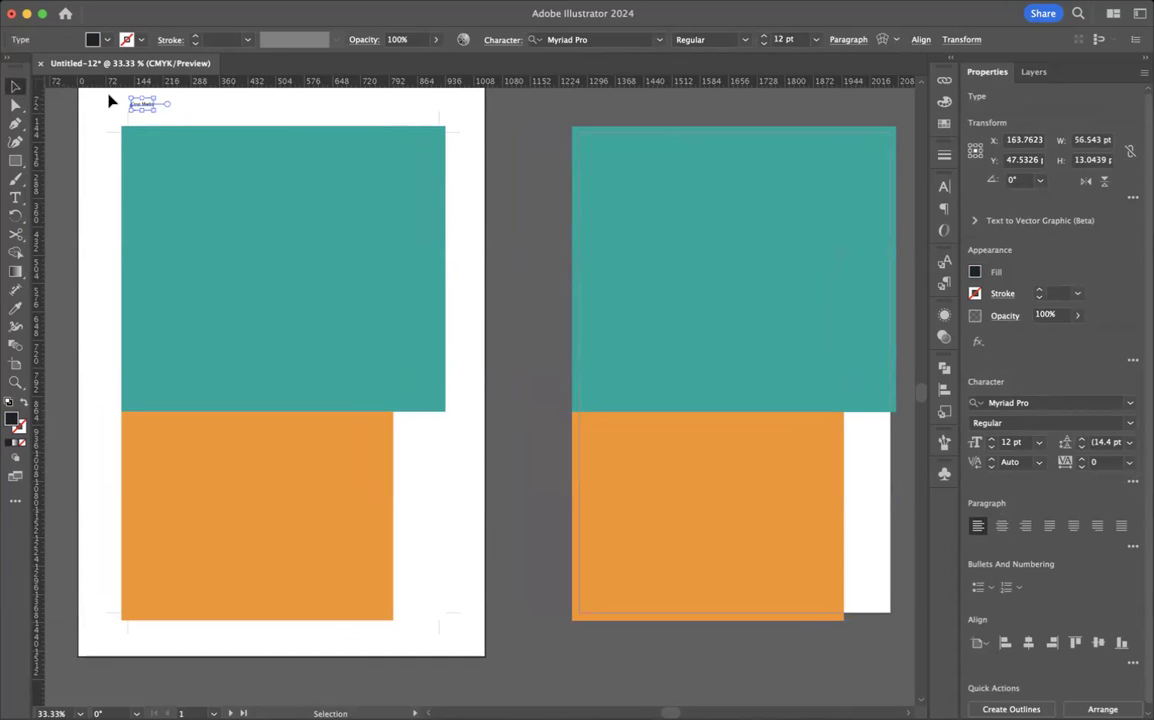
drag(155, 109, 191, 131)
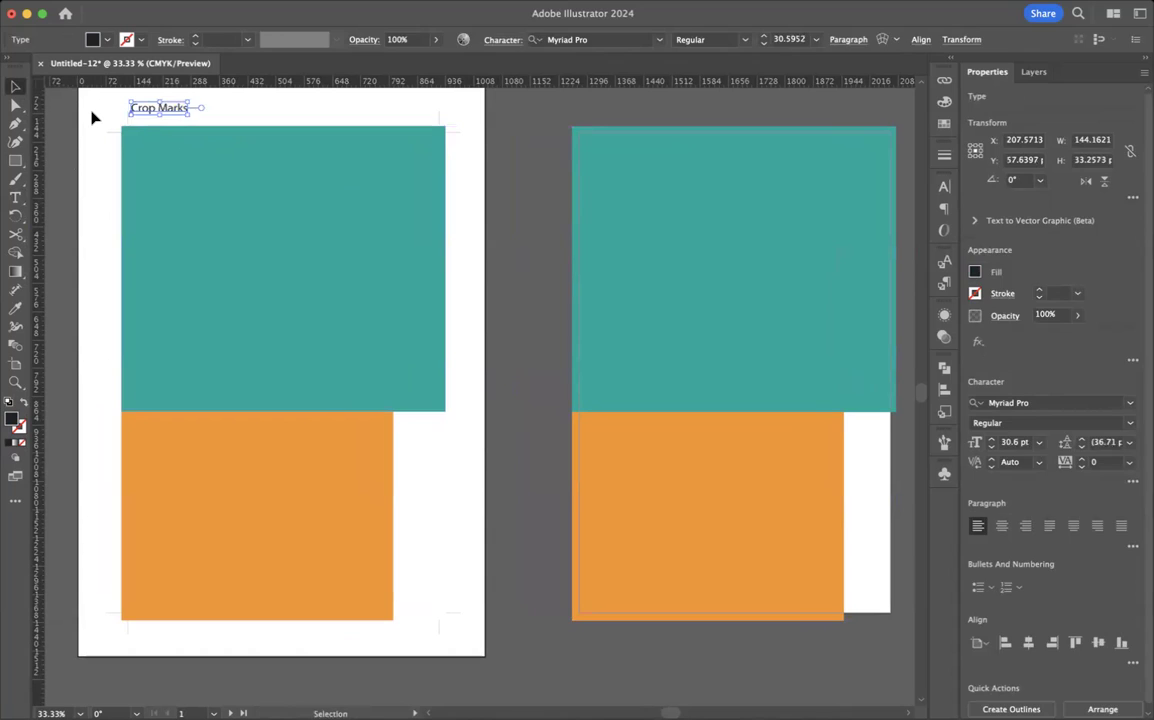
click(92, 118)
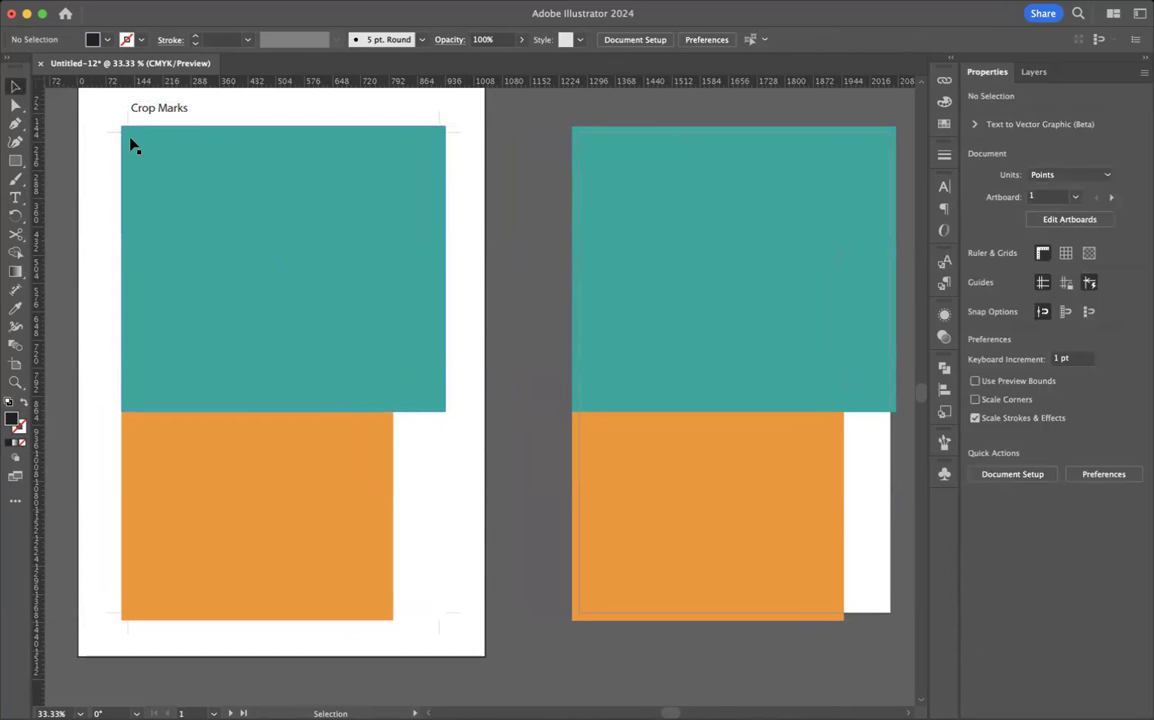
Draw a 792 × 1224 pt rectangle over the first artboard's artwork with no fill and a 0p1 stroke
click(15, 162)
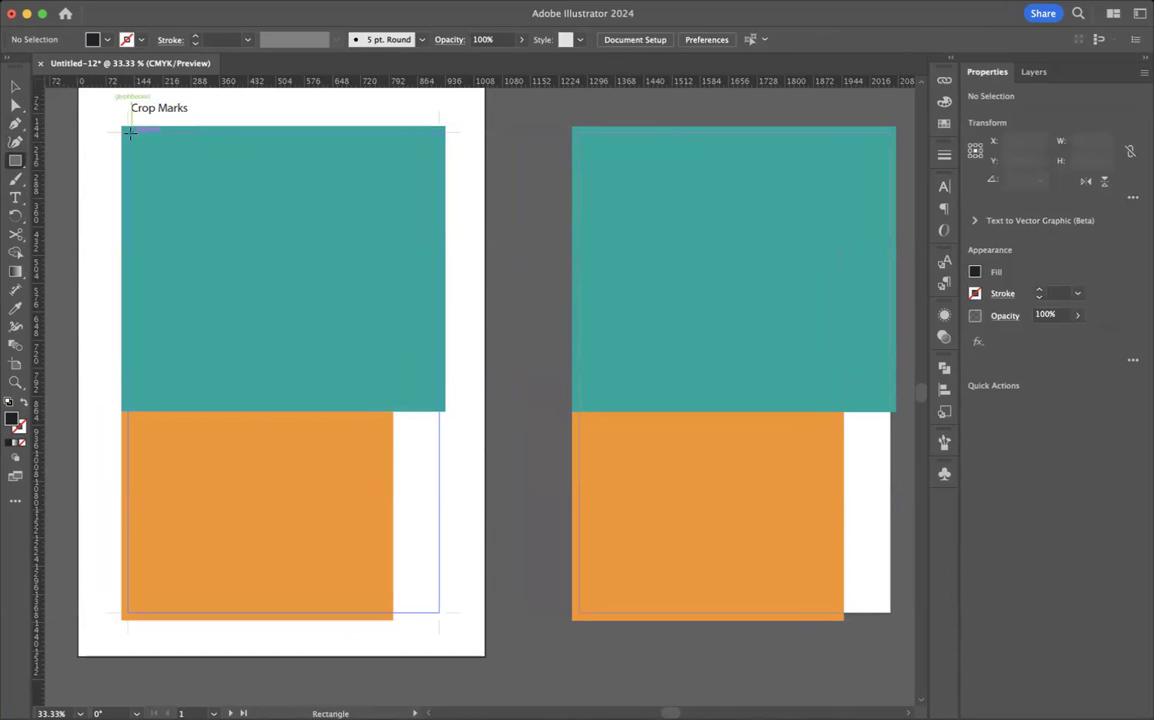
mouse_move(127, 132)
mouse_down()
mouse_move(322, 353)
mouse_move(440, 586)
mouse_move(439, 612)
mouse_up()
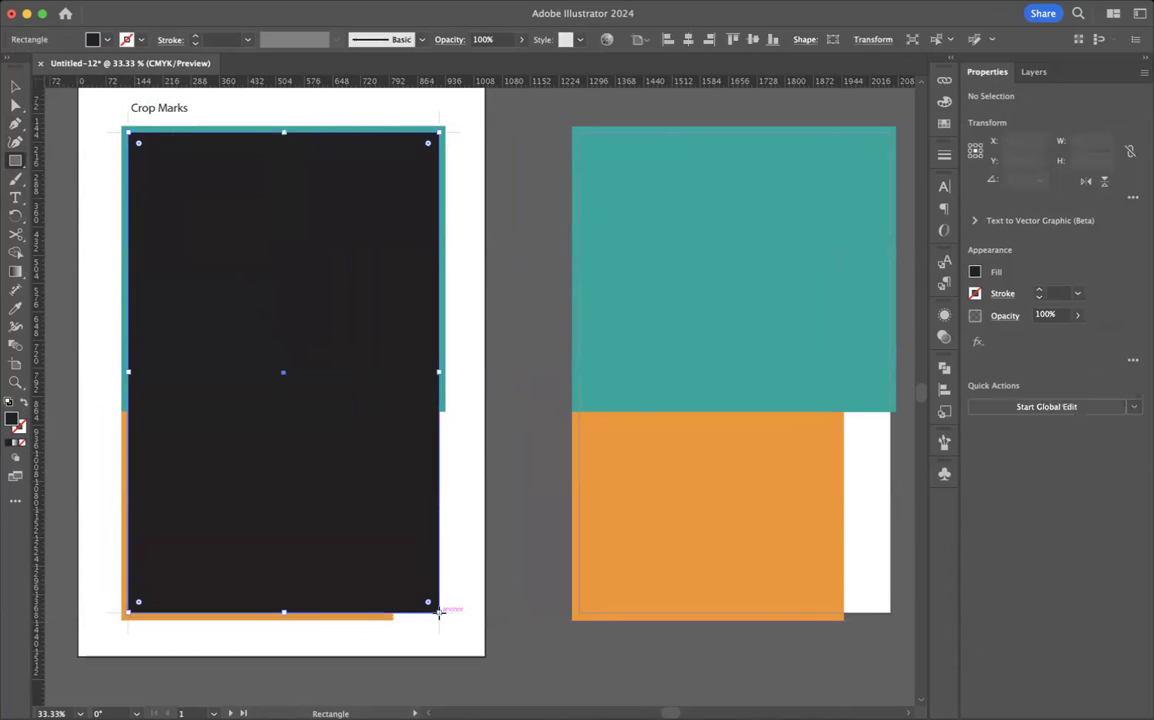
click(975, 273)
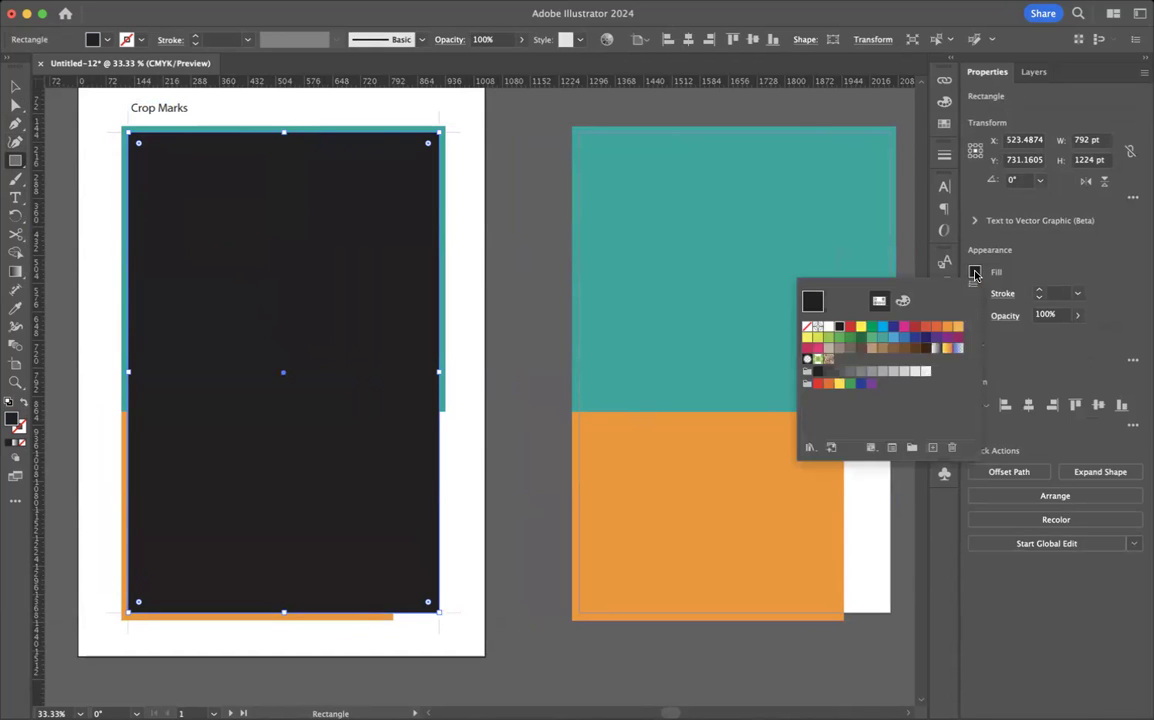
click(806, 330)
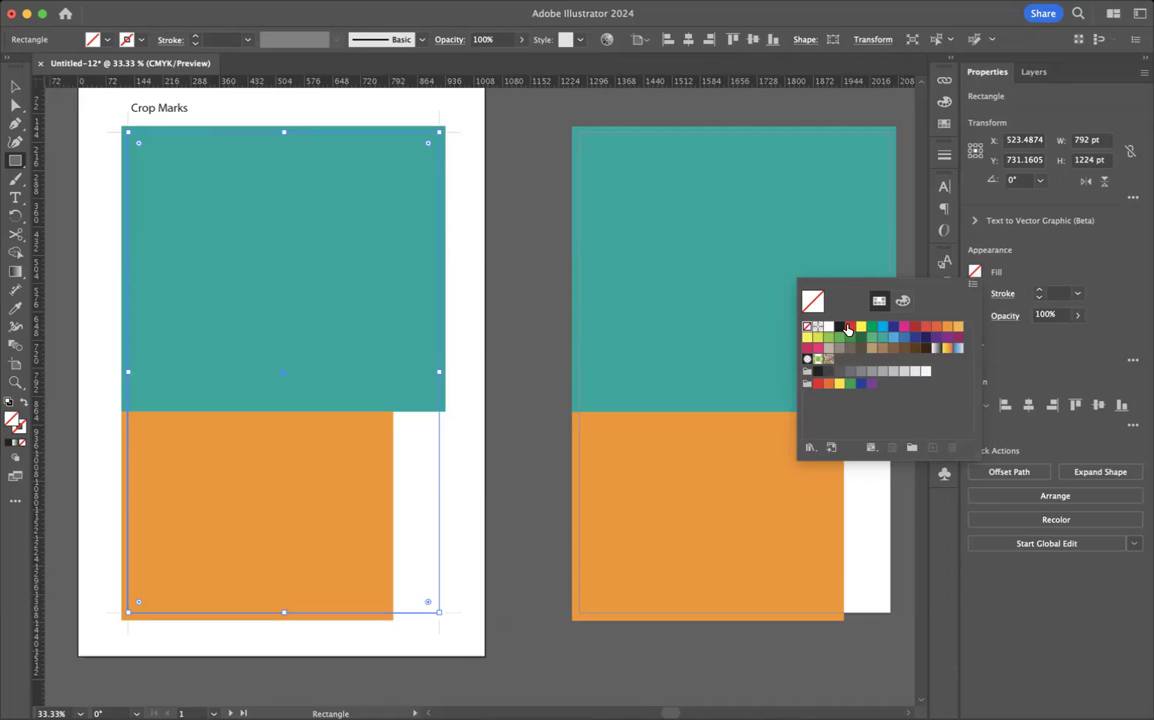
click(1036, 271)
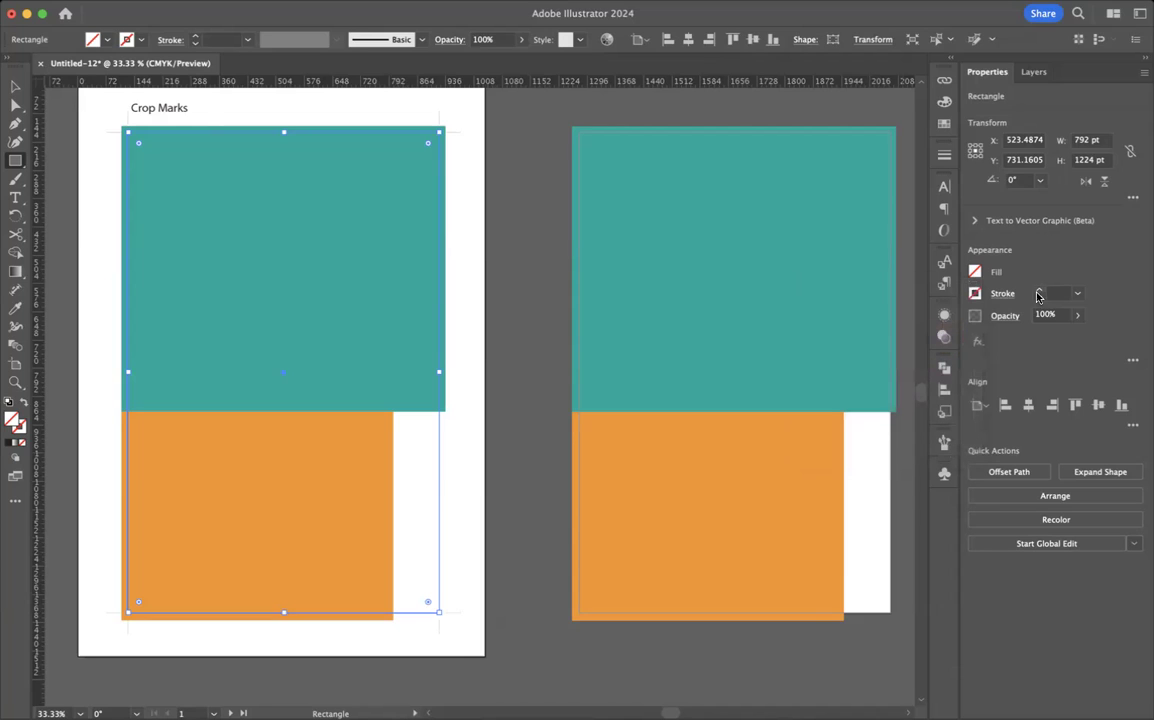
click(1039, 289)
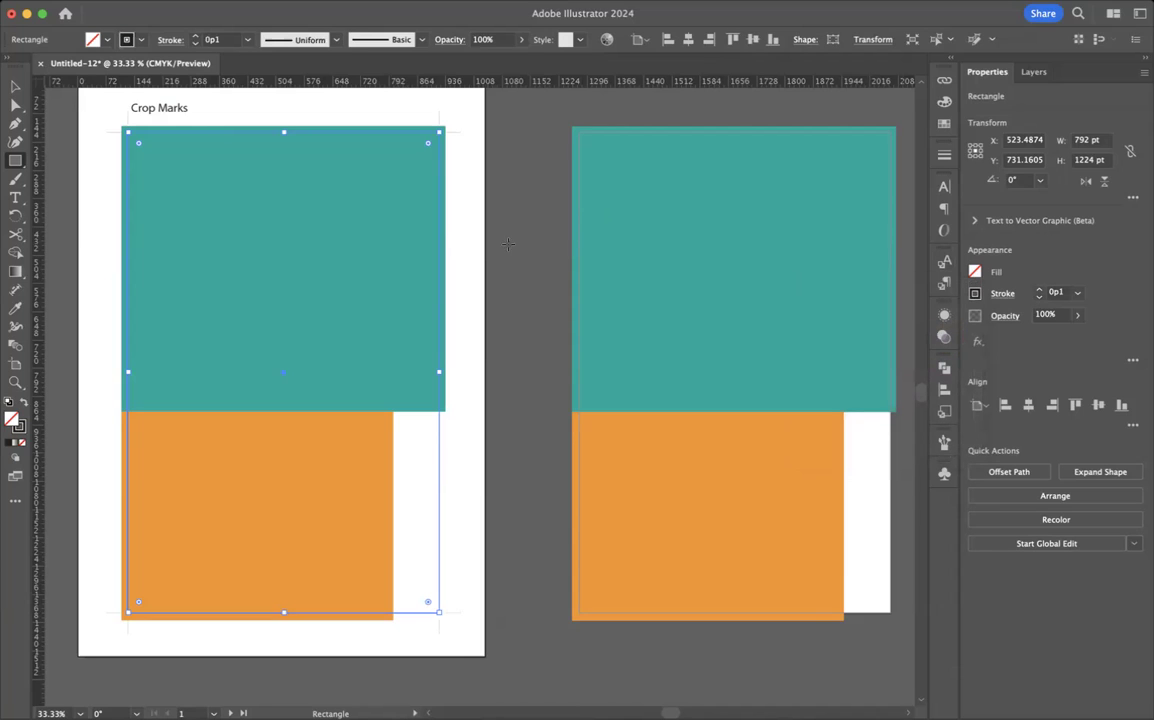
click(15, 86)
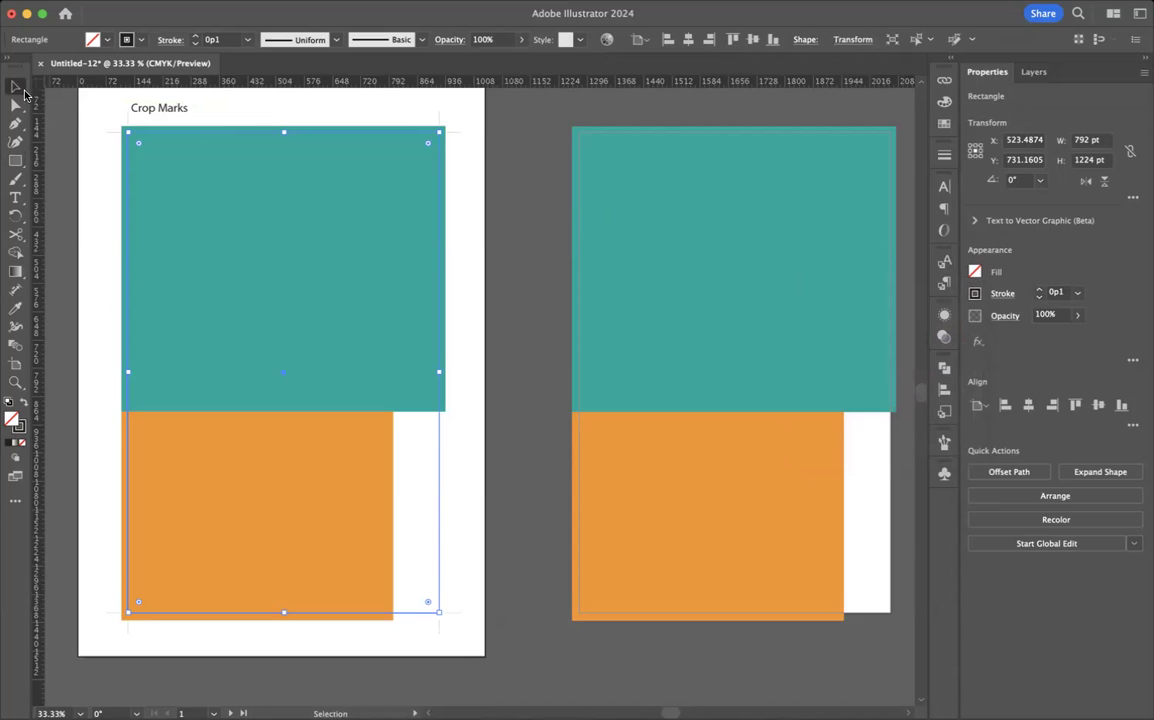
click(83, 130)
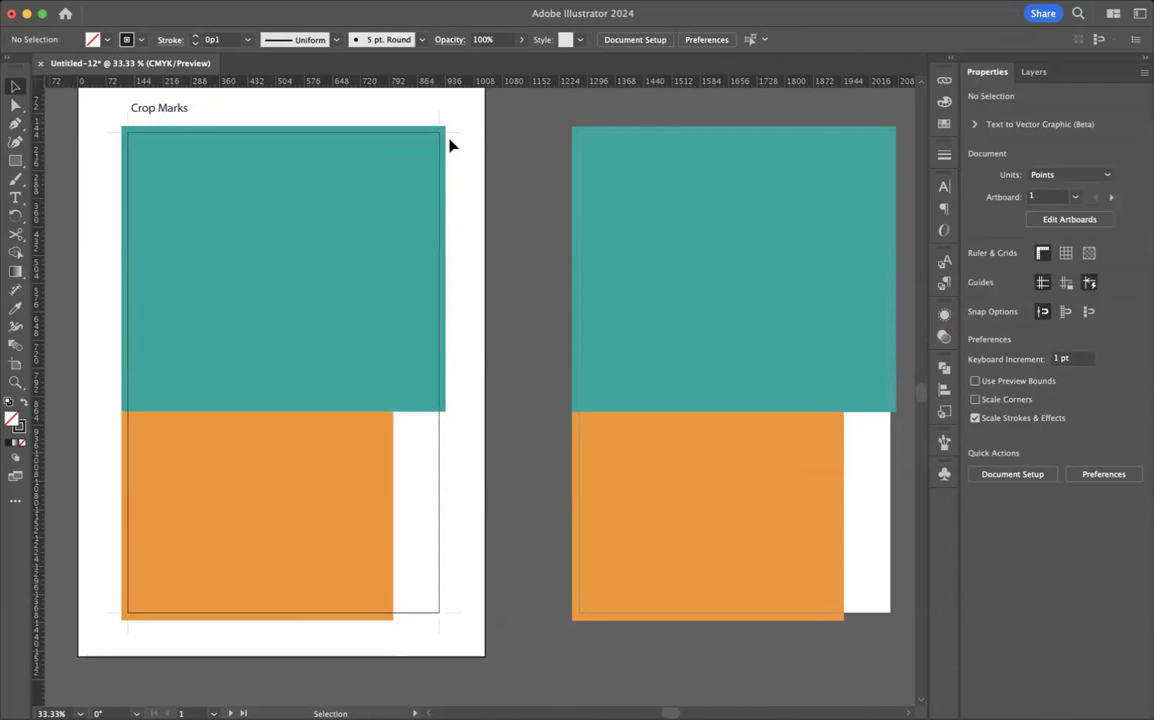
Enlarge the frame rectangle out to the bleed, making it 824.33 × 1258.84 pt
click(405, 614)
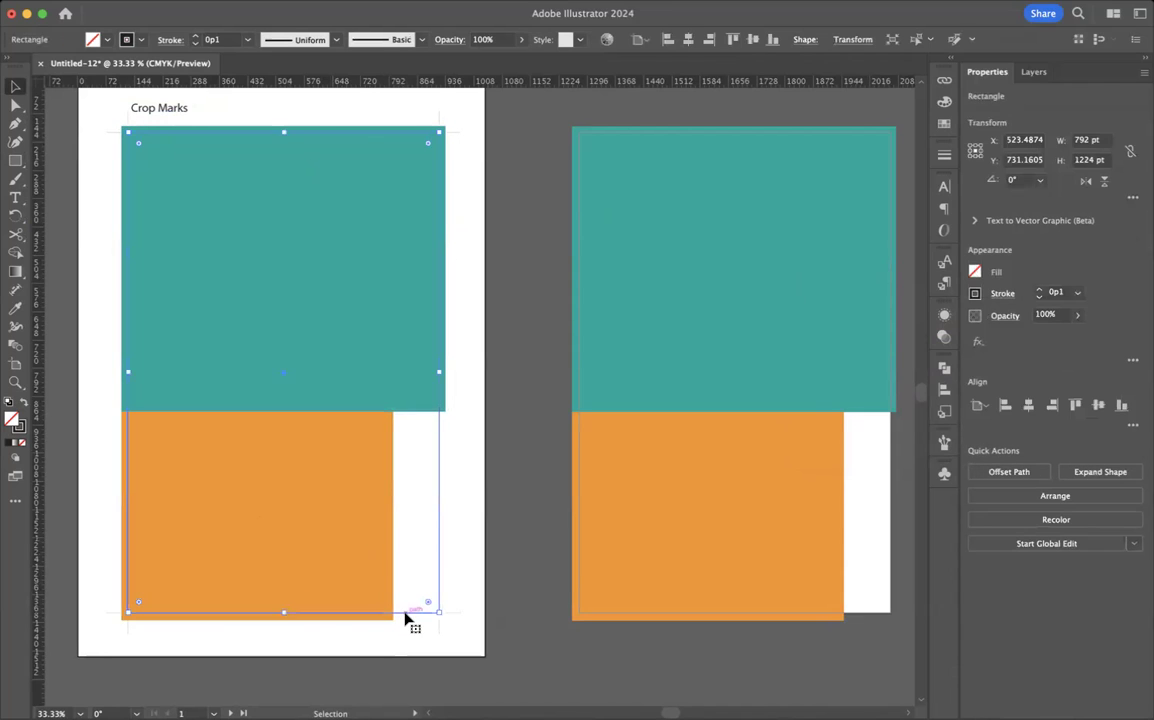
key(a)
key(v)
drag(438, 614, 445, 620)
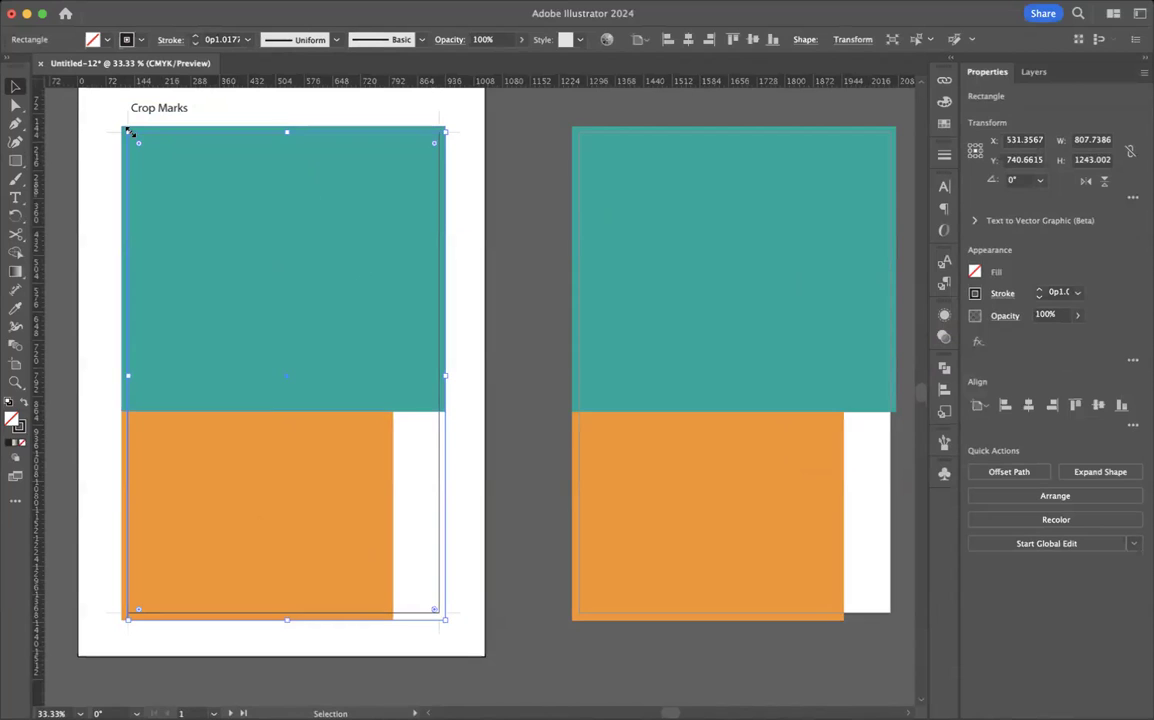
drag(128, 130, 120, 126)
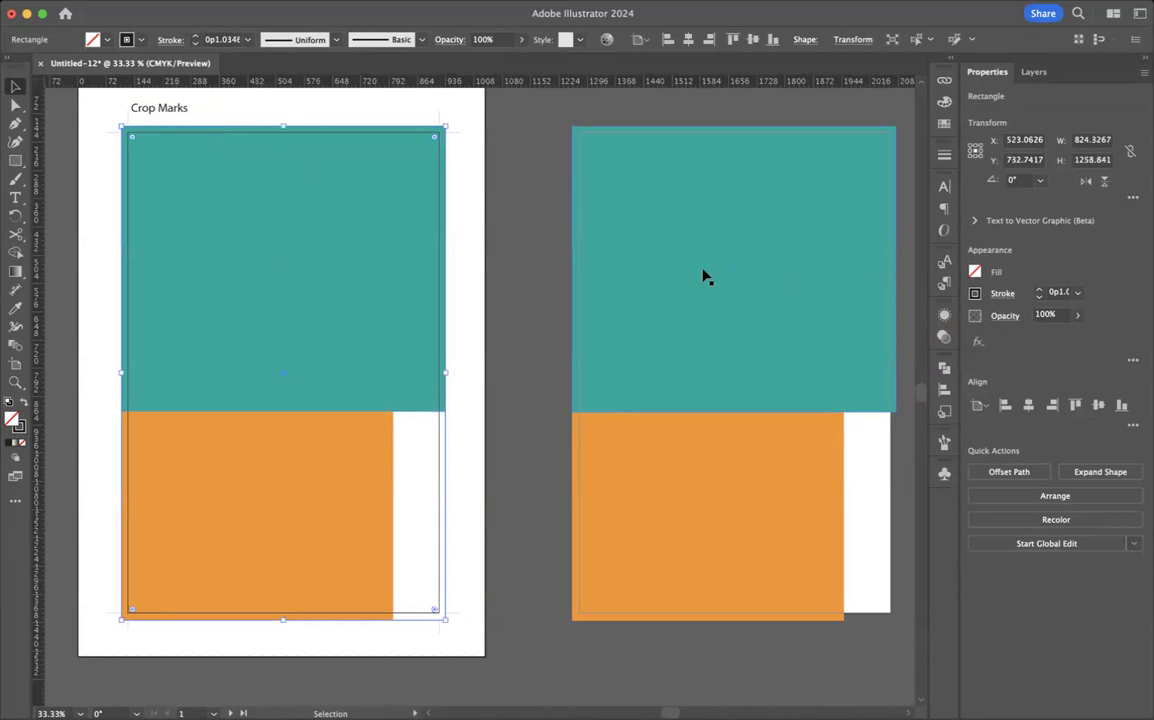
Give the frame rectangle a red stroke and deselect it
click(977, 293)
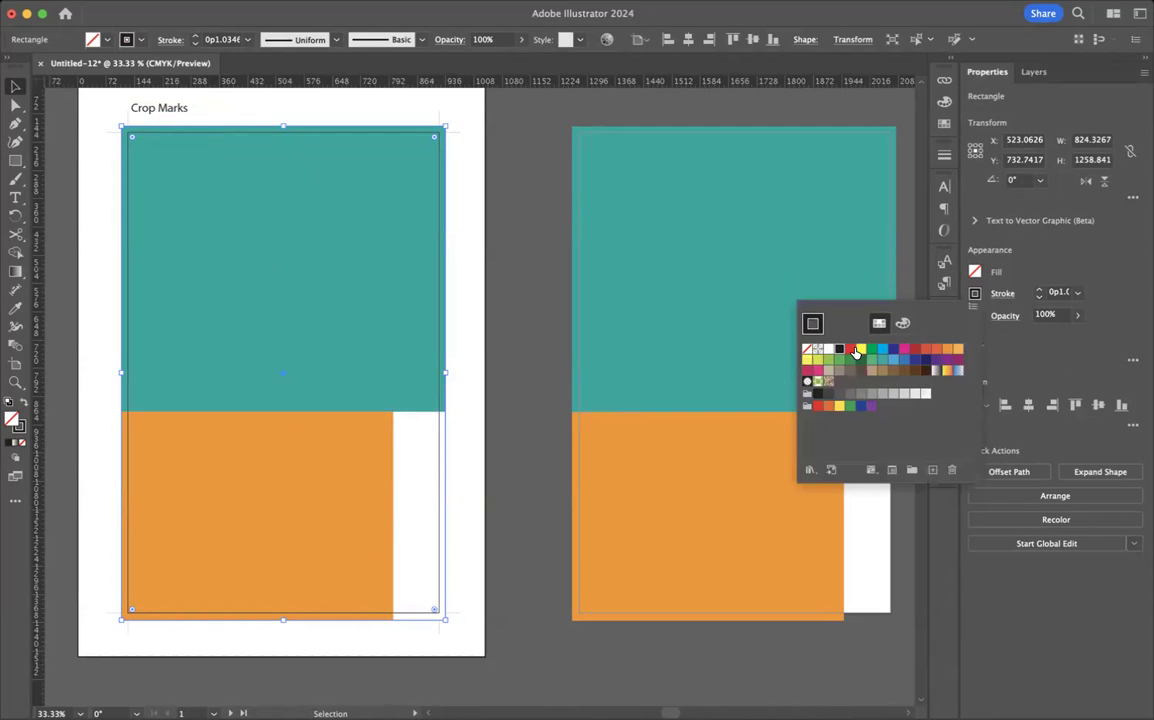
click(850, 348)
click(530, 320)
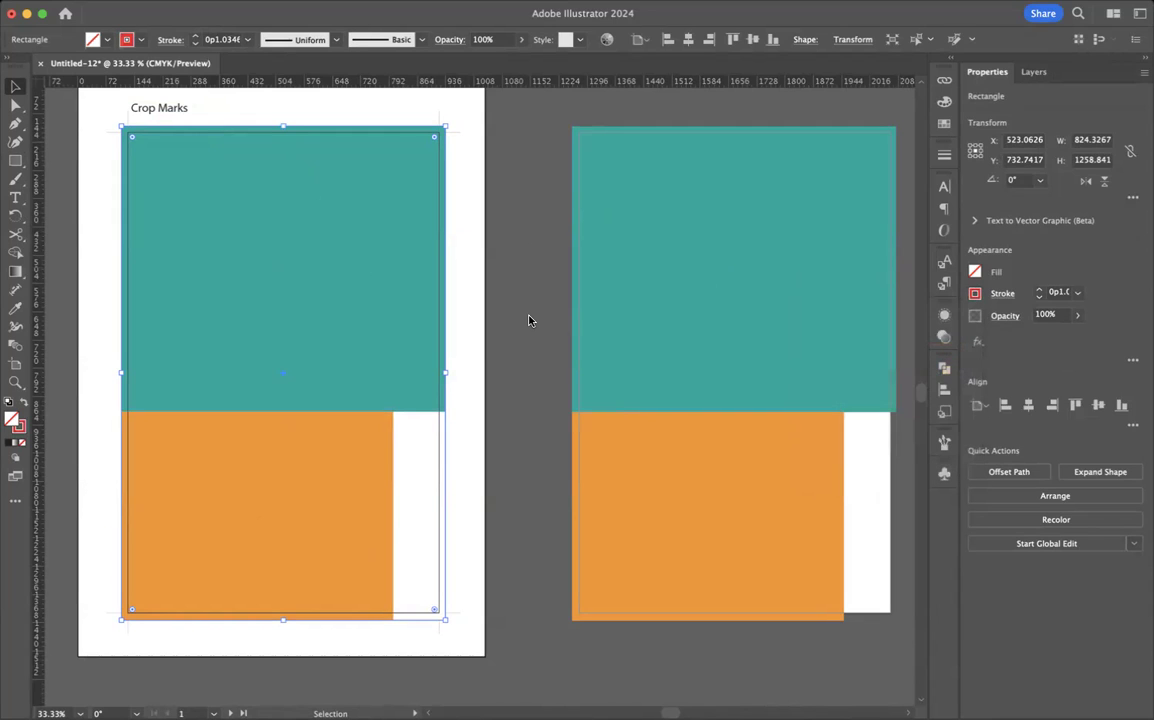
click(530, 320)
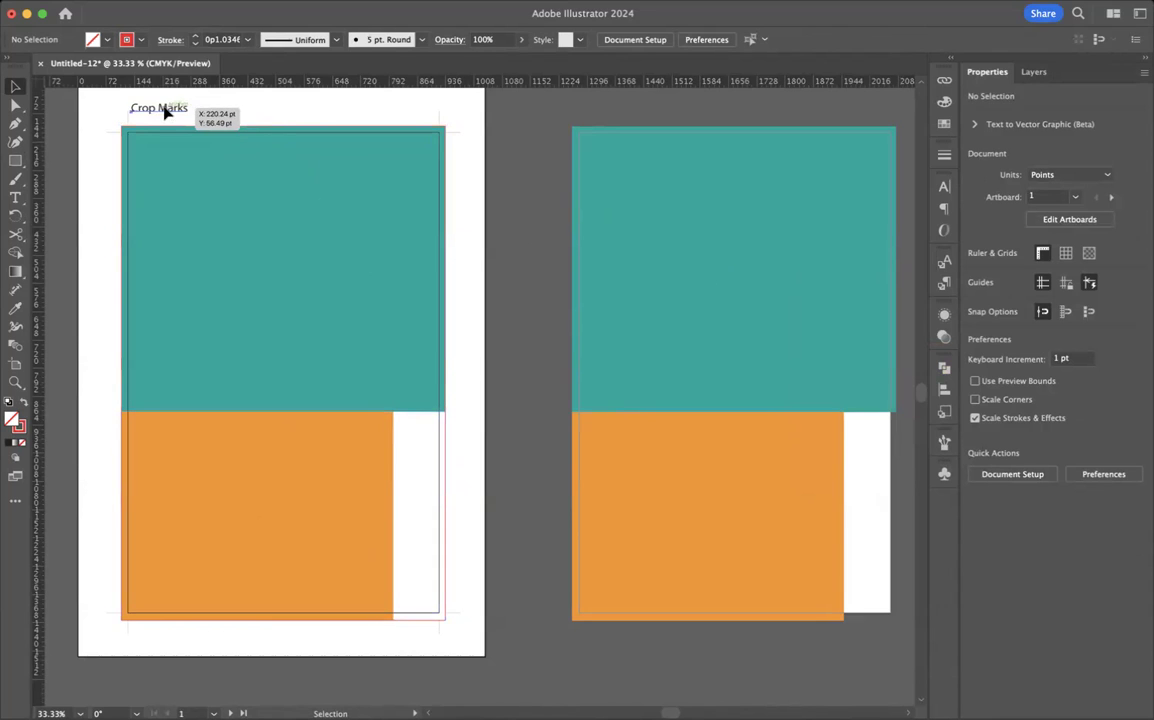
Duplicate the Crop Marks label below the artwork and retype it as 'Bleed'
drag(166, 112, 407, 634)
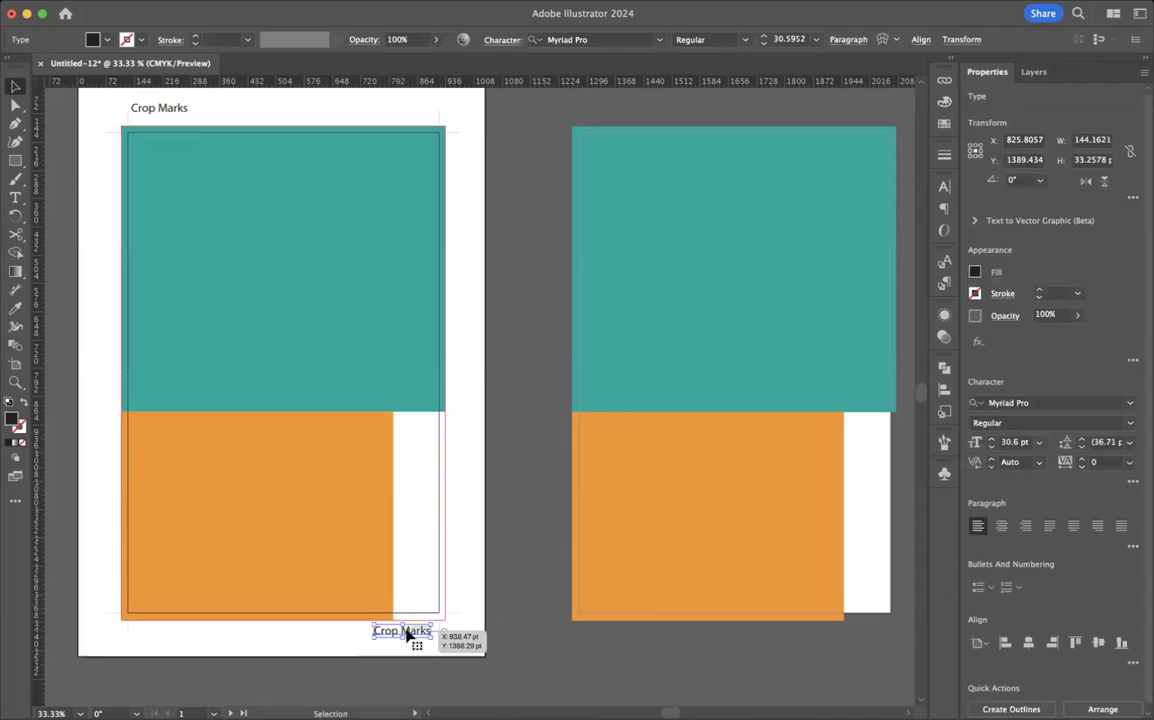
double_click(407, 634)
key(super+a)
text(B)
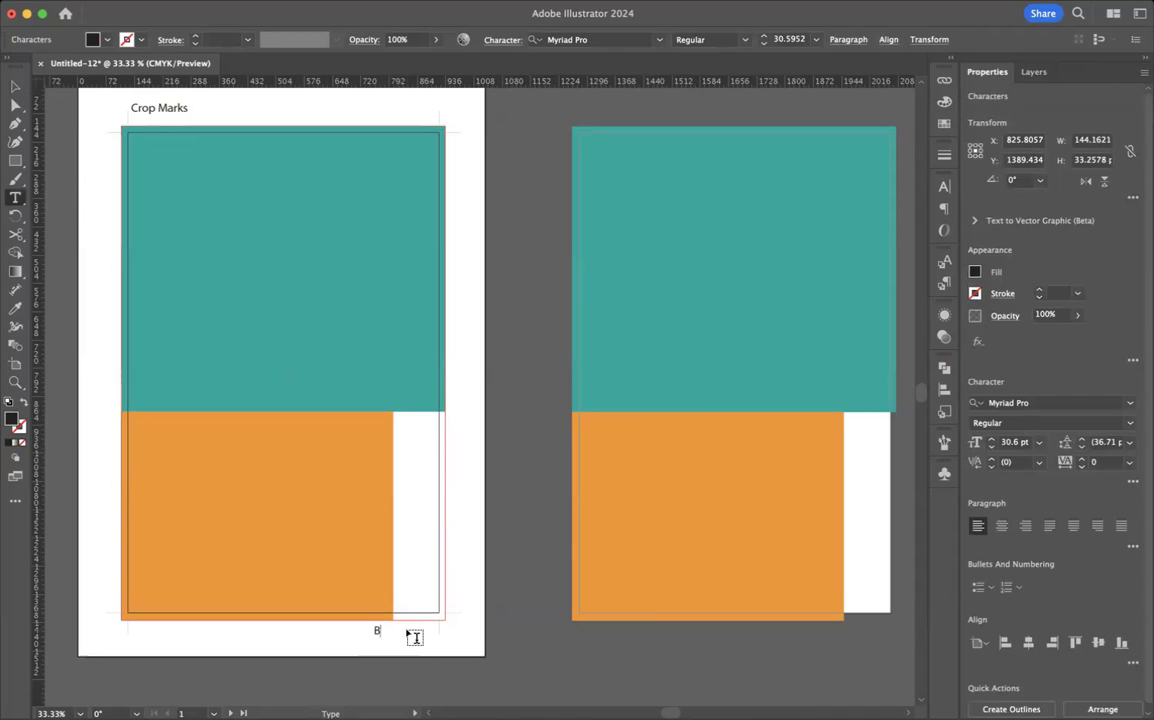
text(leed)
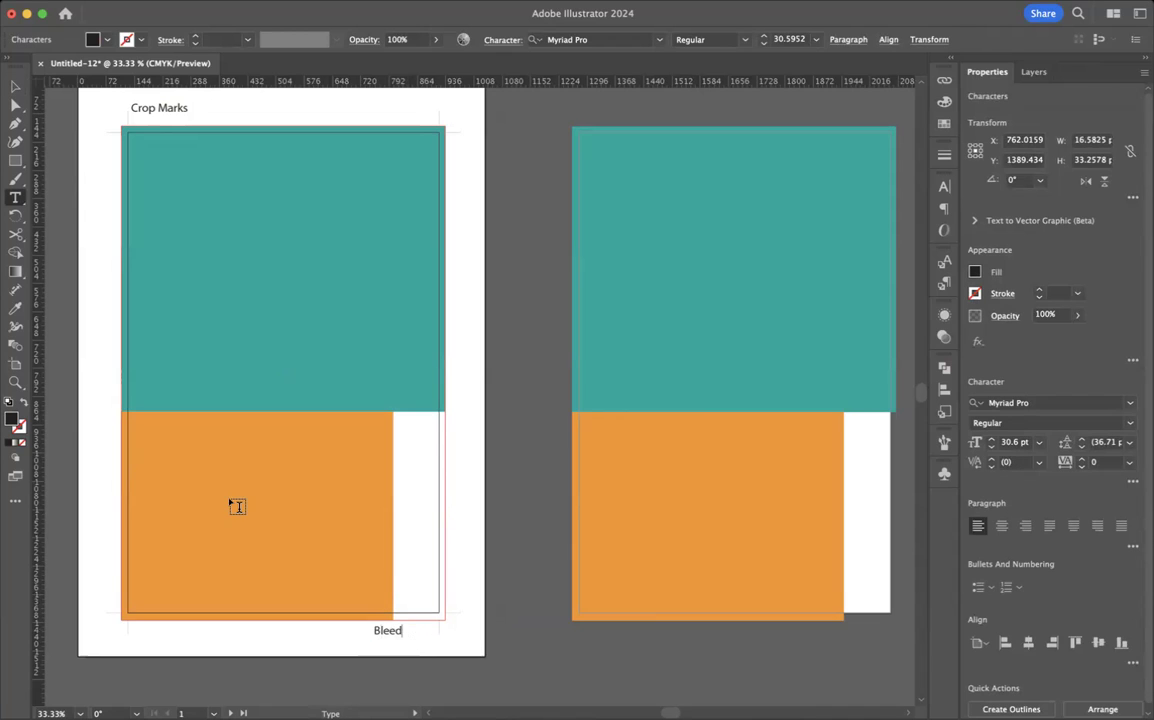
click(18, 87)
click(380, 630)
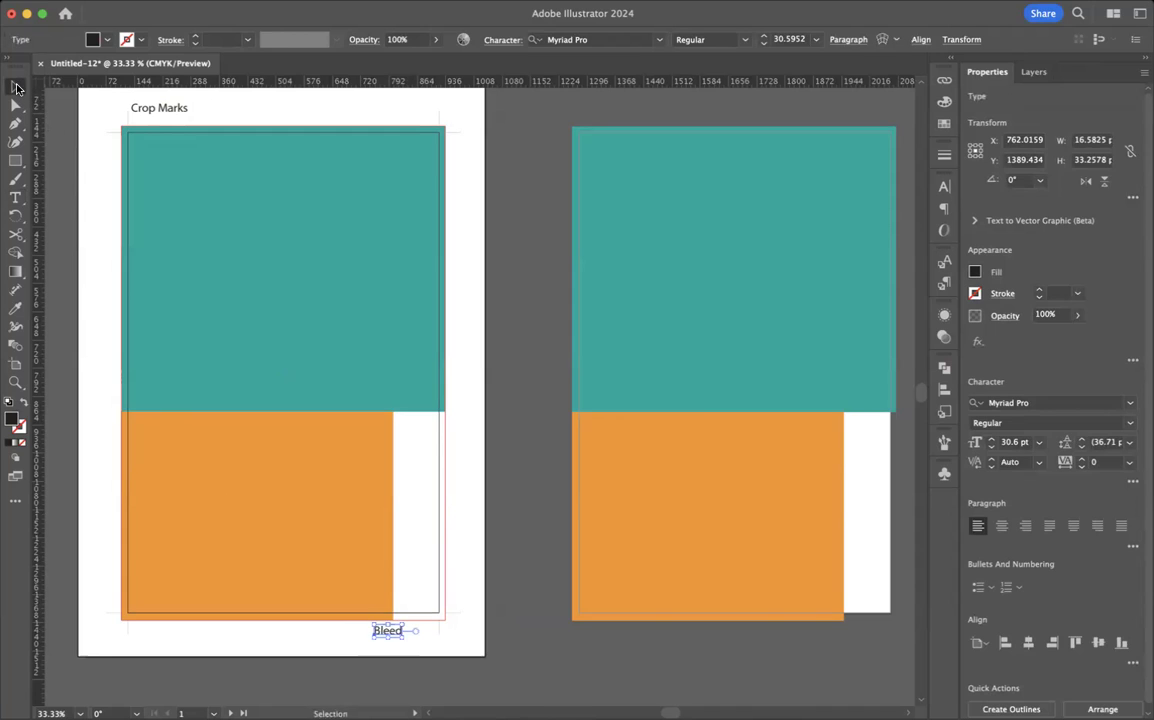
mouse_move(390, 632)
mouse_down()
mouse_move(404, 639)
mouse_move(371, 637)
mouse_up()
Complete the label as 'Bleed .125in' and shift it slightly right below the artwork's corner
click(15, 197)
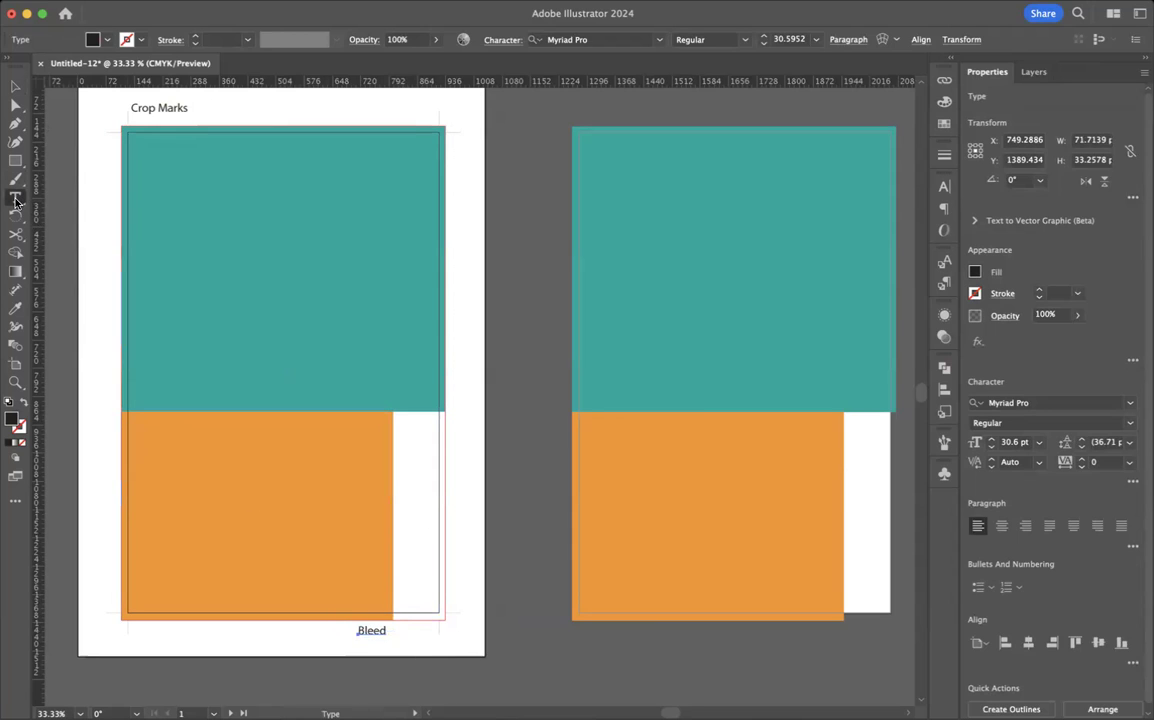
click(385, 629)
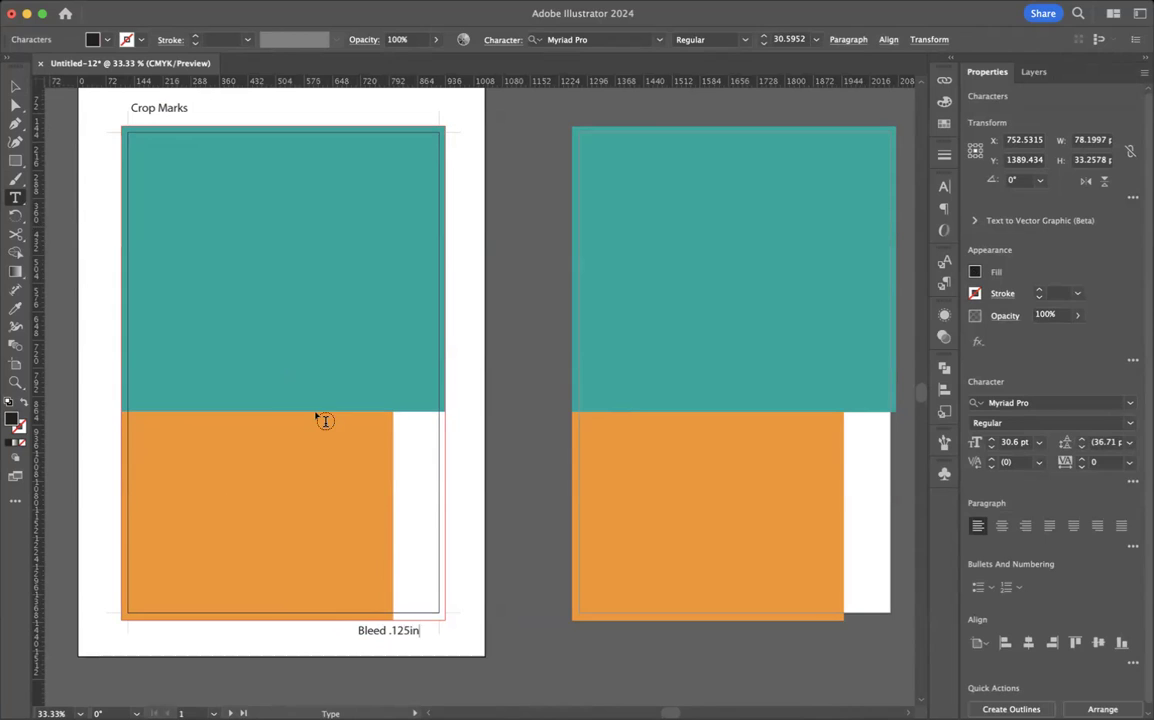
click(16, 88)
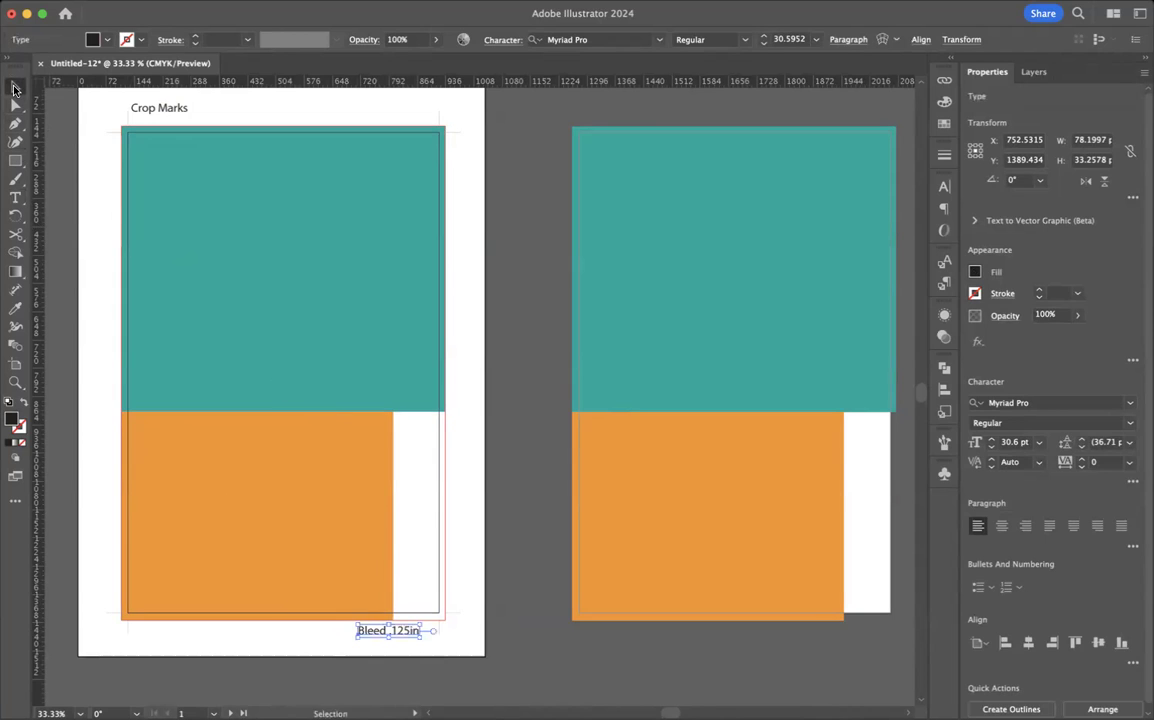
drag(400, 636, 411, 636)
click(484, 603)
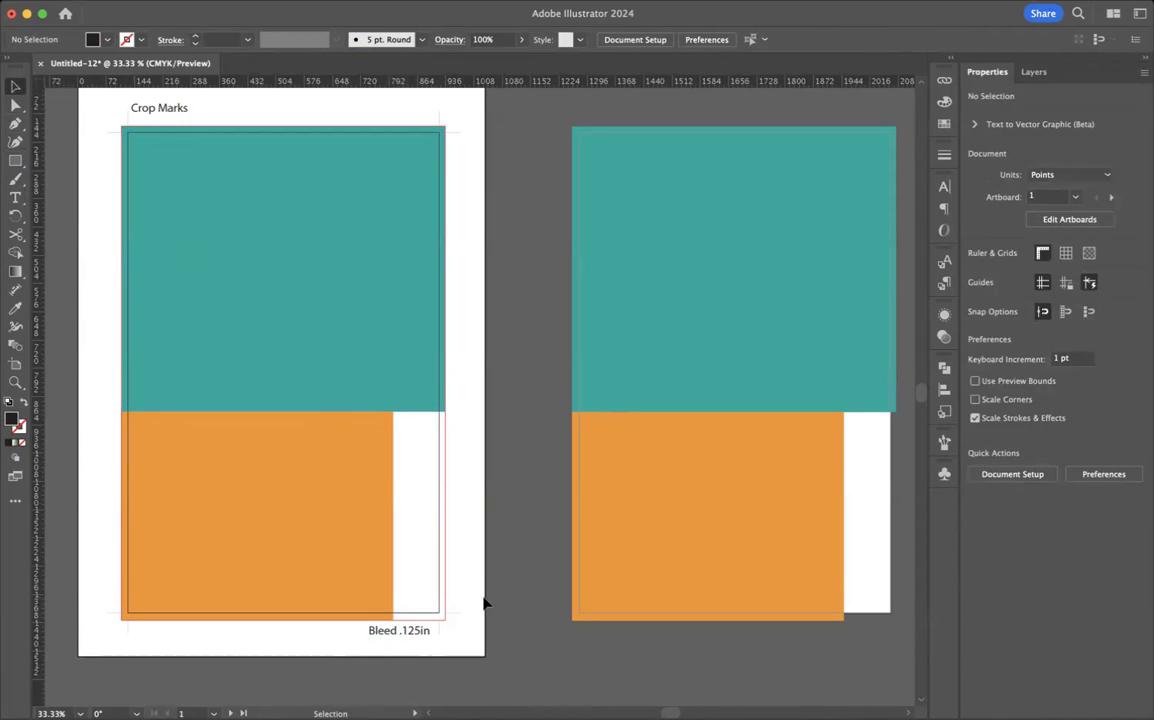
scroll(484, 603, left, 5)
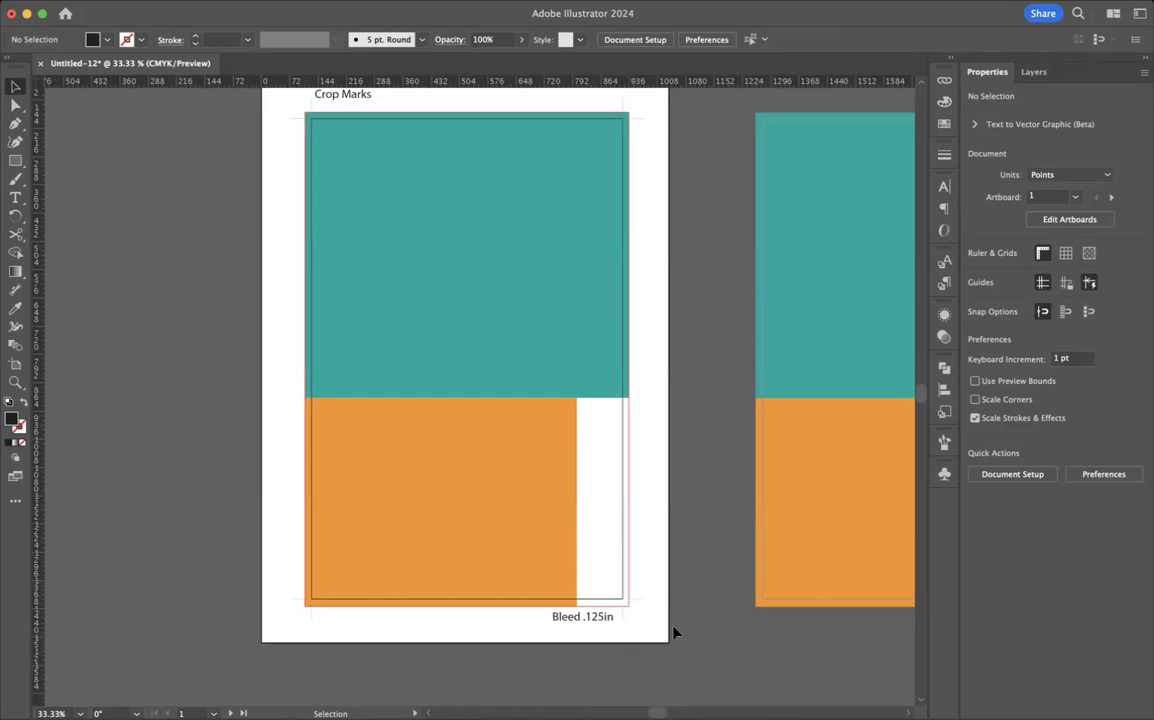
Save the document to the Desktop as Bleed.ai, replacing the existing bleed.ai with default options
key(a)
key(super+s)
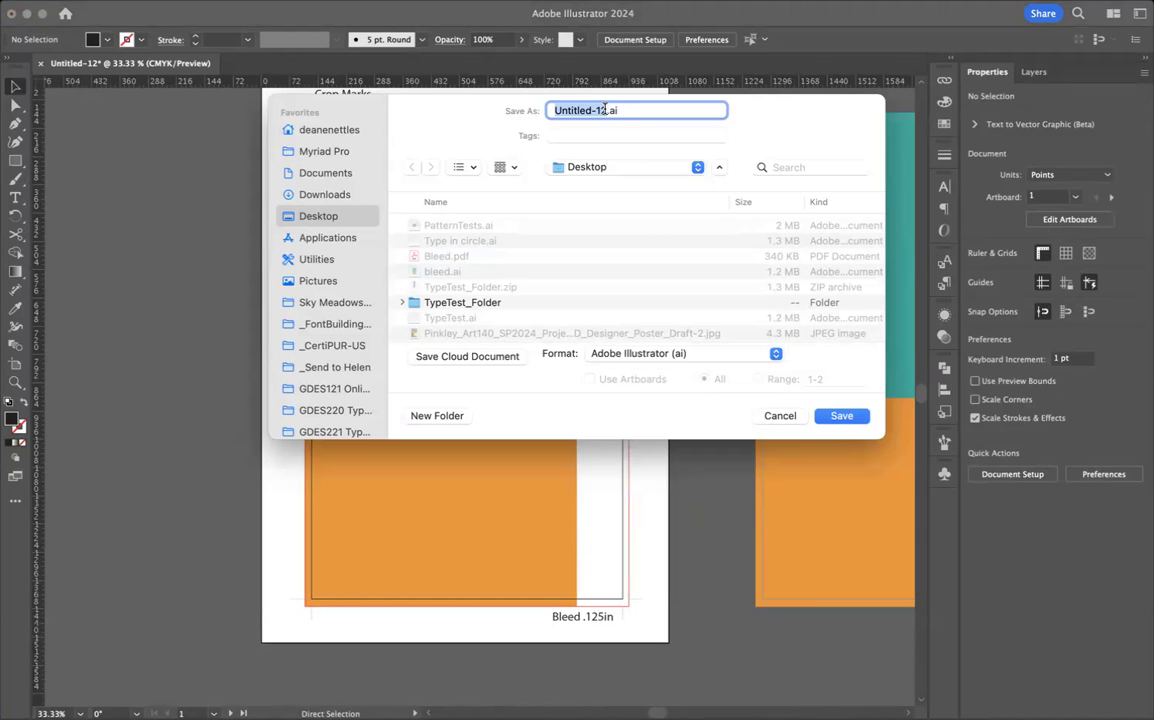
text(Bleed)
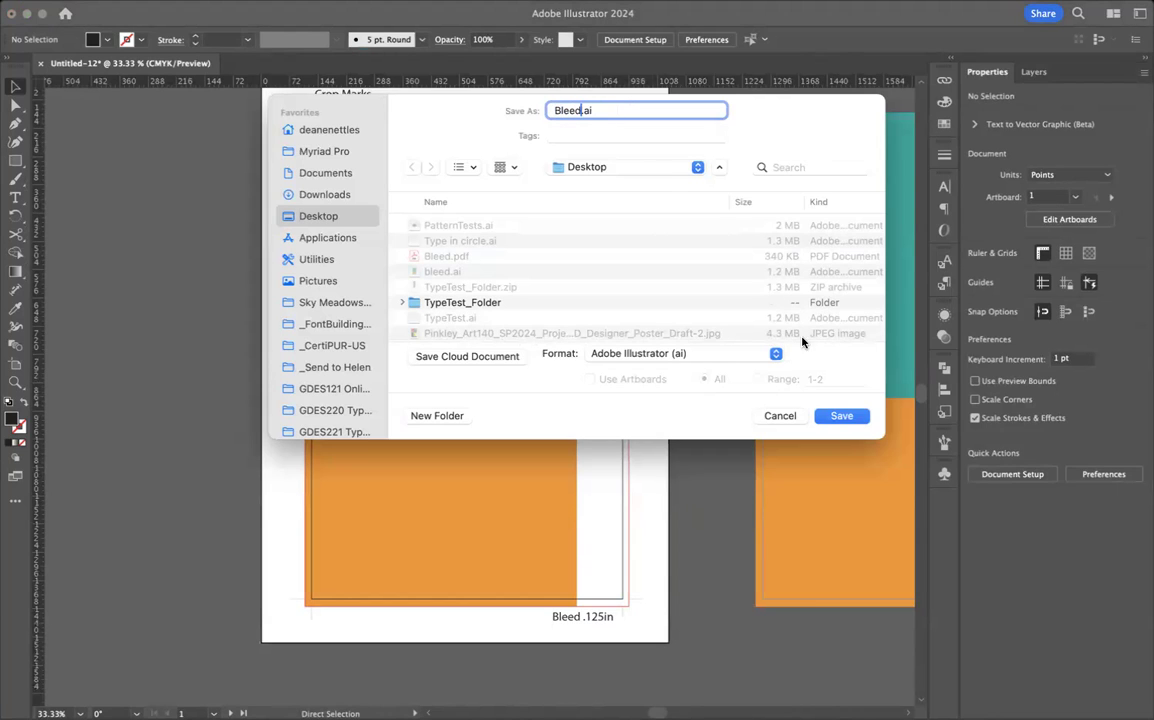
click(840, 415)
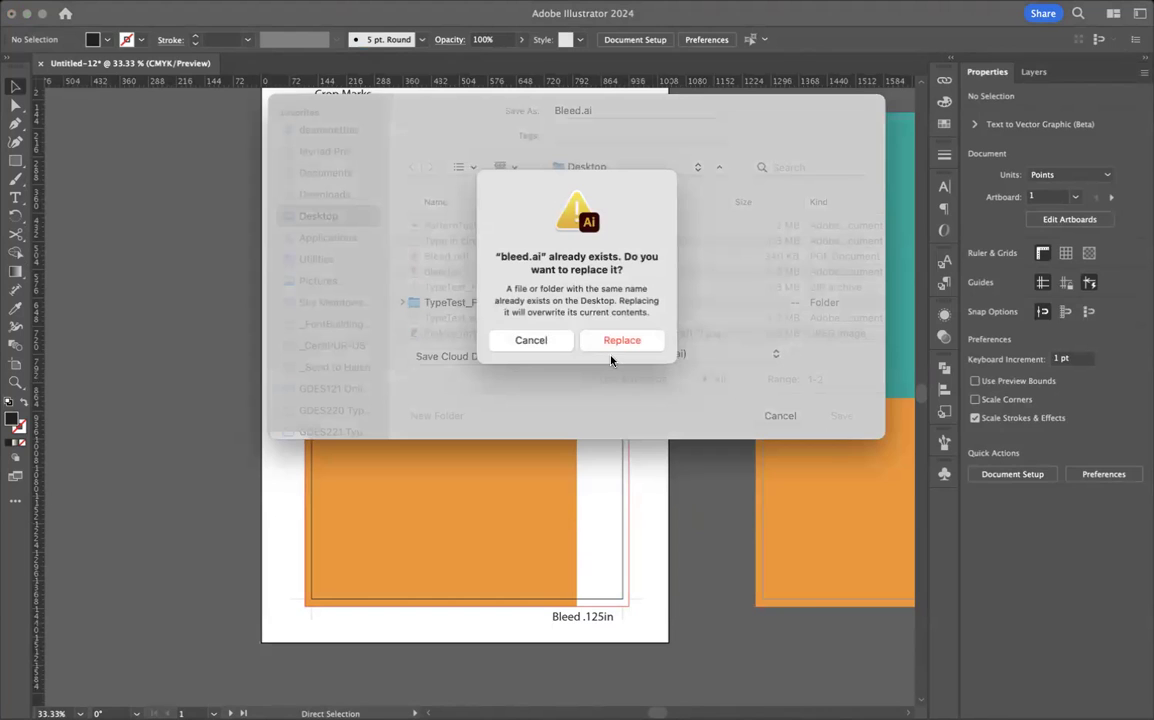
click(613, 347)
click(606, 343)
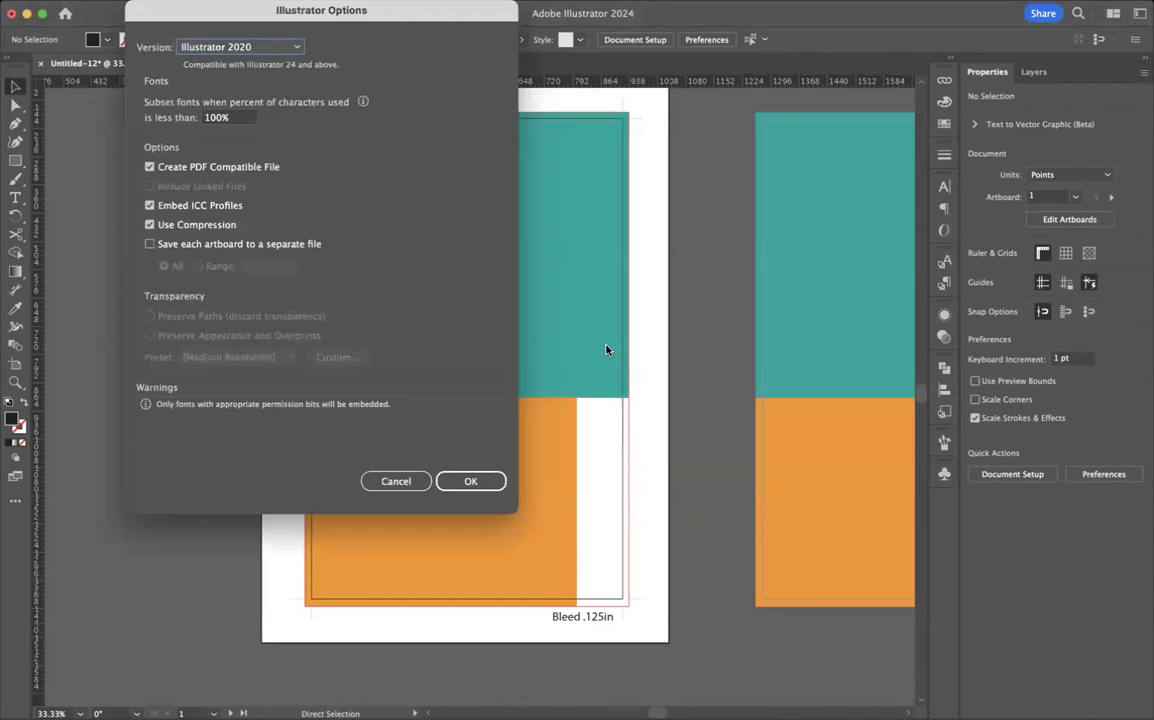
click(471, 481)
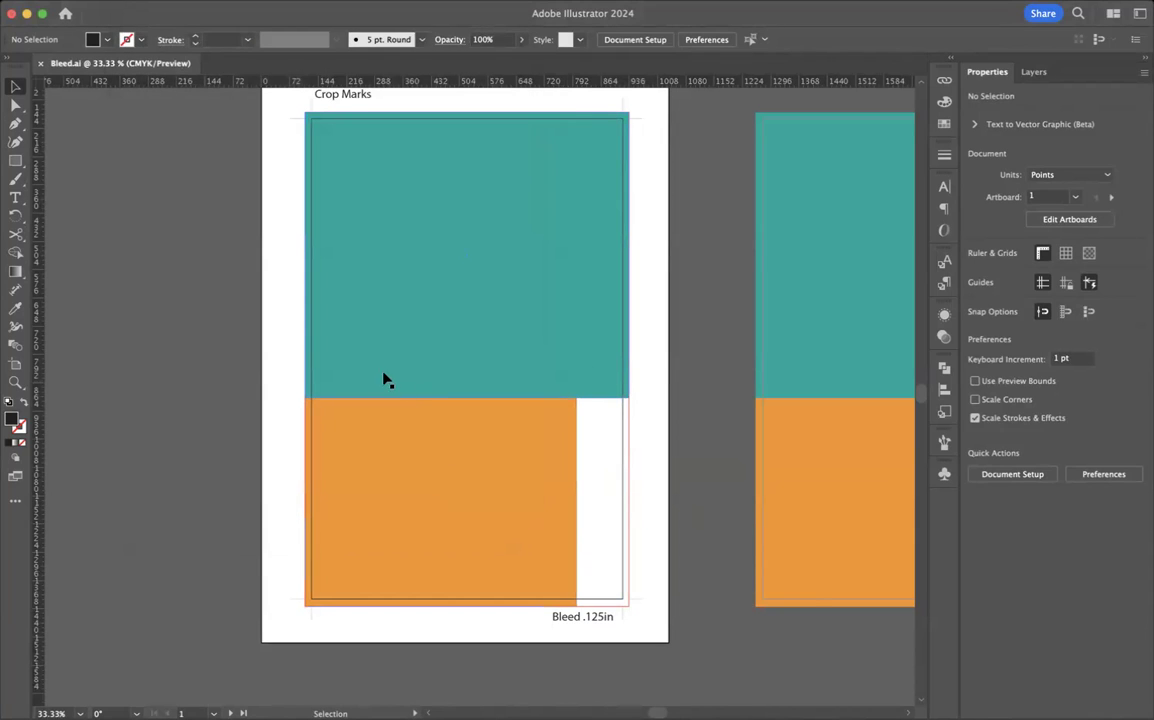
Select both the teal and orange rectangles
scroll(428, 343, up, 2)
scroll(428, 343, down, 3)
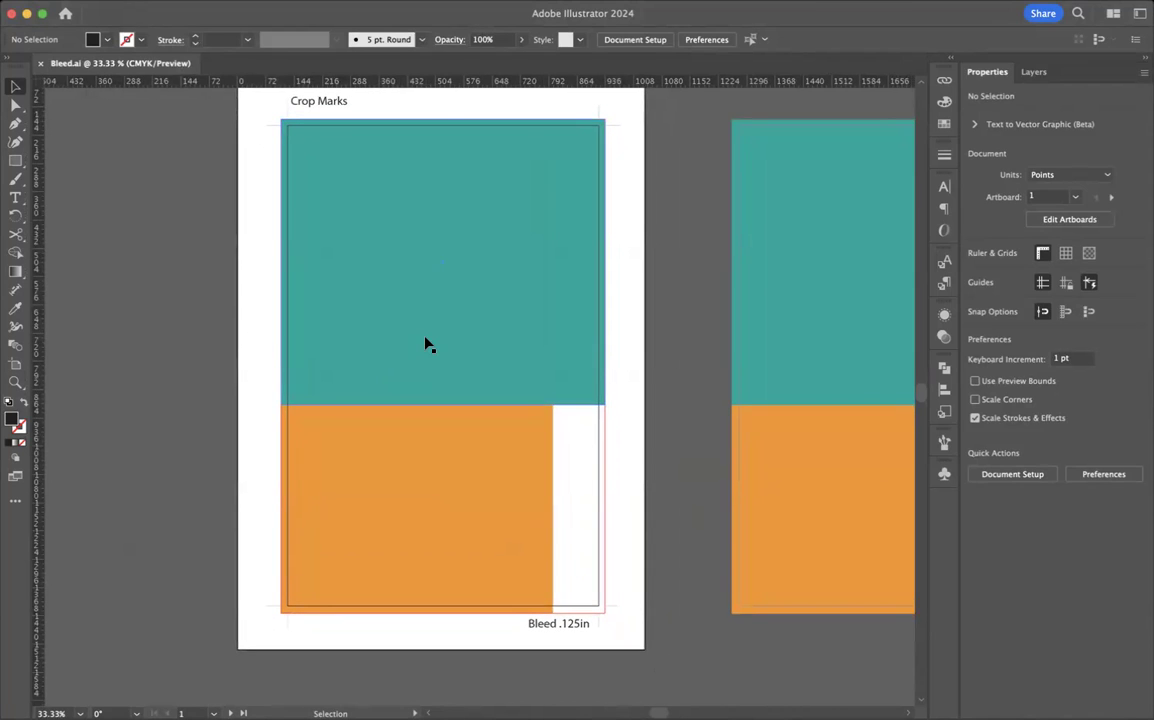
click(425, 345)
shift+click(424, 471)
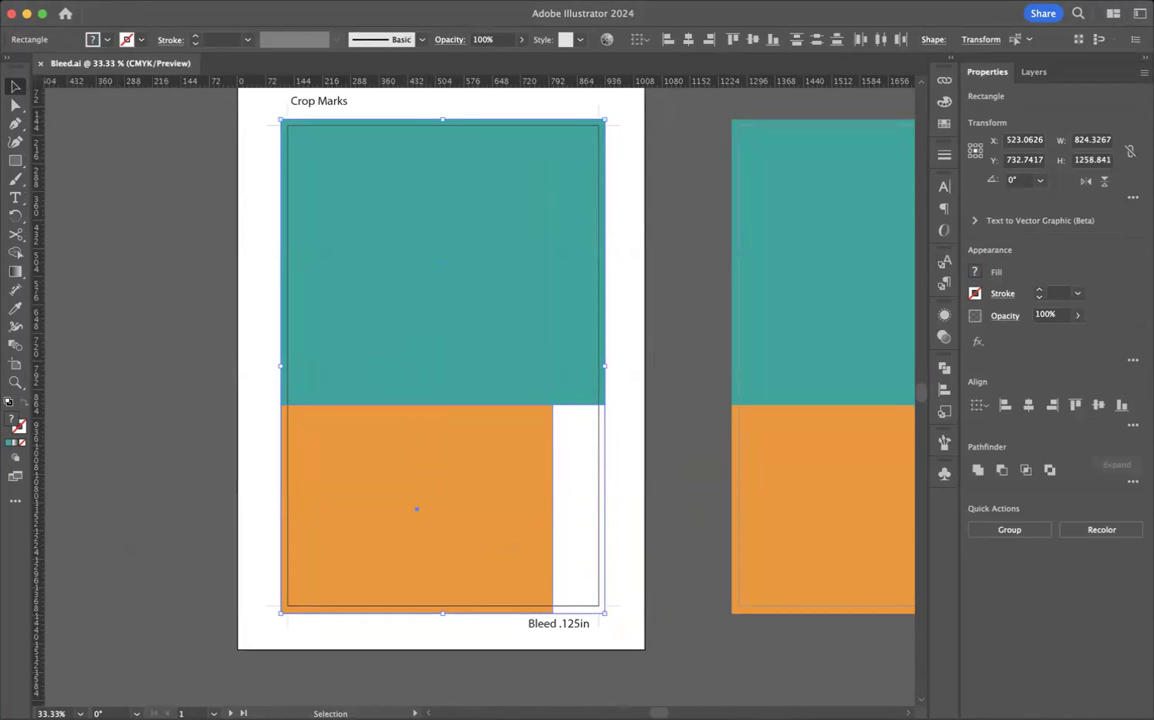
Start a new print document using the Tabloid preset
click(118, 1)
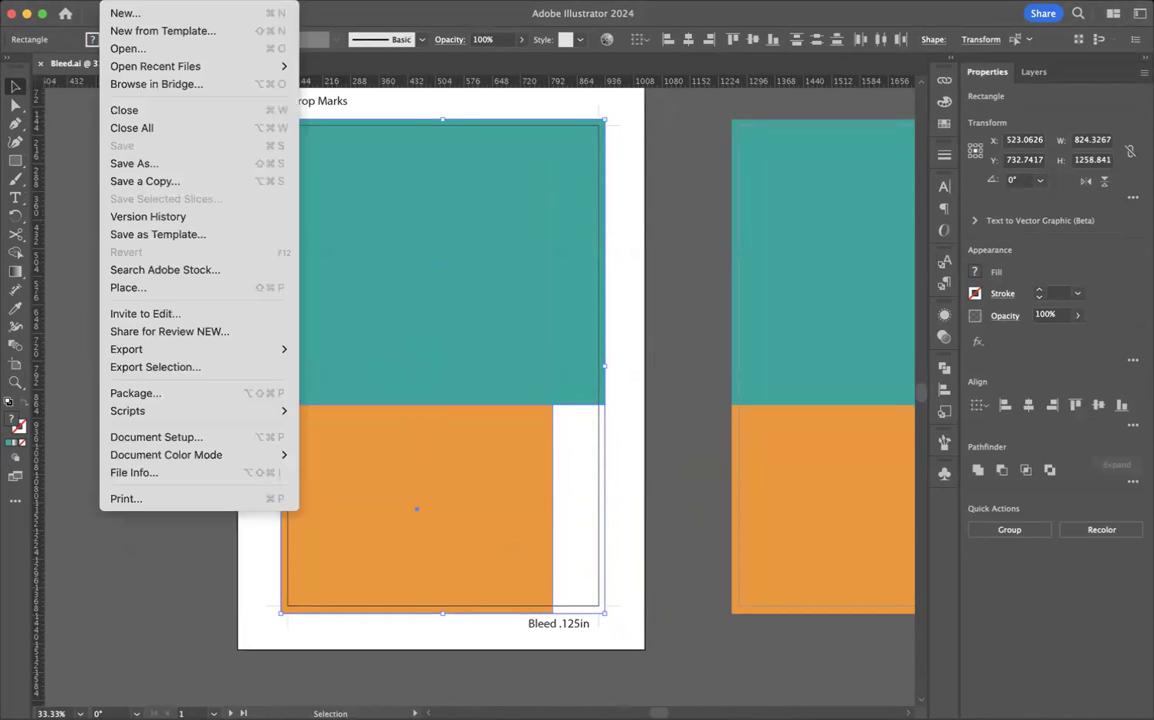
click(120, 14)
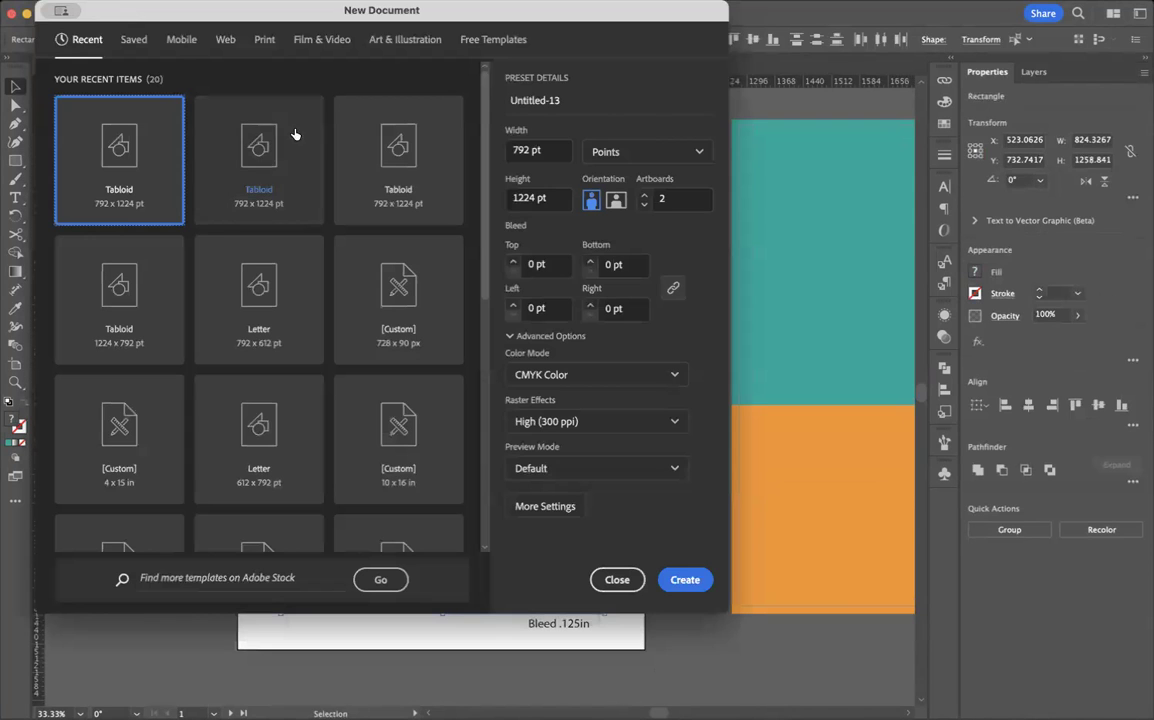
click(264, 39)
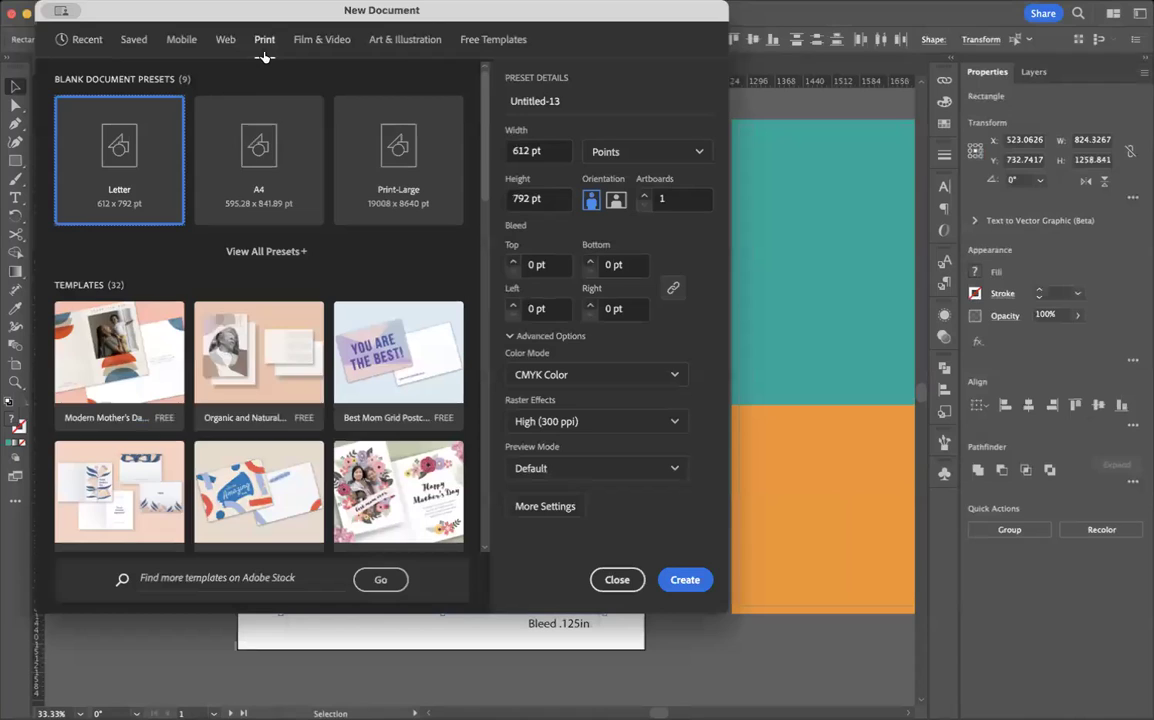
click(278, 250)
click(266, 306)
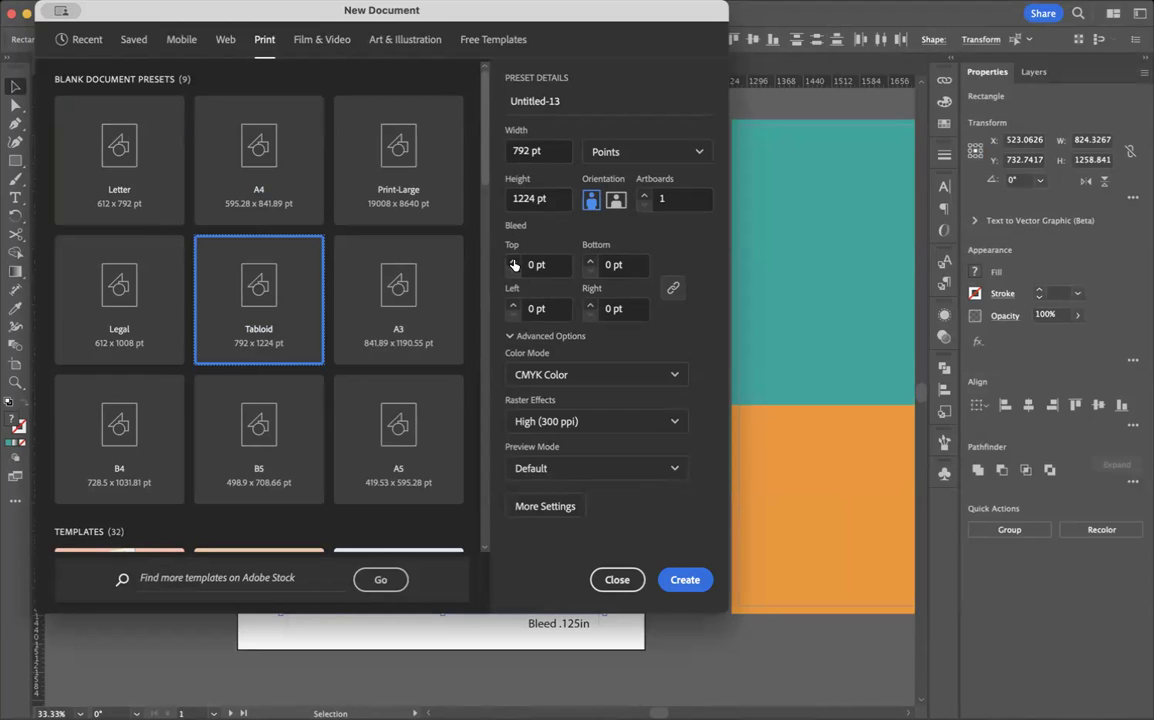
Set a linked 0.125 in bleed on all sides and switch the units to inches
click(569, 270)
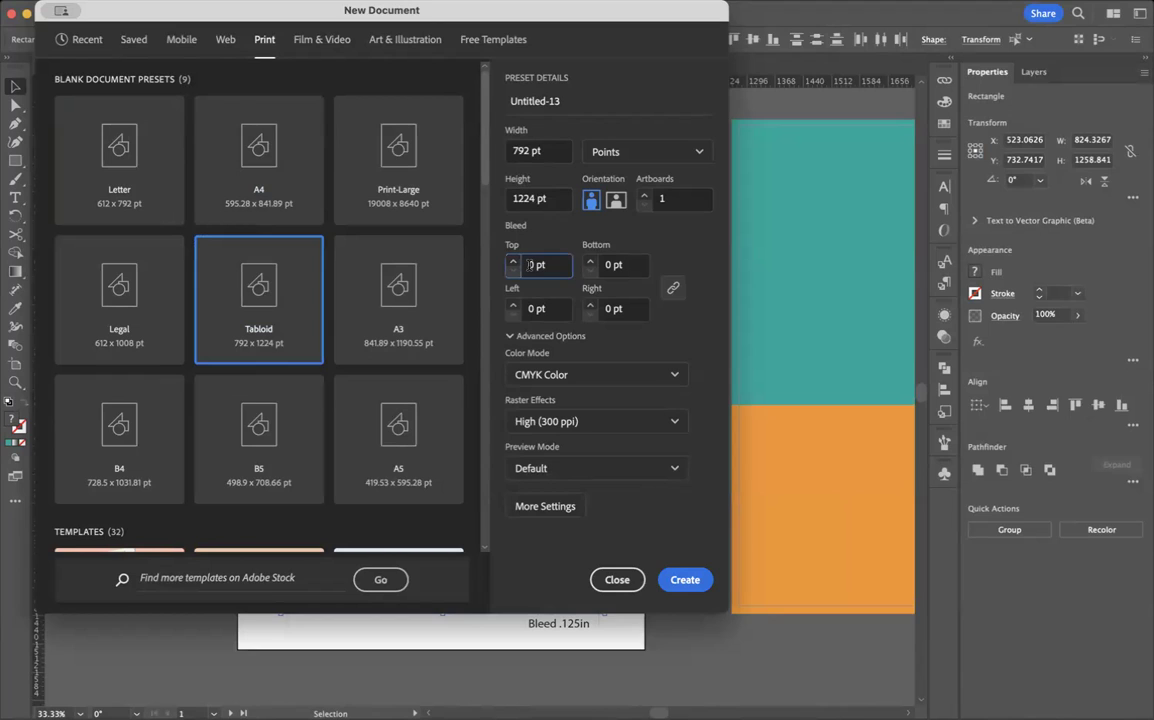
key(BackSpace)
text(.125in)
click(631, 266)
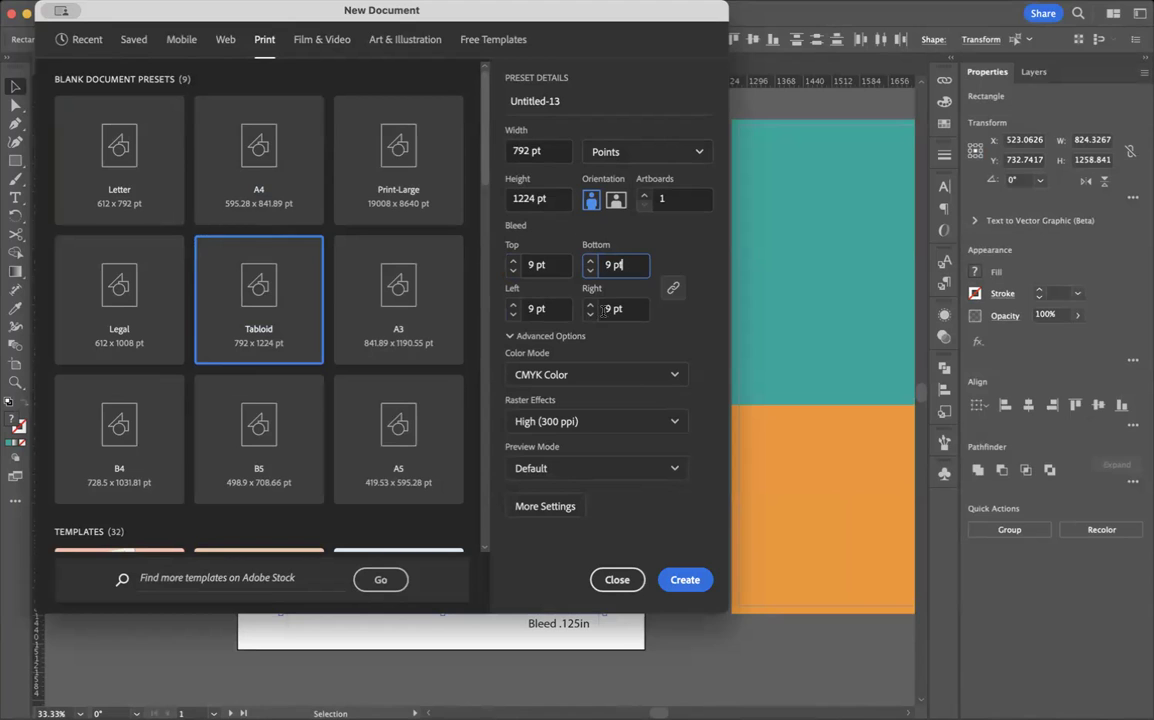
click(696, 153)
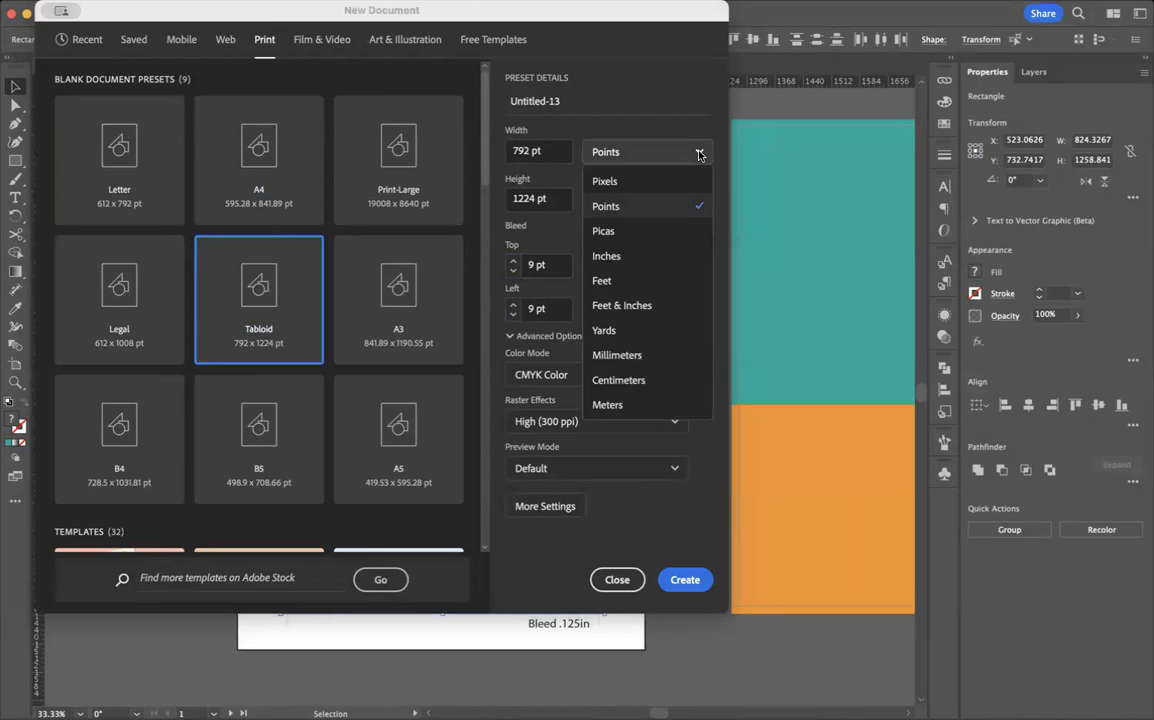
click(652, 259)
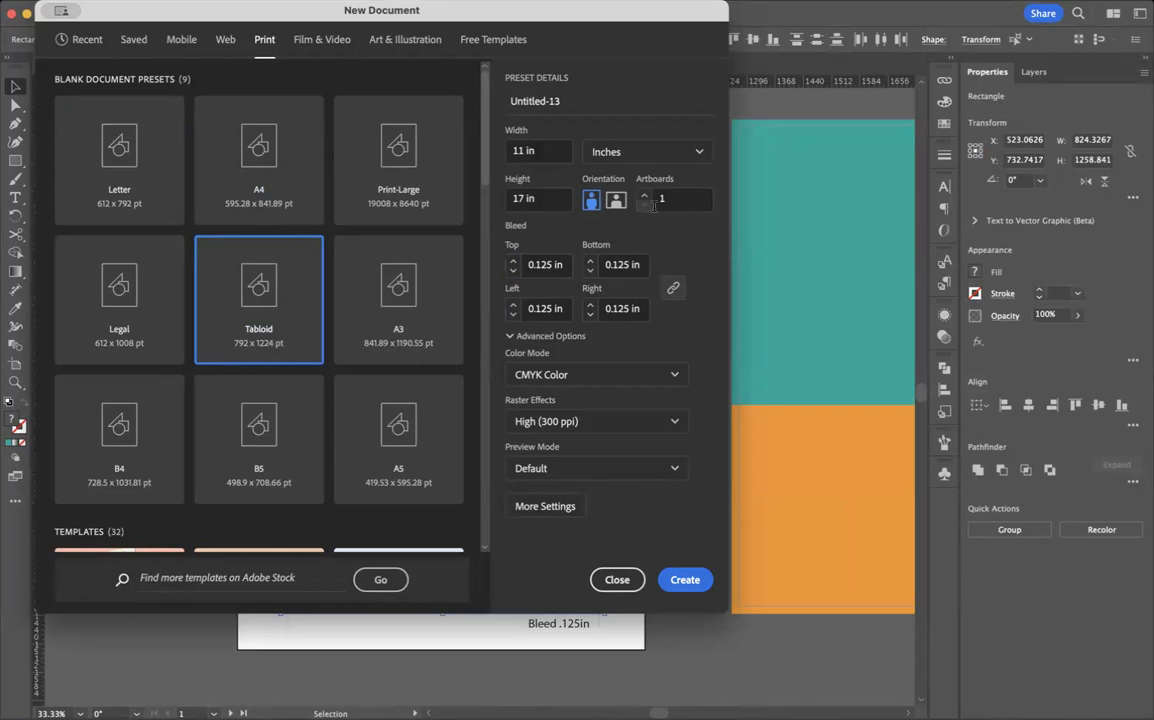
Create the Tabloid document and paste the teal and orange rectangles onto its artboard
click(685, 581)
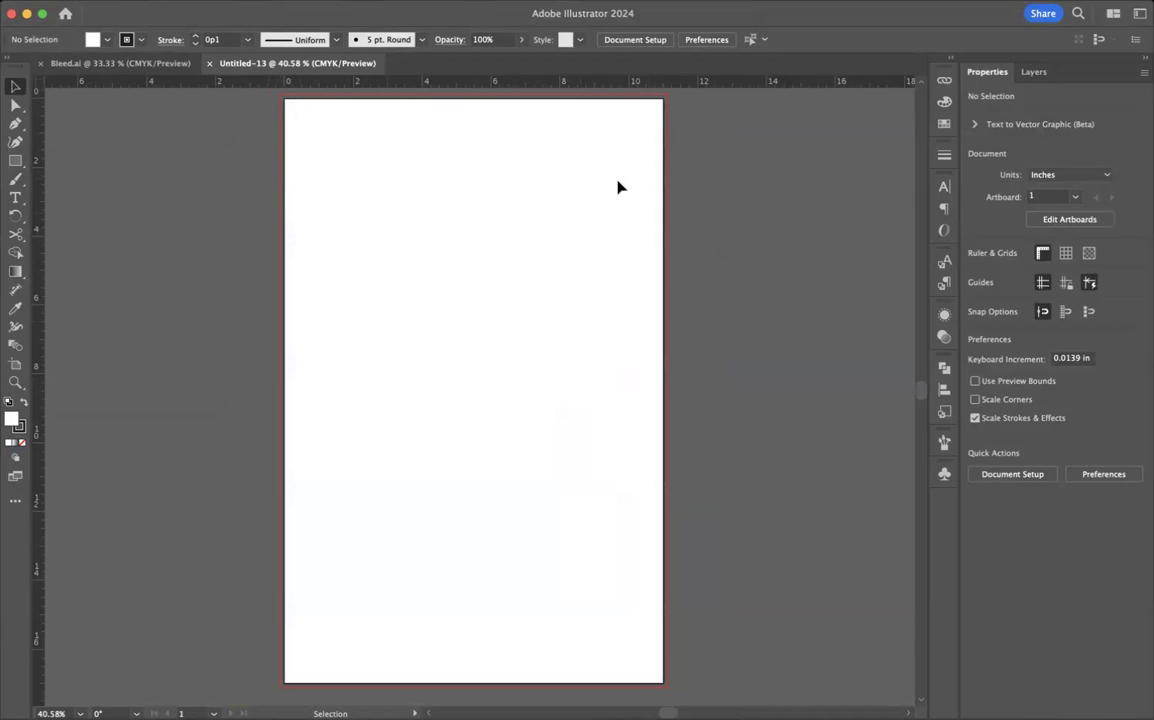
alt+super+click(413, 242)
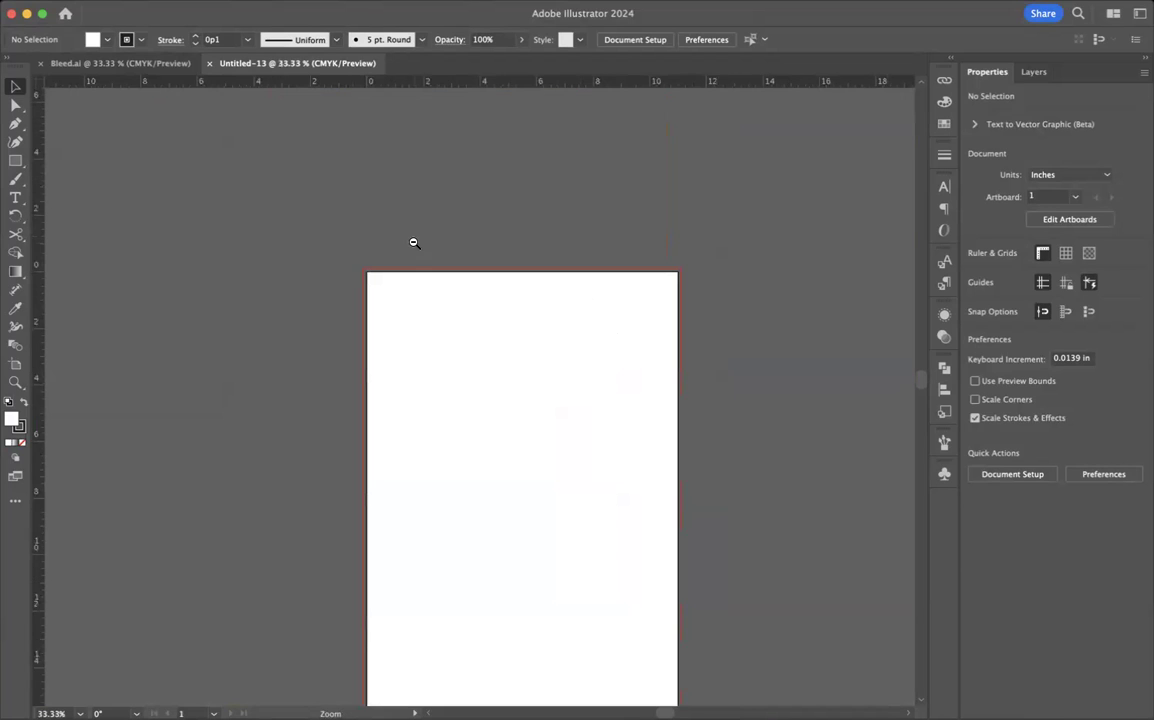
scroll(499, 383, down, 3)
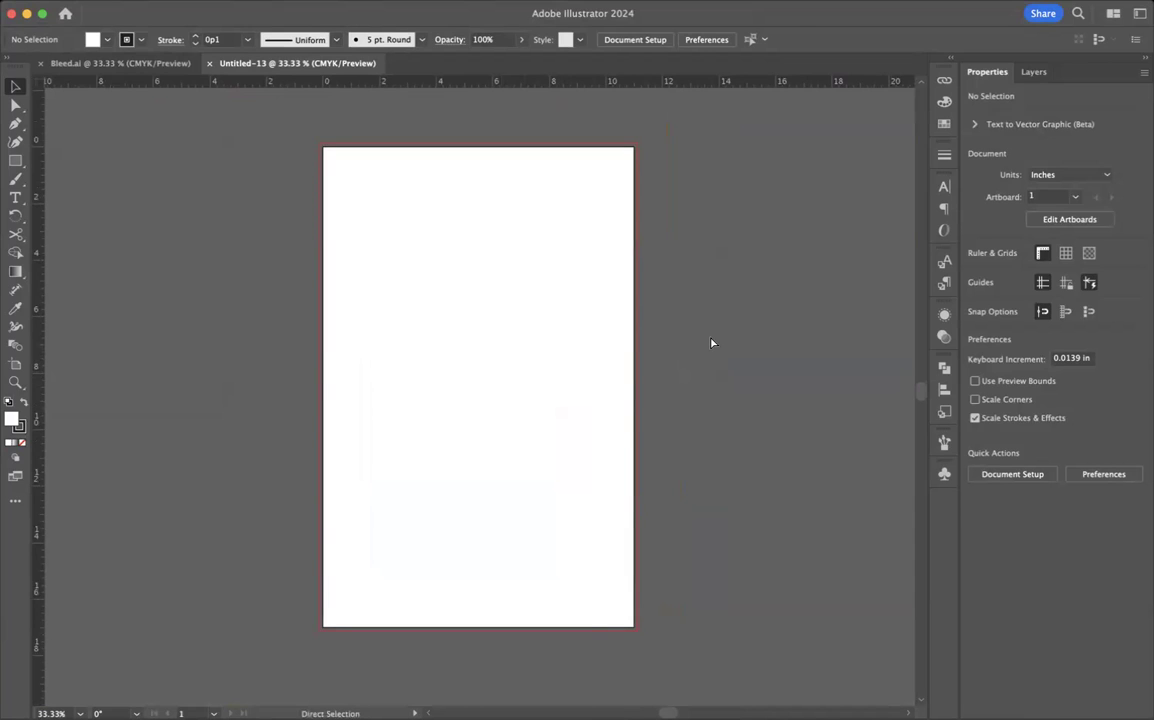
key(super+v)
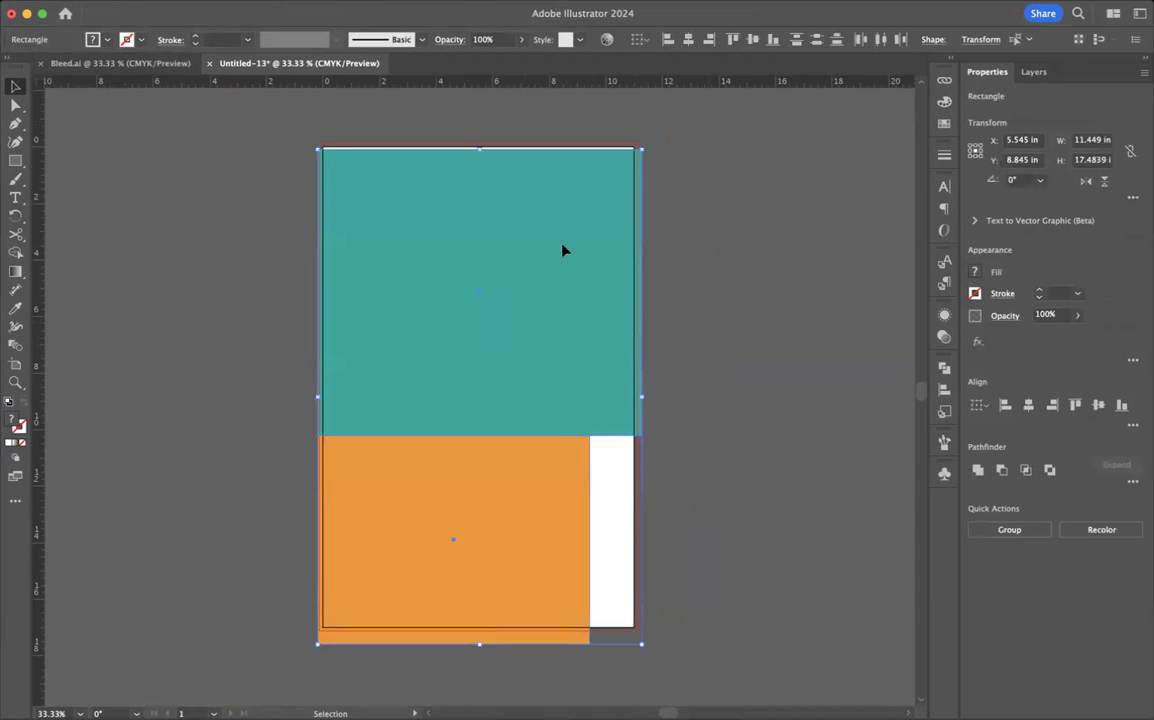
drag(563, 250, 566, 245)
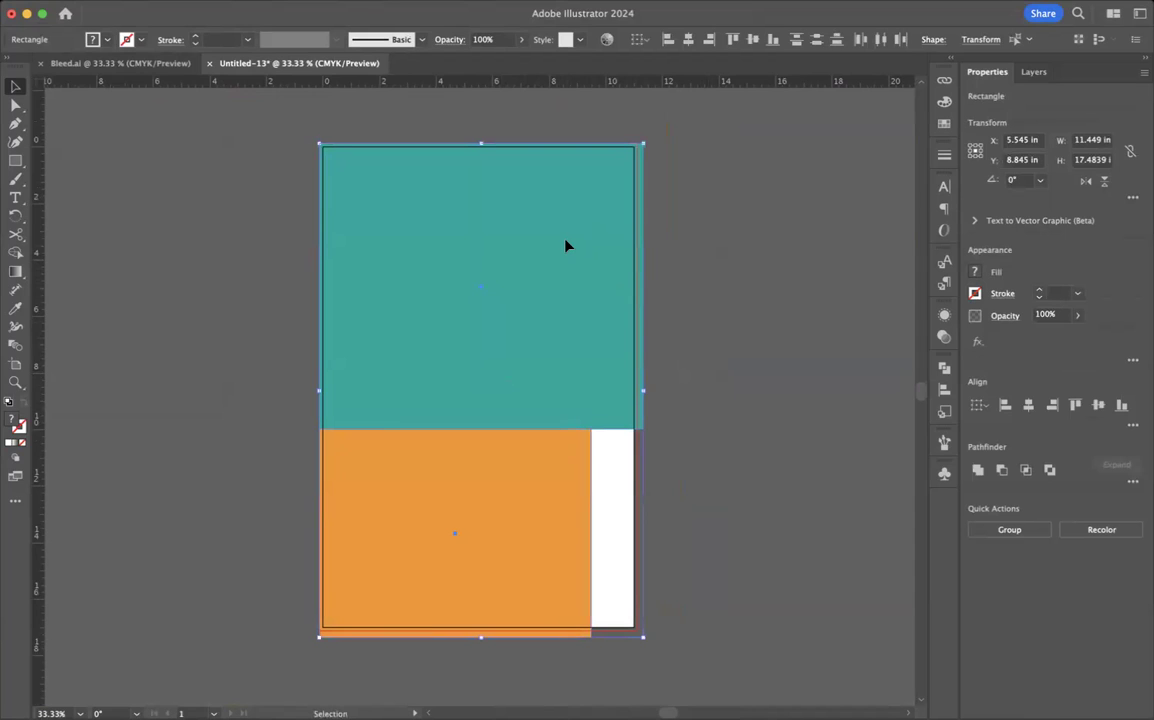
click(746, 296)
Narrow the teal rectangle to 11.25 in wide and raise the orange rectangle's bottom edge
click(586, 286)
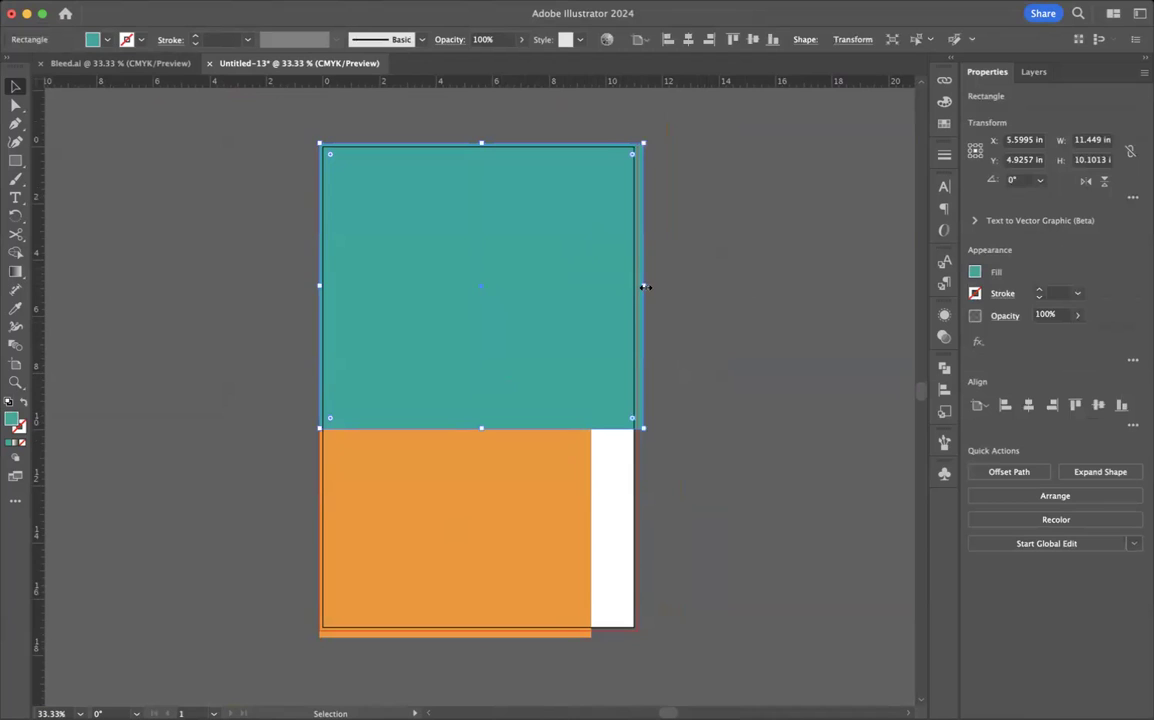
drag(644, 288, 638, 285)
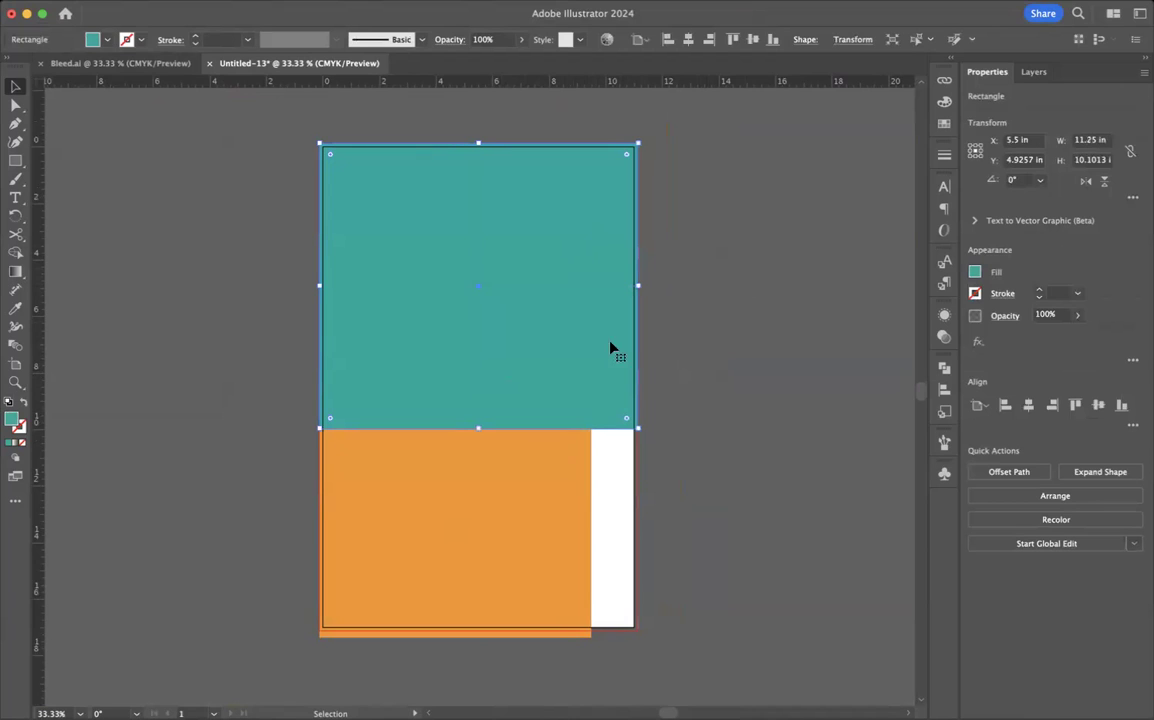
click(484, 628)
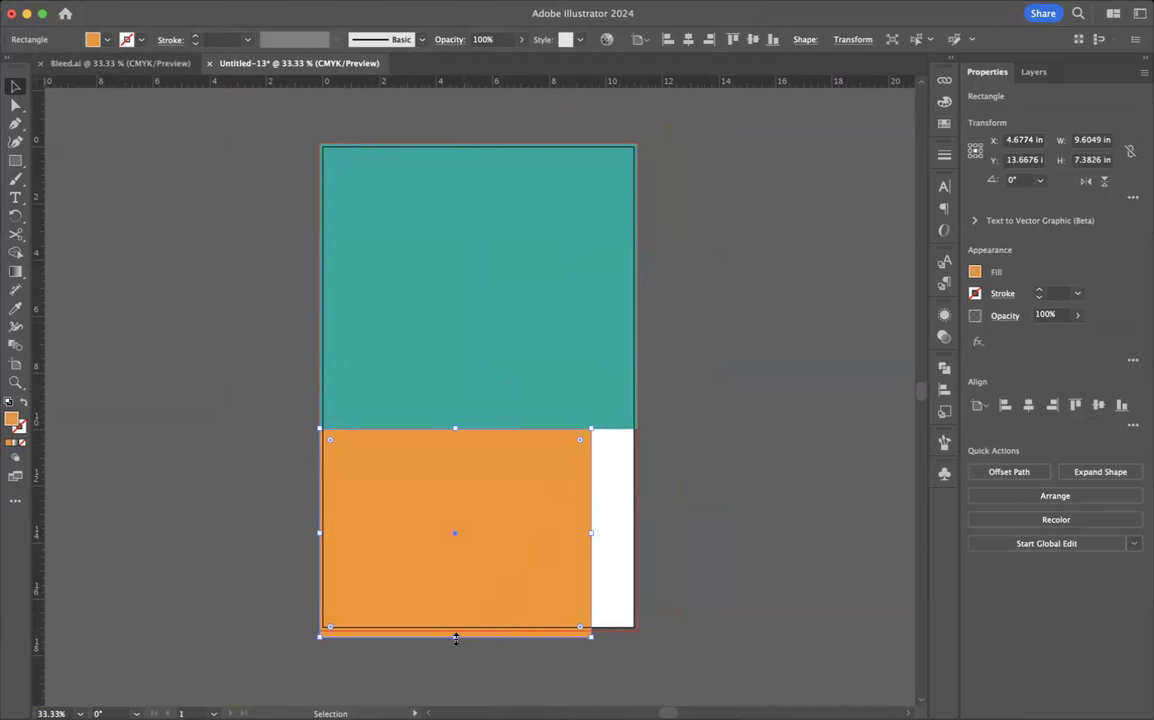
drag(455, 638, 455, 630)
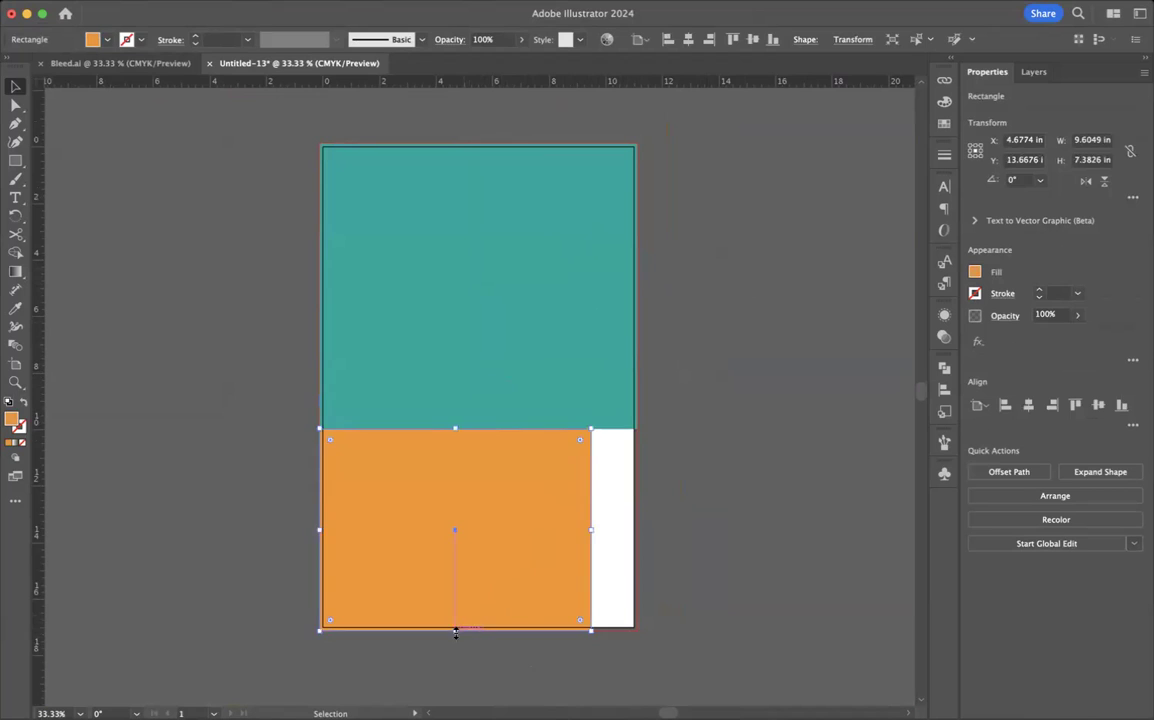
Save the new layout to the Desktop as BleedTest.ai with default Illustrator options
click(656, 544)
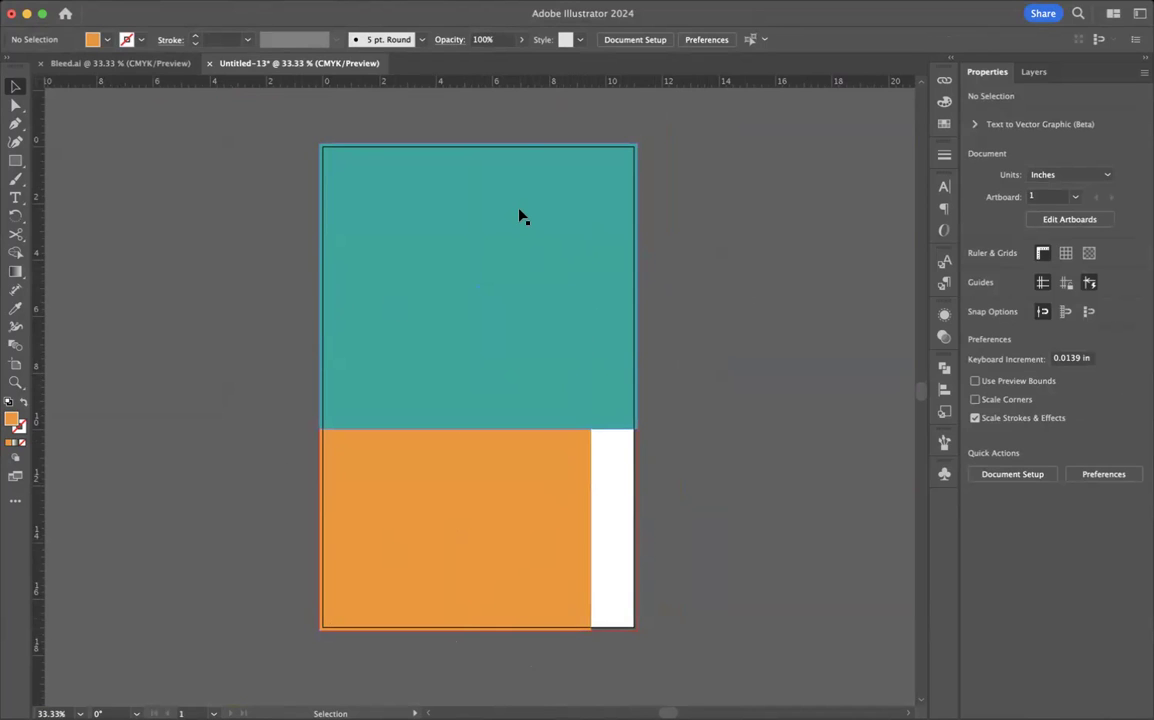
scroll(447, 166, down, 3)
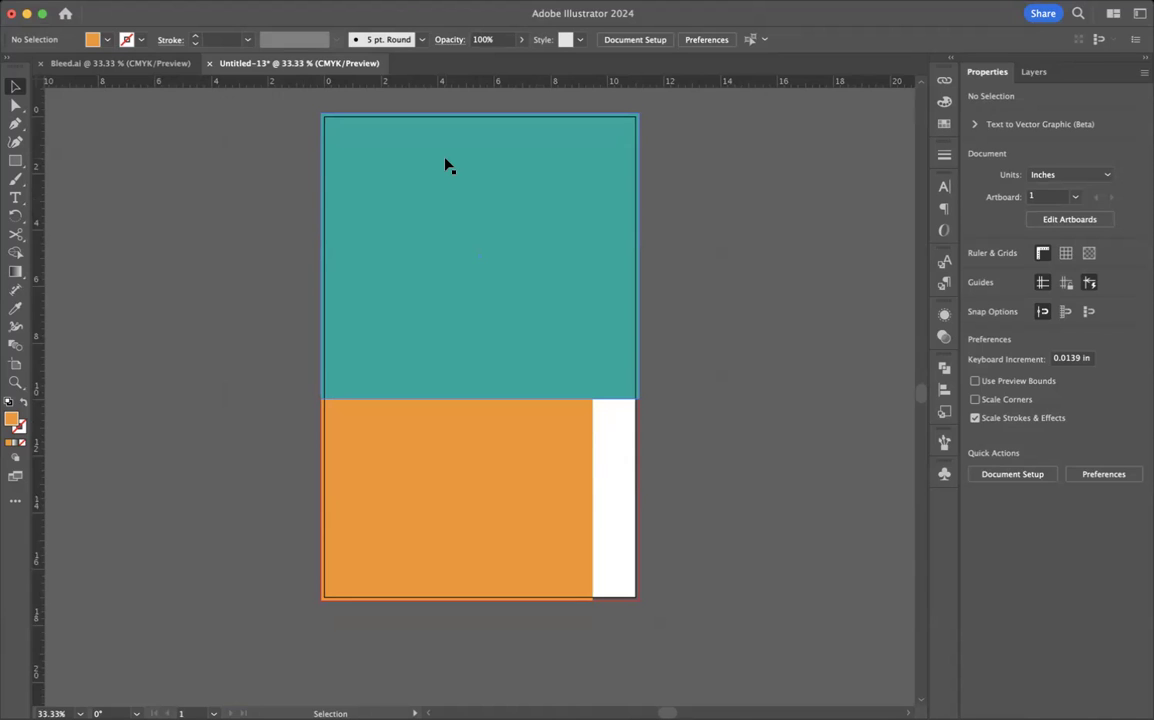
key(super+s)
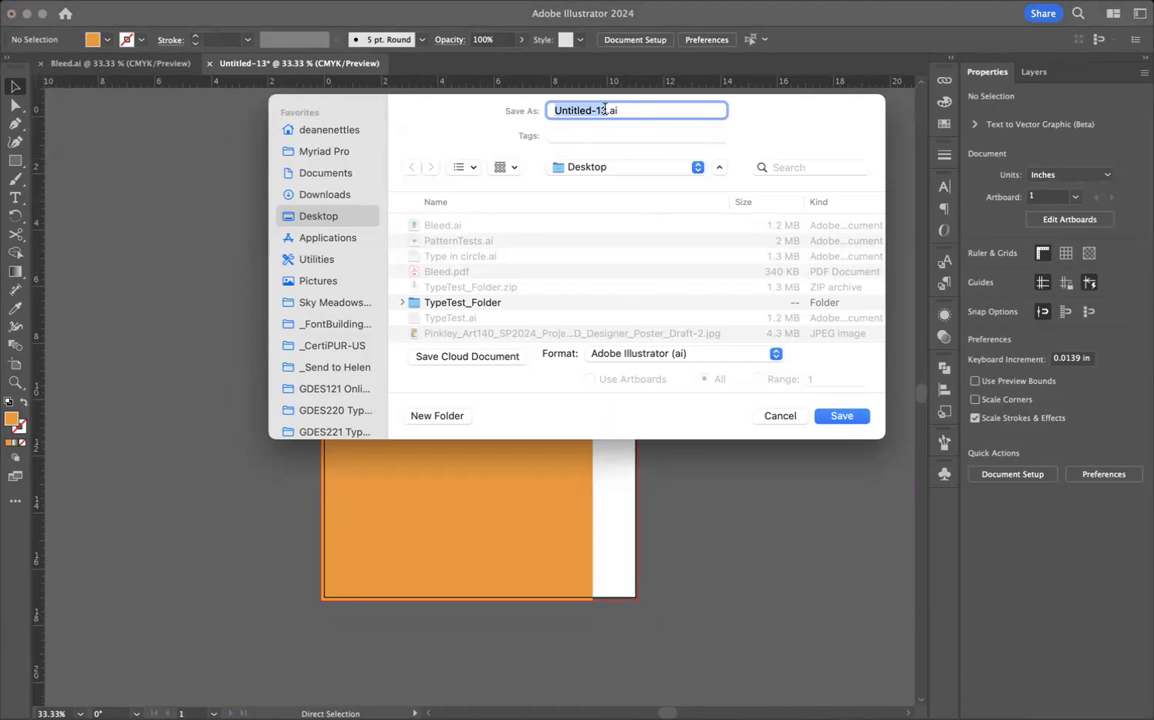
text(BleedTest)
click(832, 415)
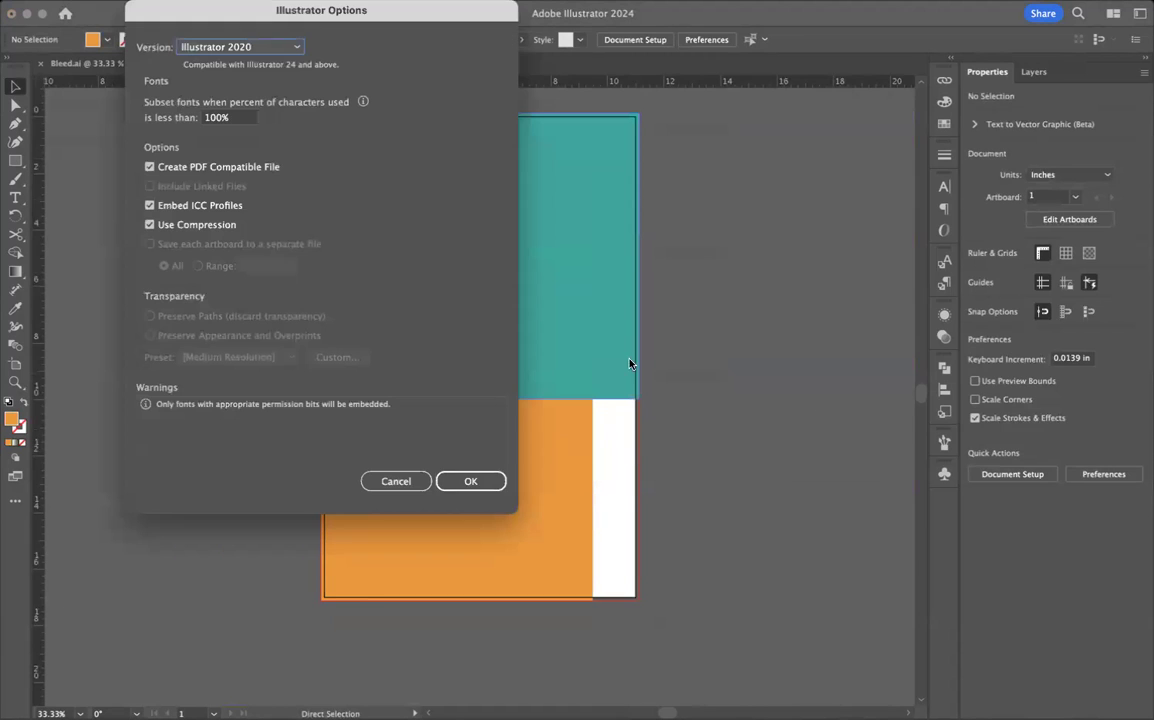
click(466, 481)
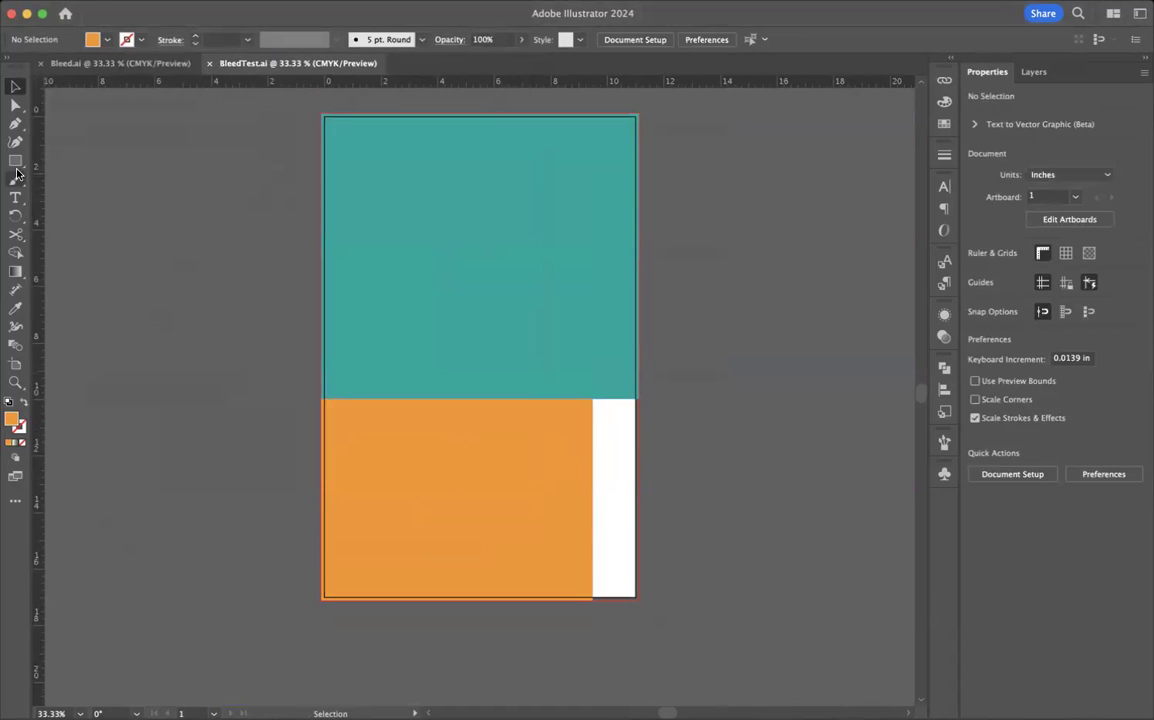
Set a 'Headline' text area atop the teal block at 120 pt, then draw a text area in the orange block
click(15, 196)
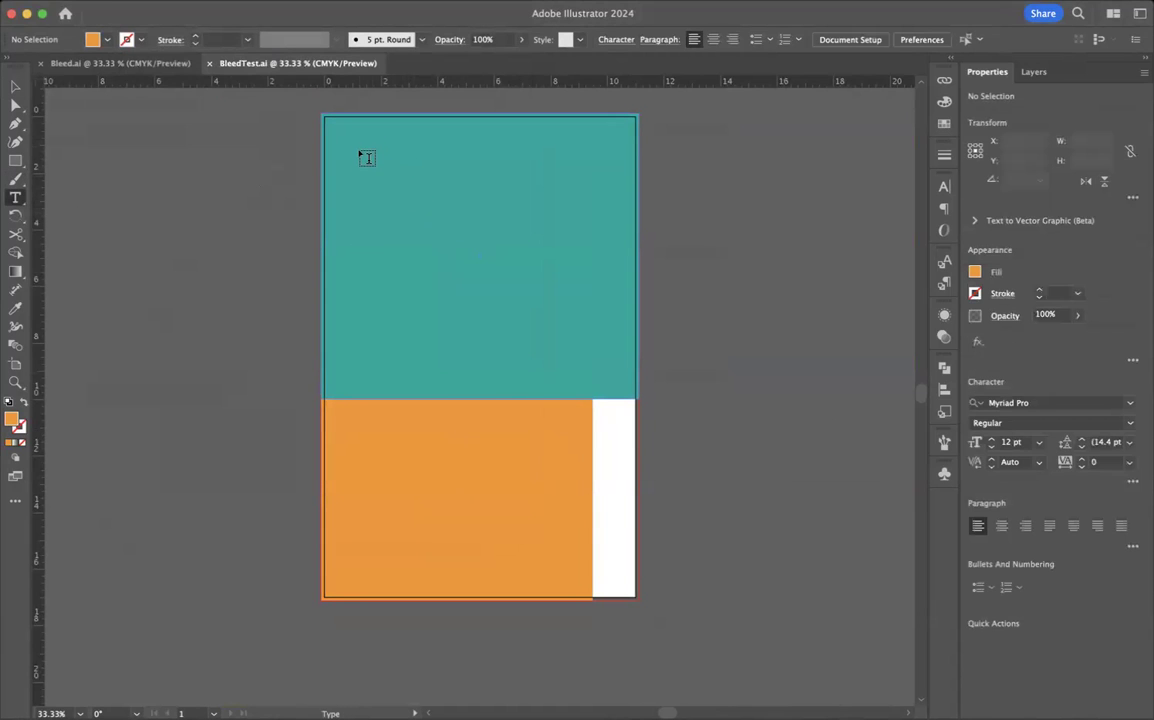
drag(360, 156, 537, 219)
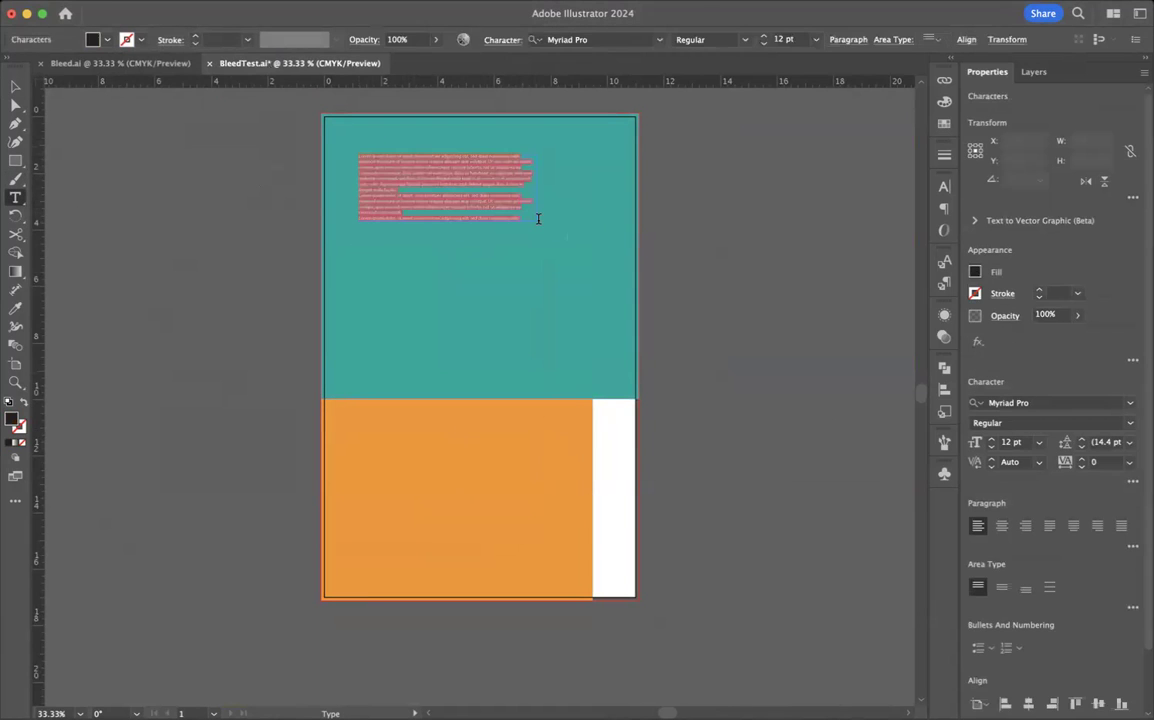
key(BackSpace)
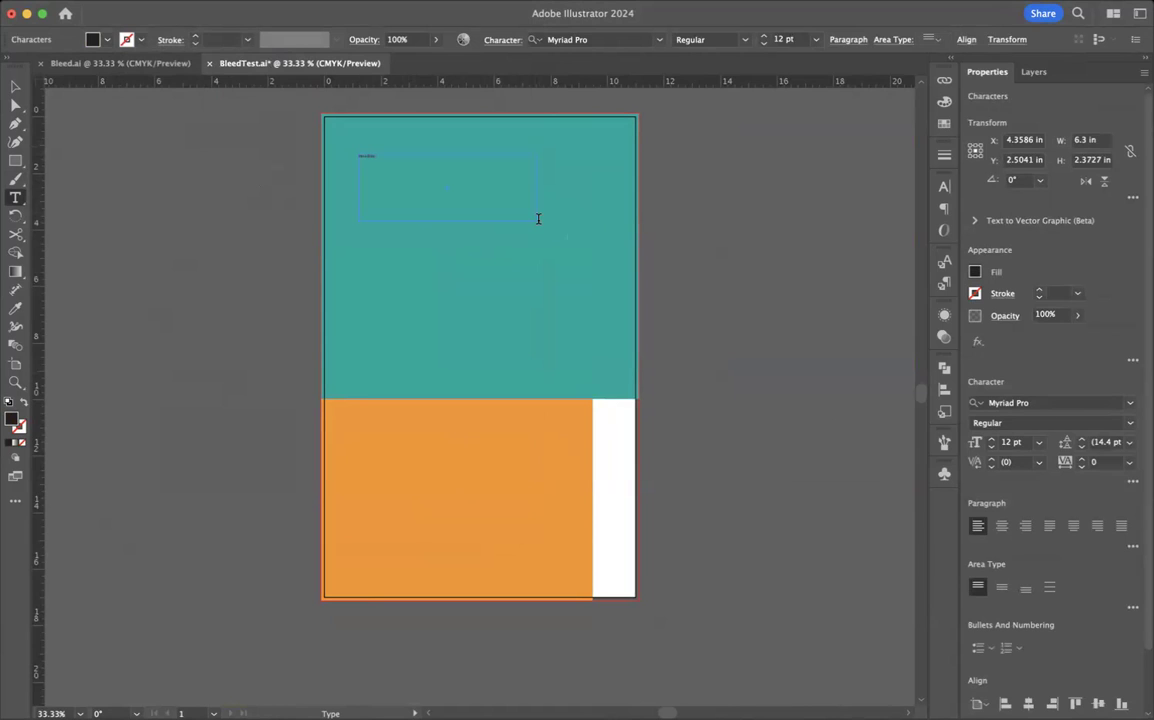
key(super+a)
click(1011, 444)
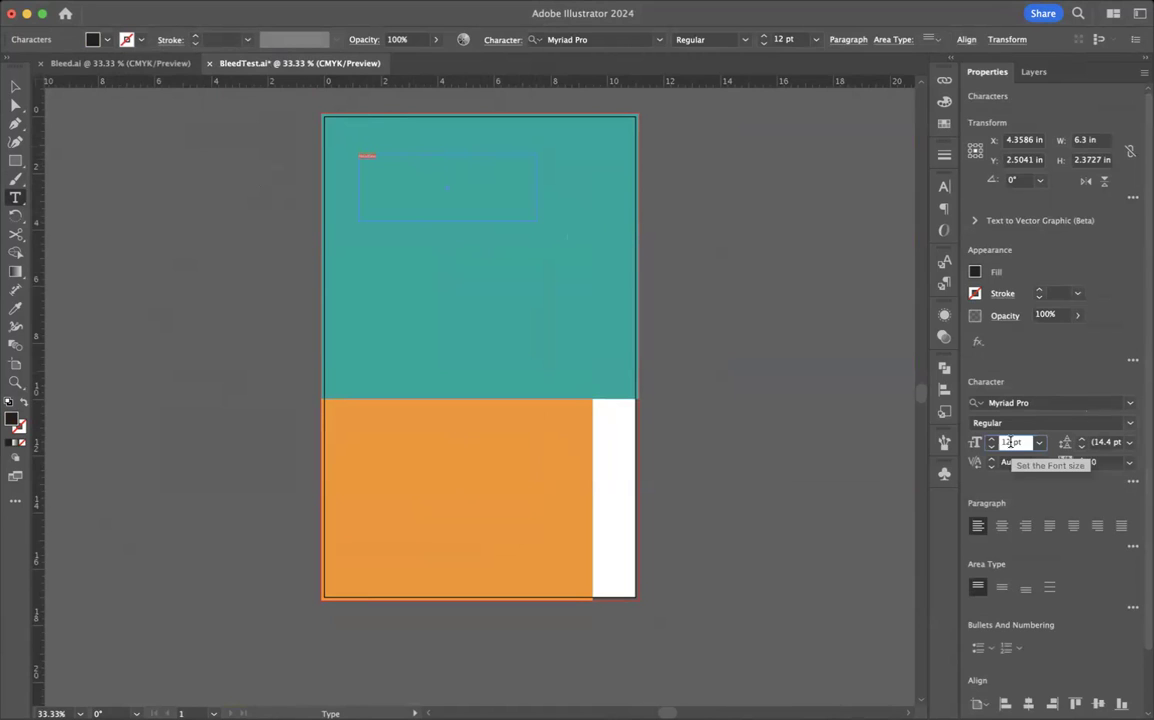
text(0)
key(Return)
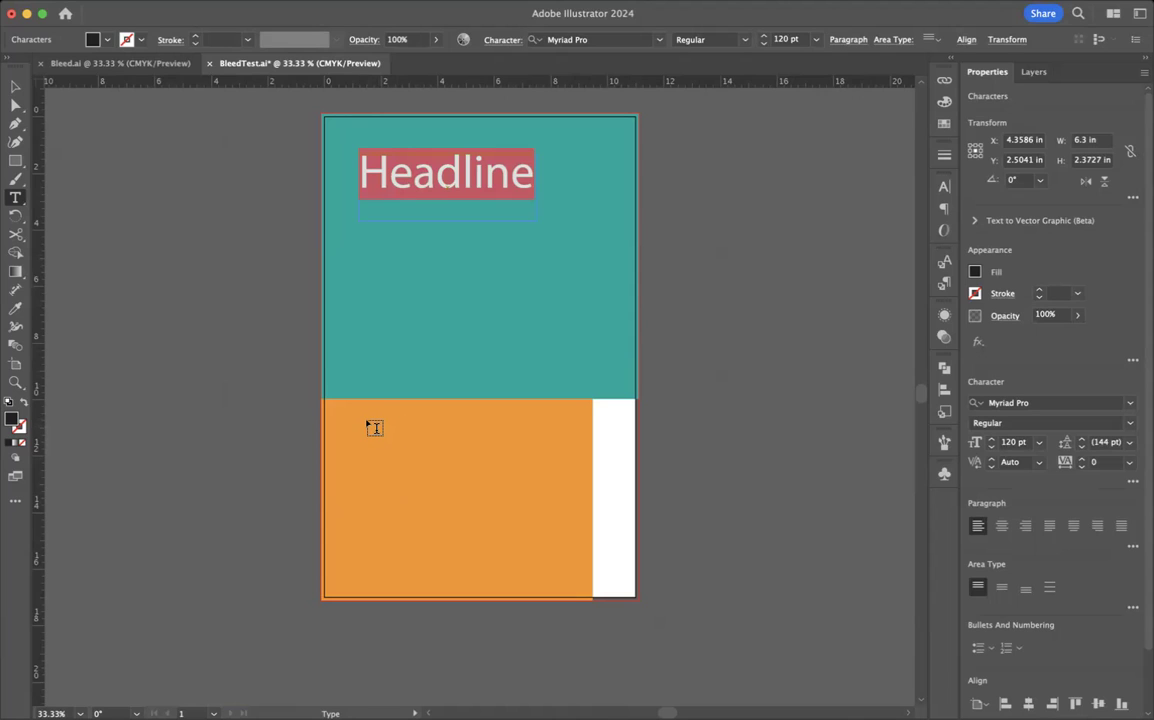
drag(367, 422, 526, 492)
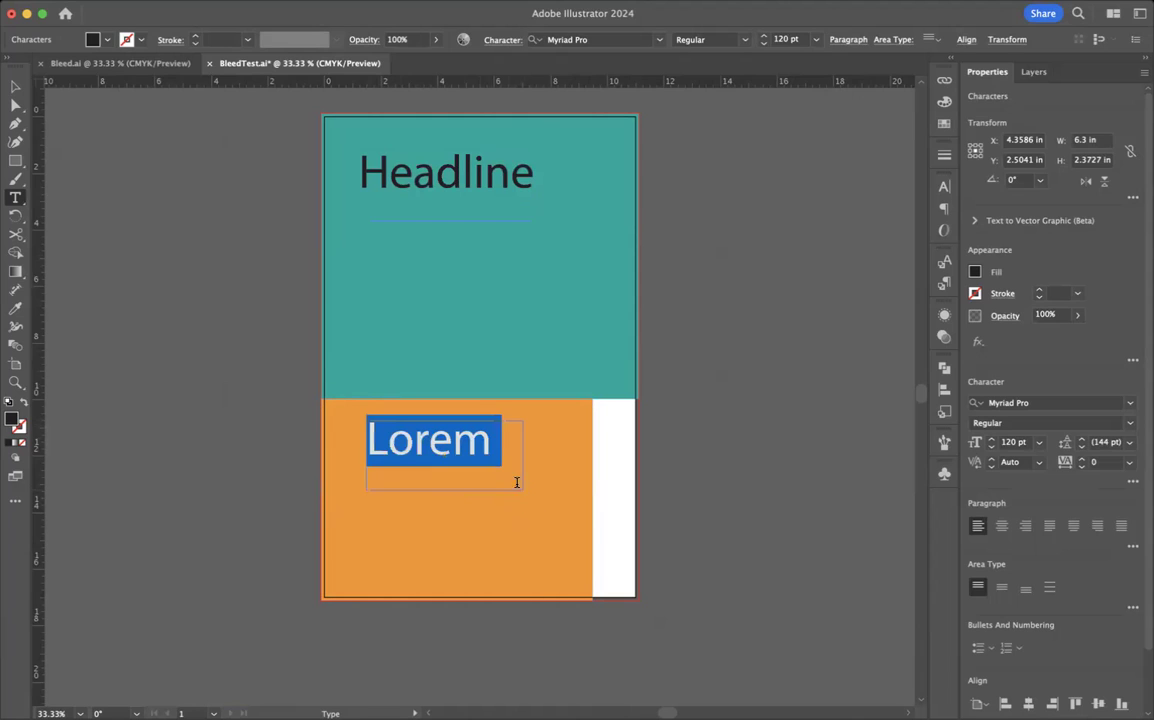
Set the Lorem text in the Humane typeface at 200 pt
click(1030, 402)
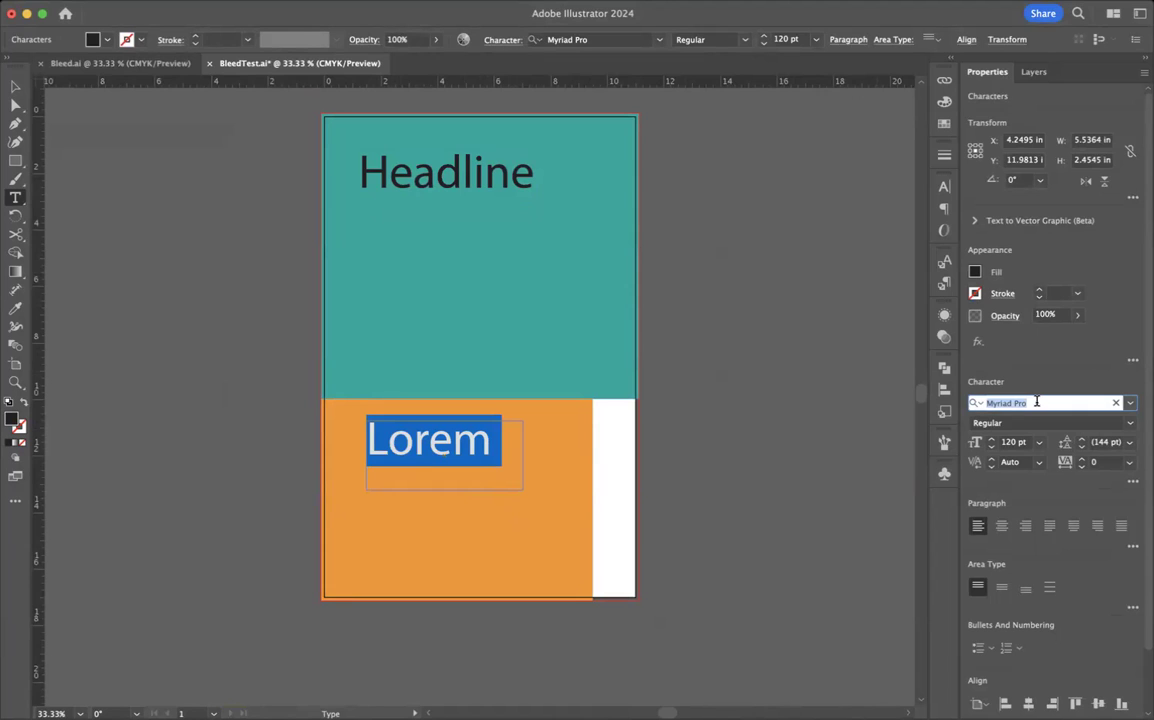
click(1130, 402)
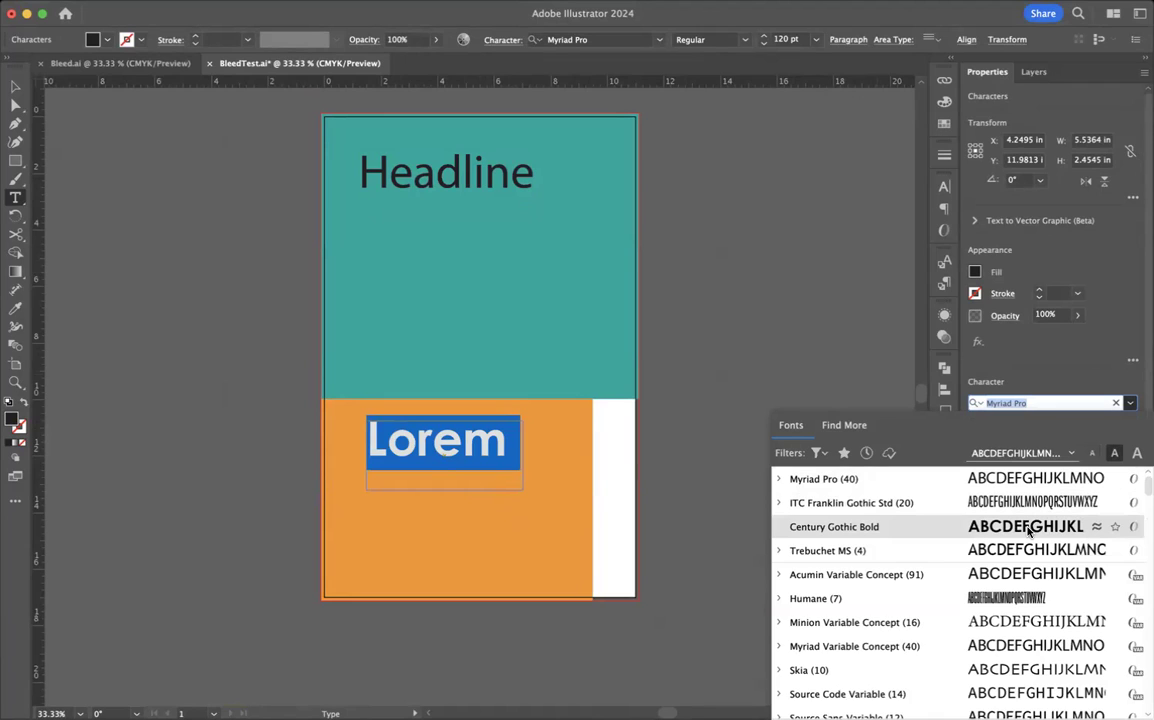
click(1004, 601)
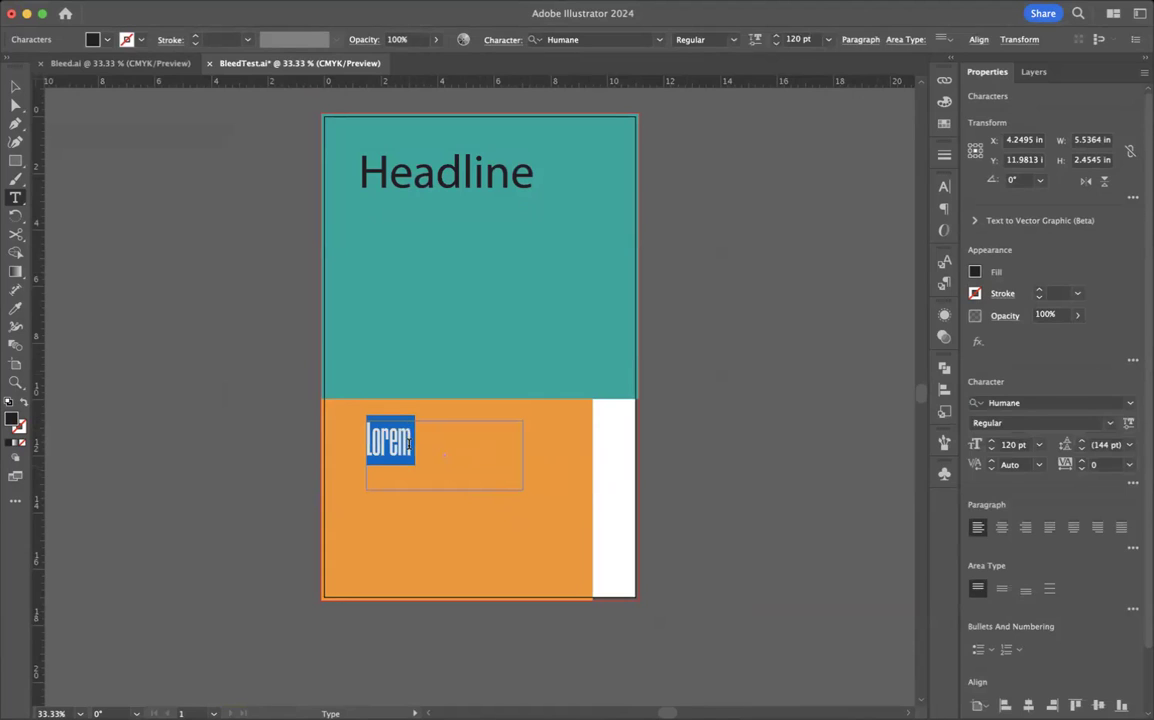
key(ctrl+shift+period)
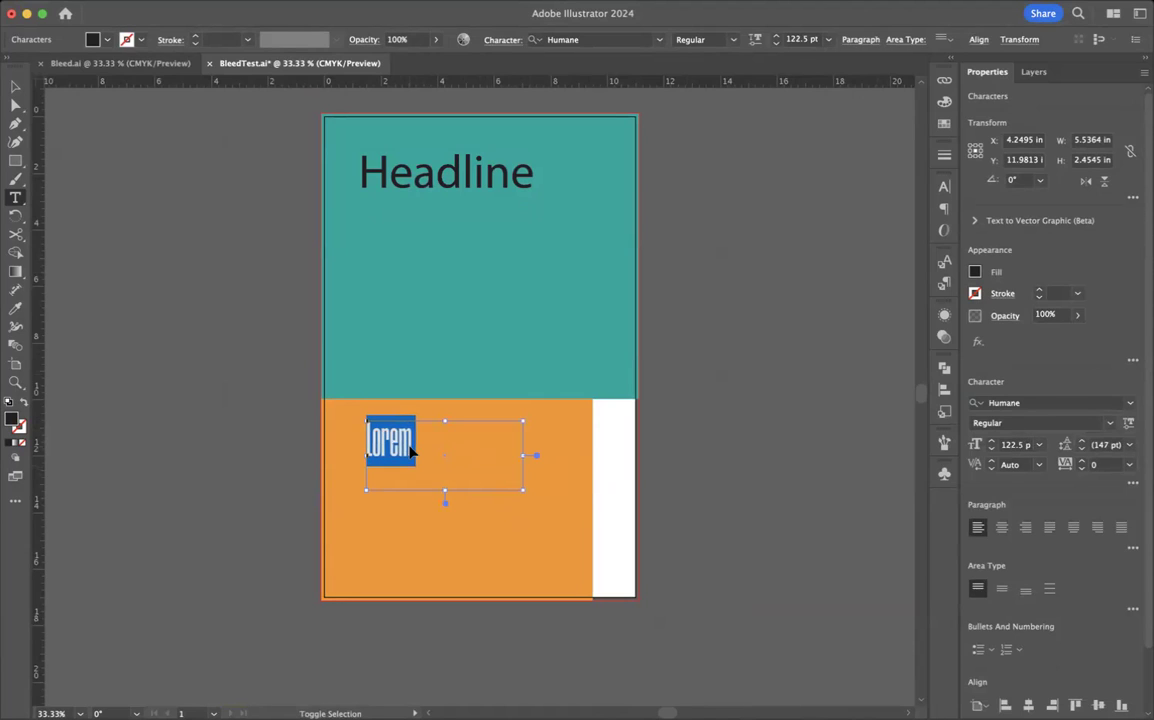
click(1021, 445)
drag(1021, 445, 969, 450)
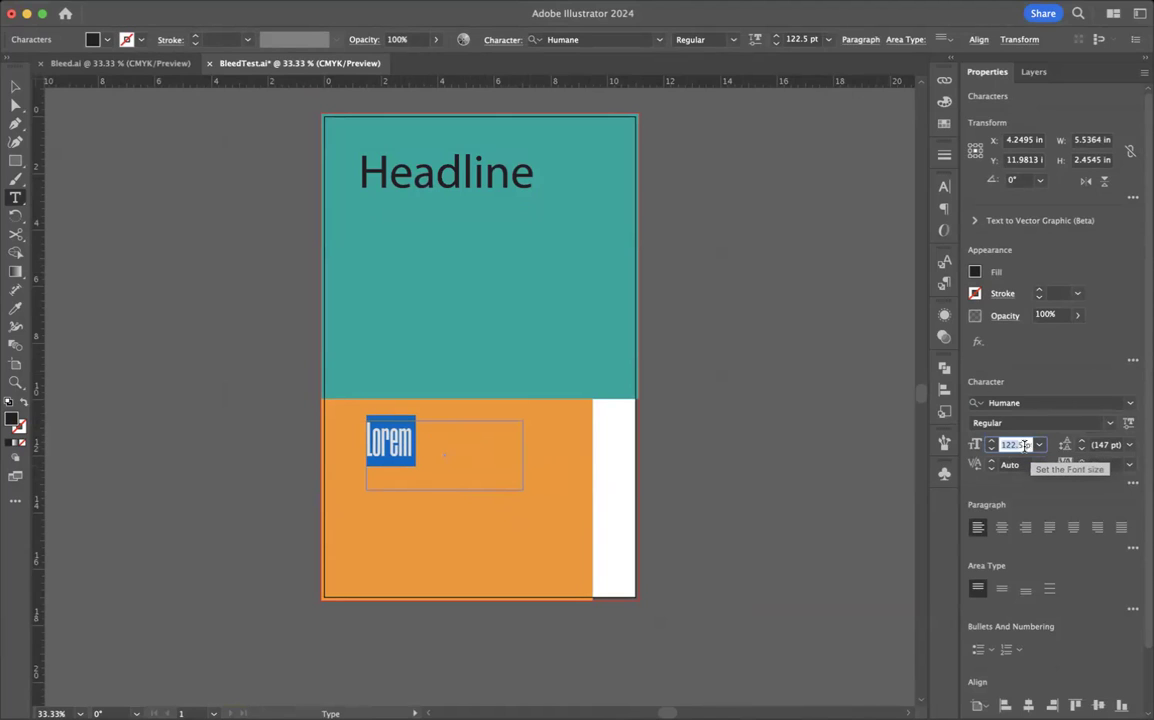
text(200)
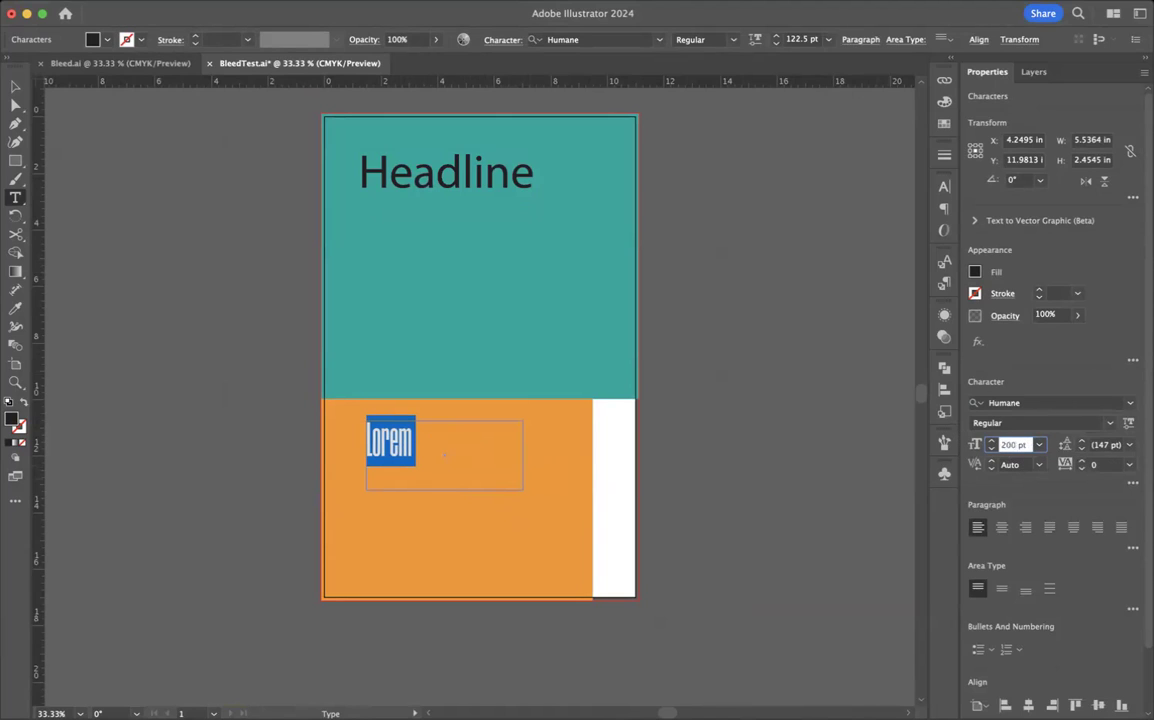
key(Return)
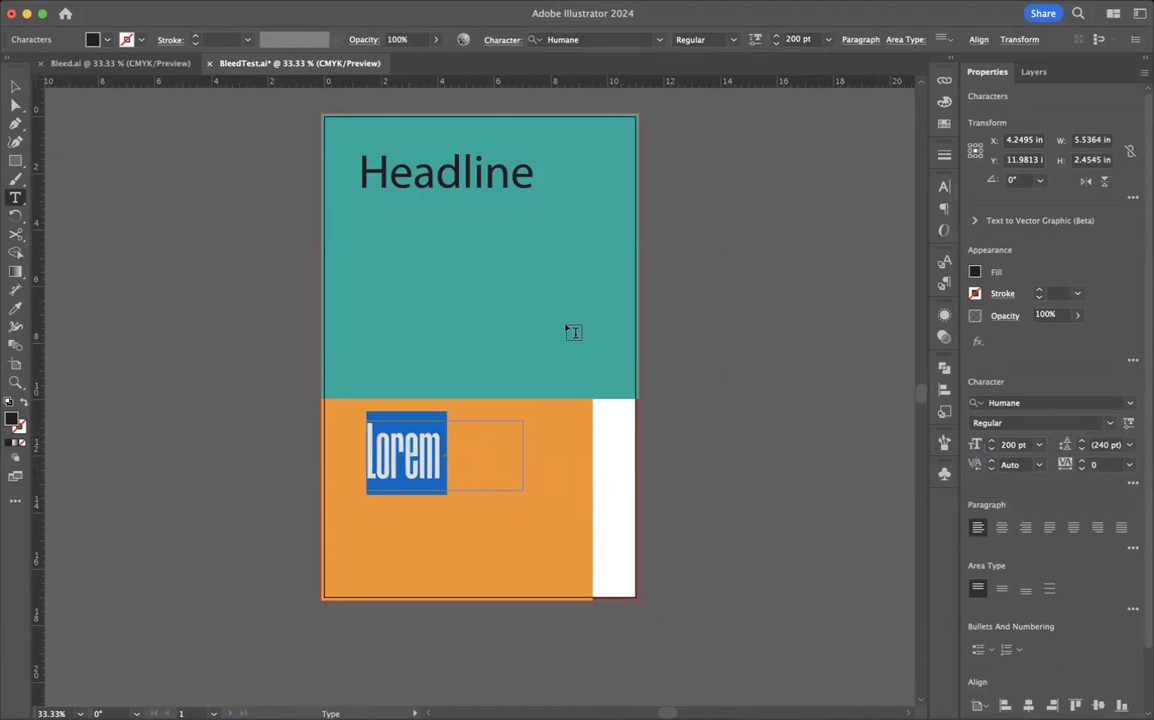
Enlarge the text frame and extend the text to 'Lorem Ipsum', then deselect it
click(15, 86)
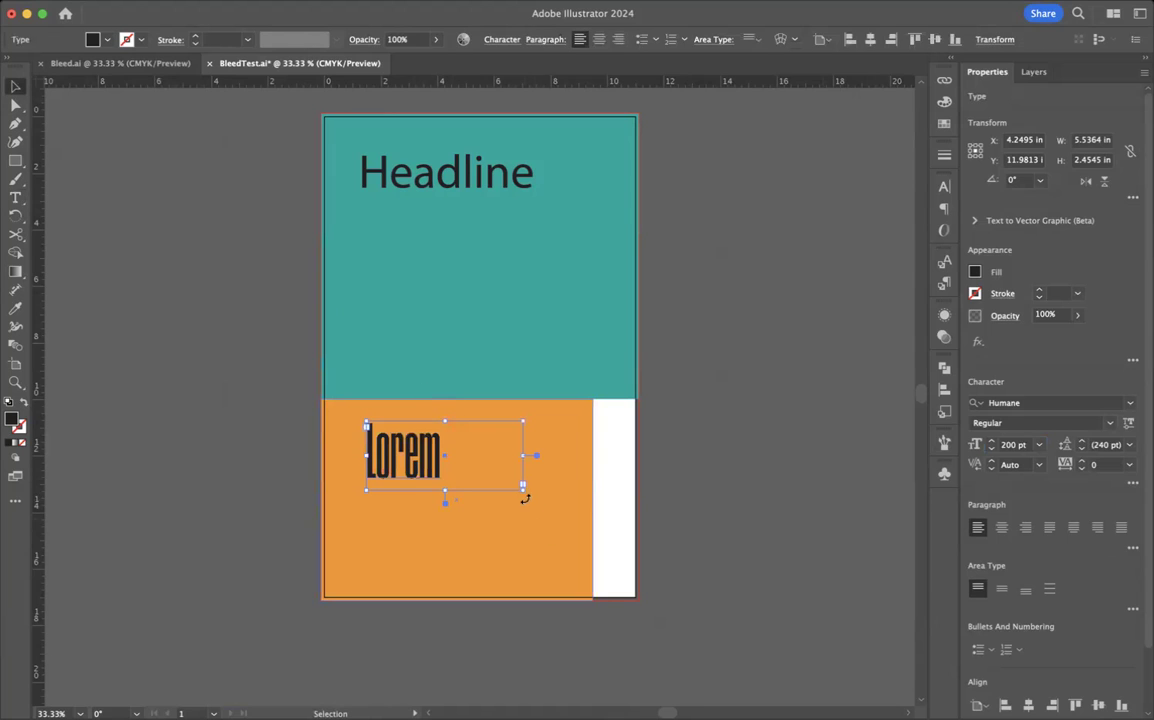
drag(523, 485, 552, 512)
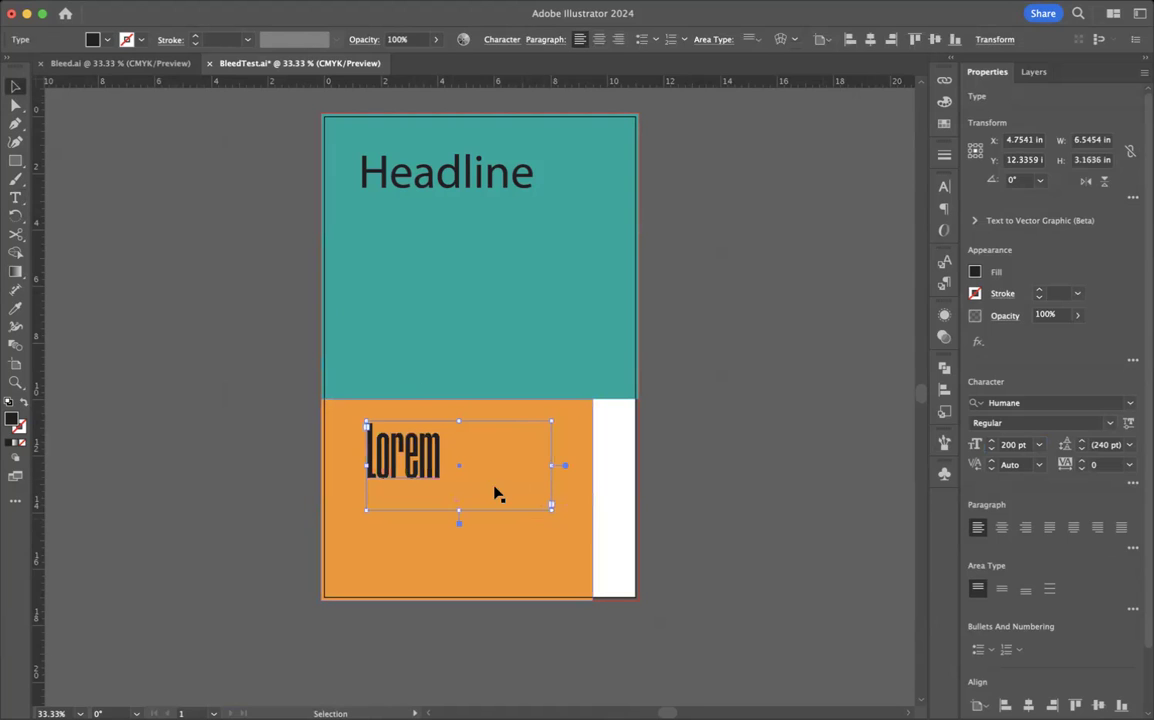
double_click(443, 462)
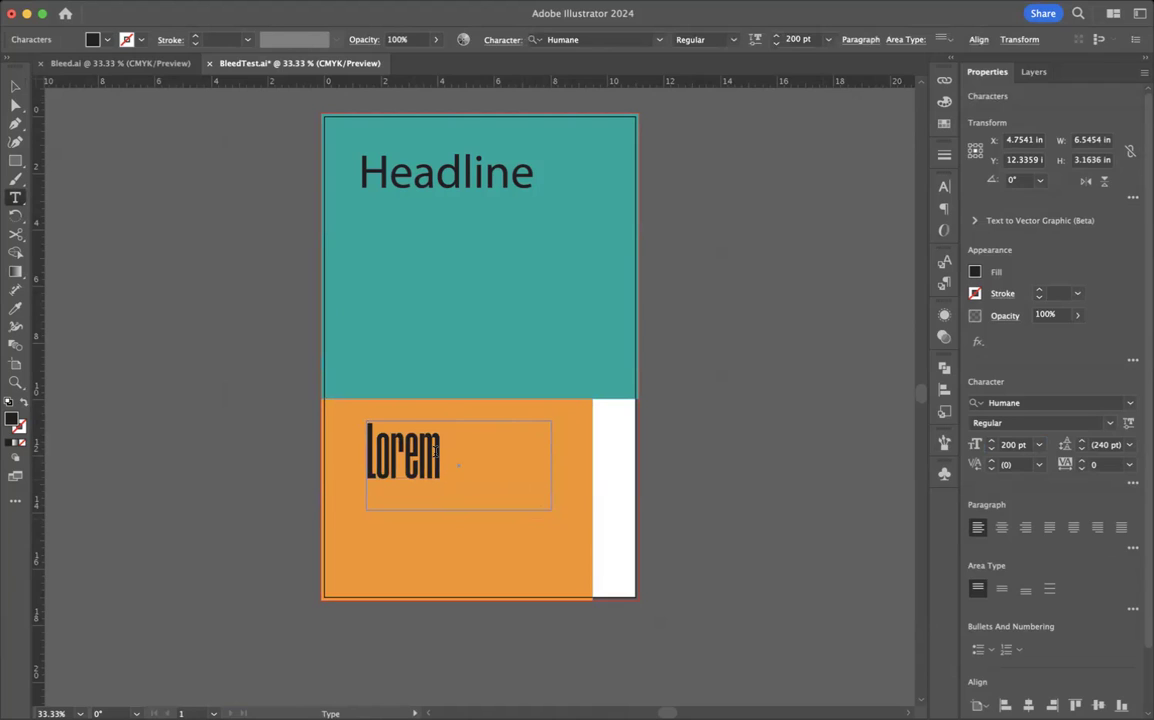
text(Ipsum)
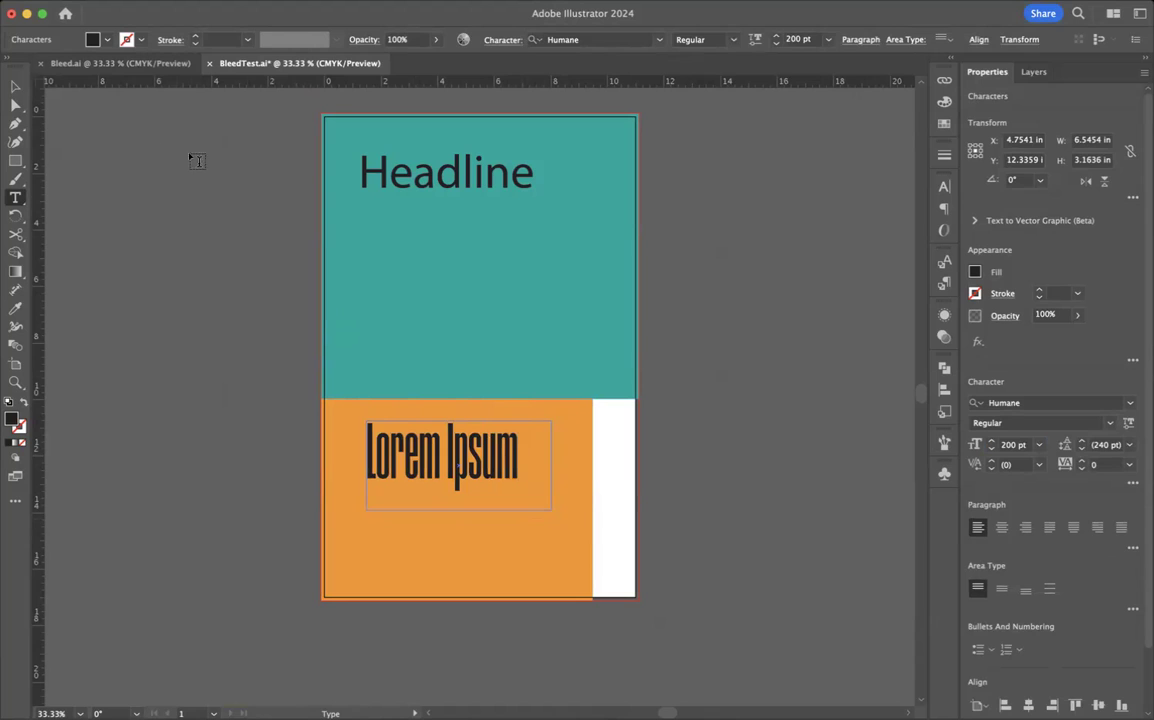
click(14, 89)
click(130, 151)
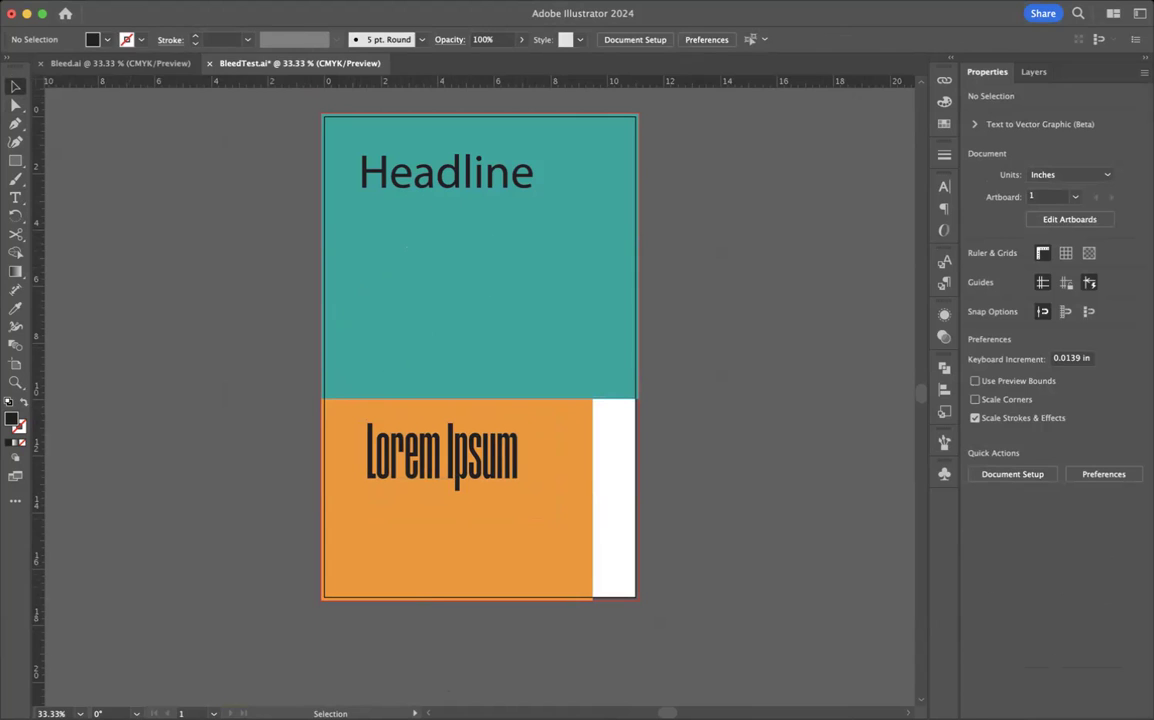
Save the Headline and Lorem Ipsum changes to BleedTest.ai without renaming it
click(118, 1)
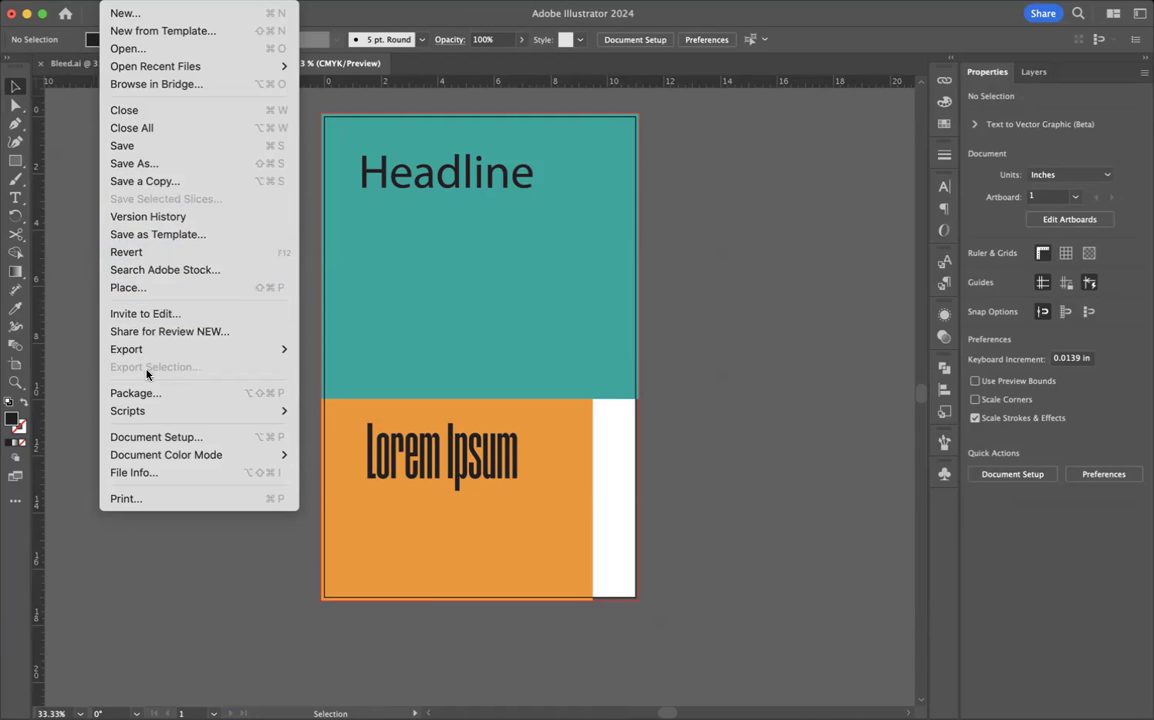
mouse_move(161, 454)
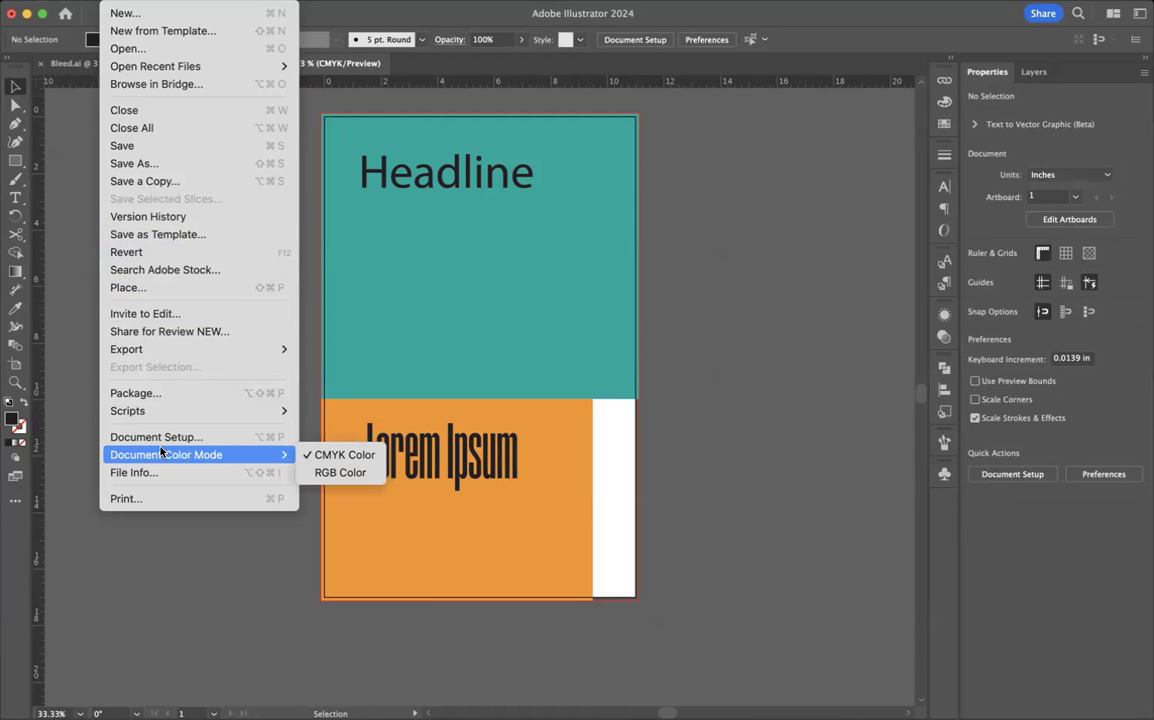
click(139, 165)
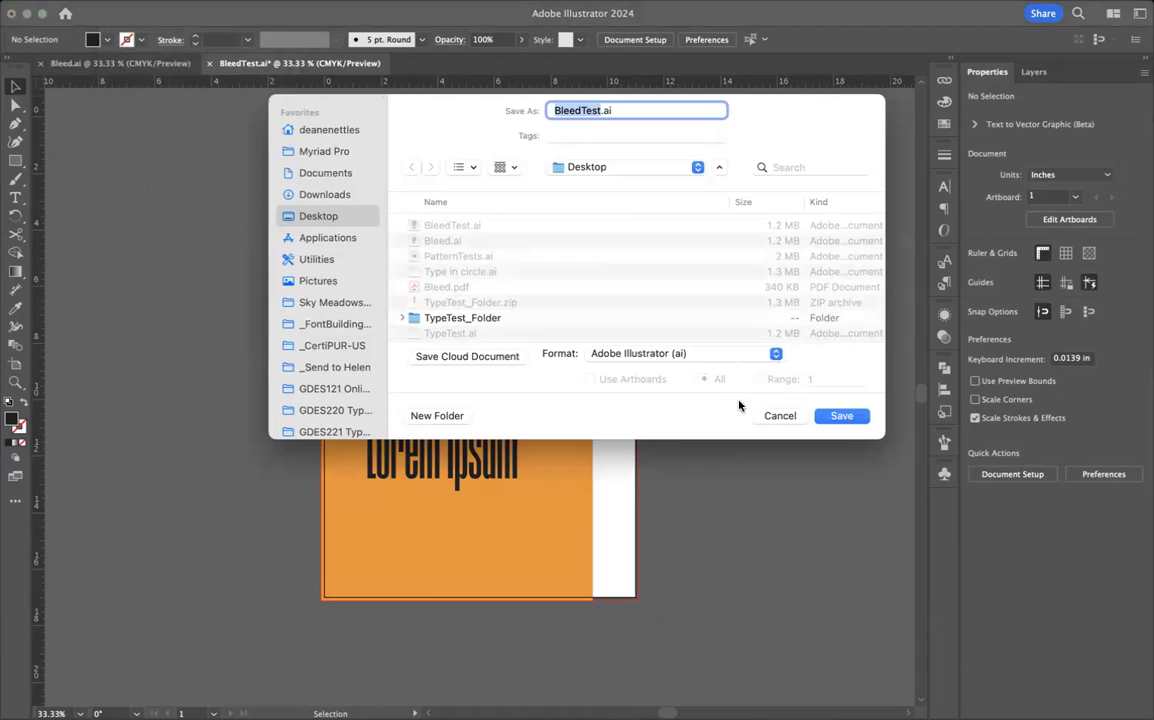
click(780, 415)
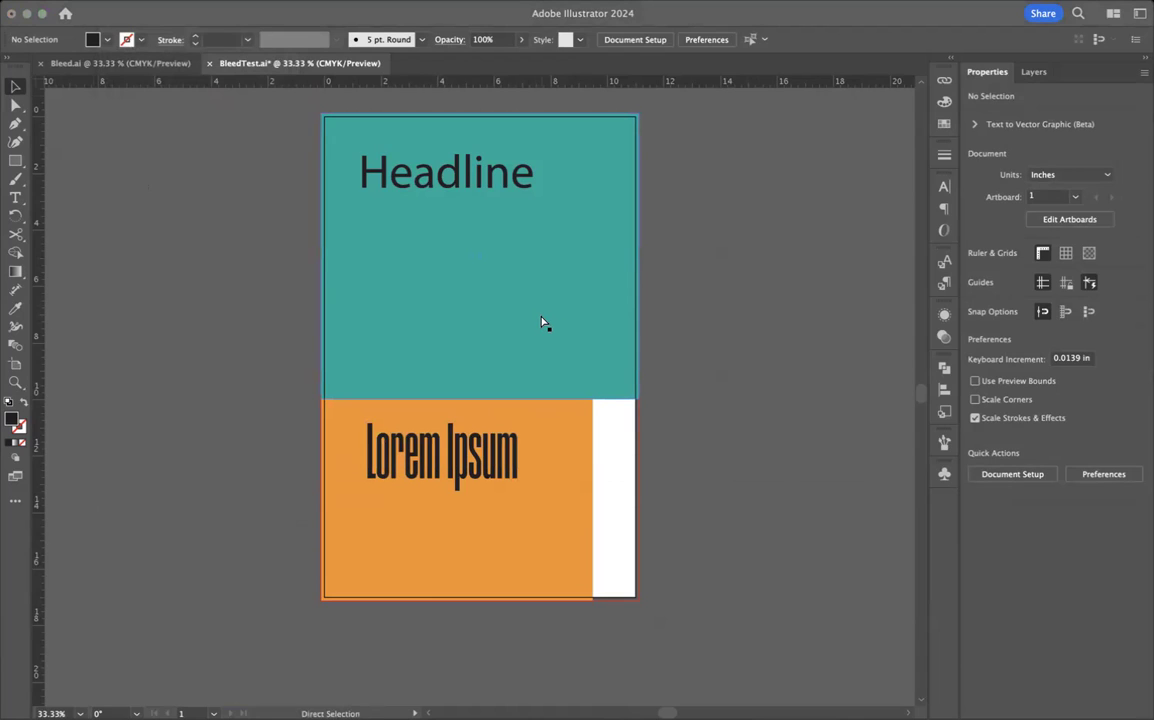
key(super+s)
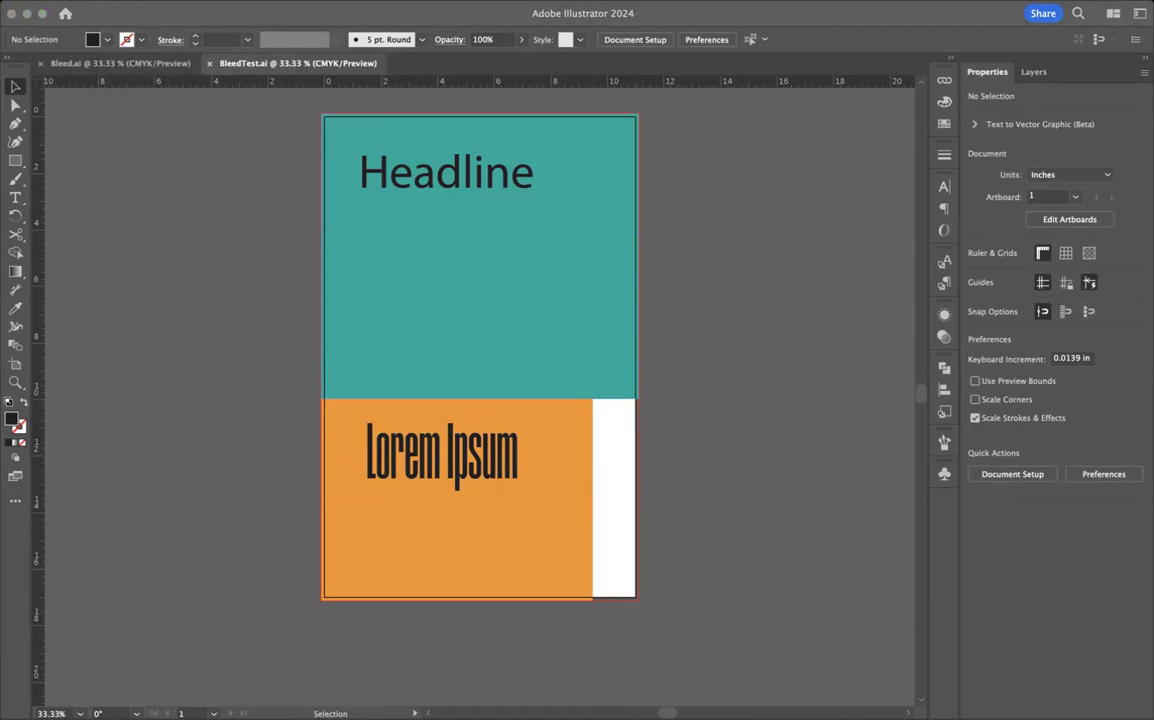
click(112, 1)
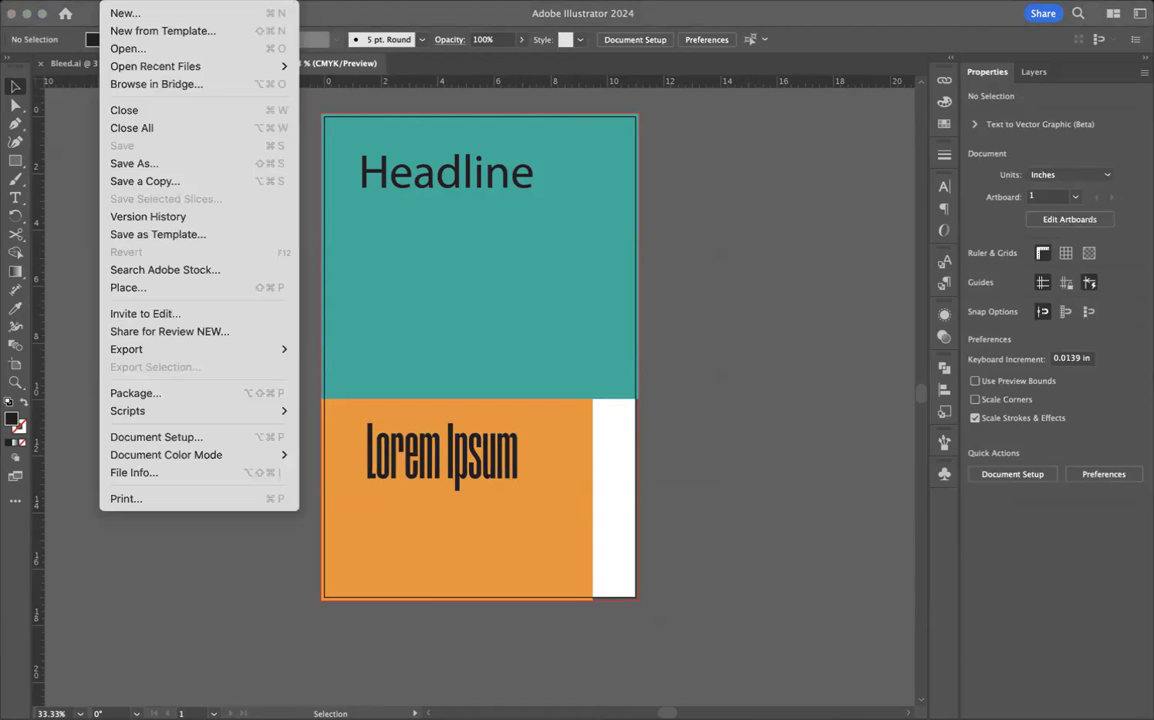
Save BleedTest to the Desktop in Adobe PDF format
click(155, 165)
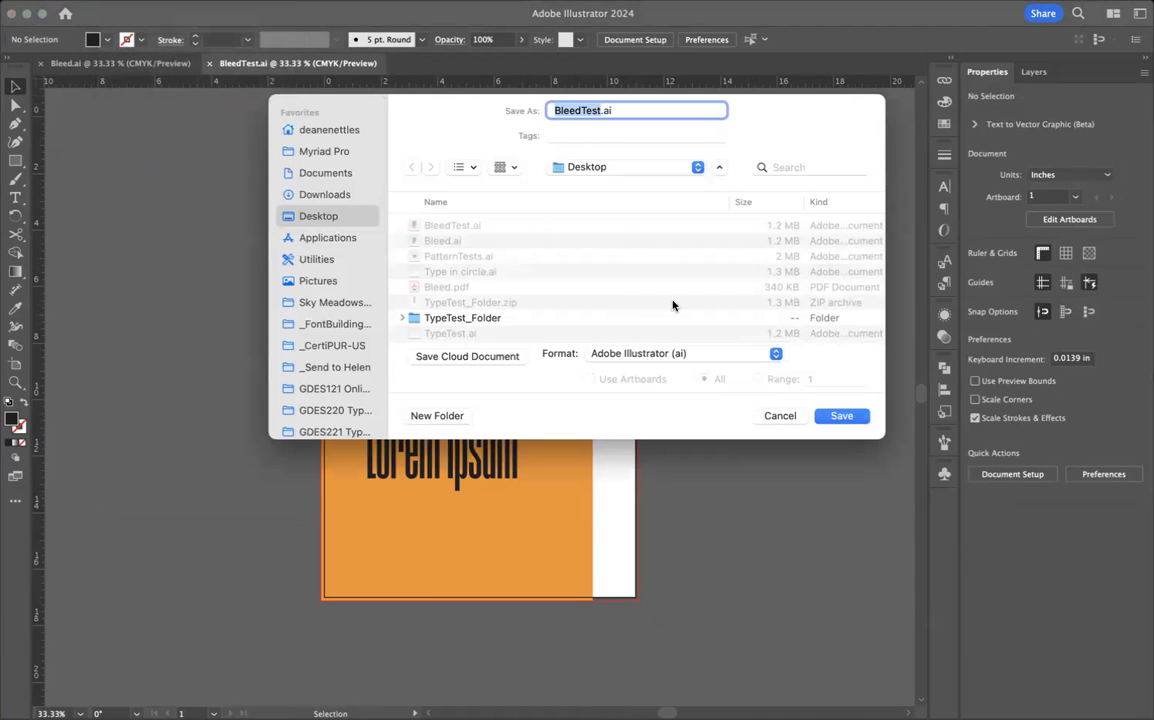
click(665, 352)
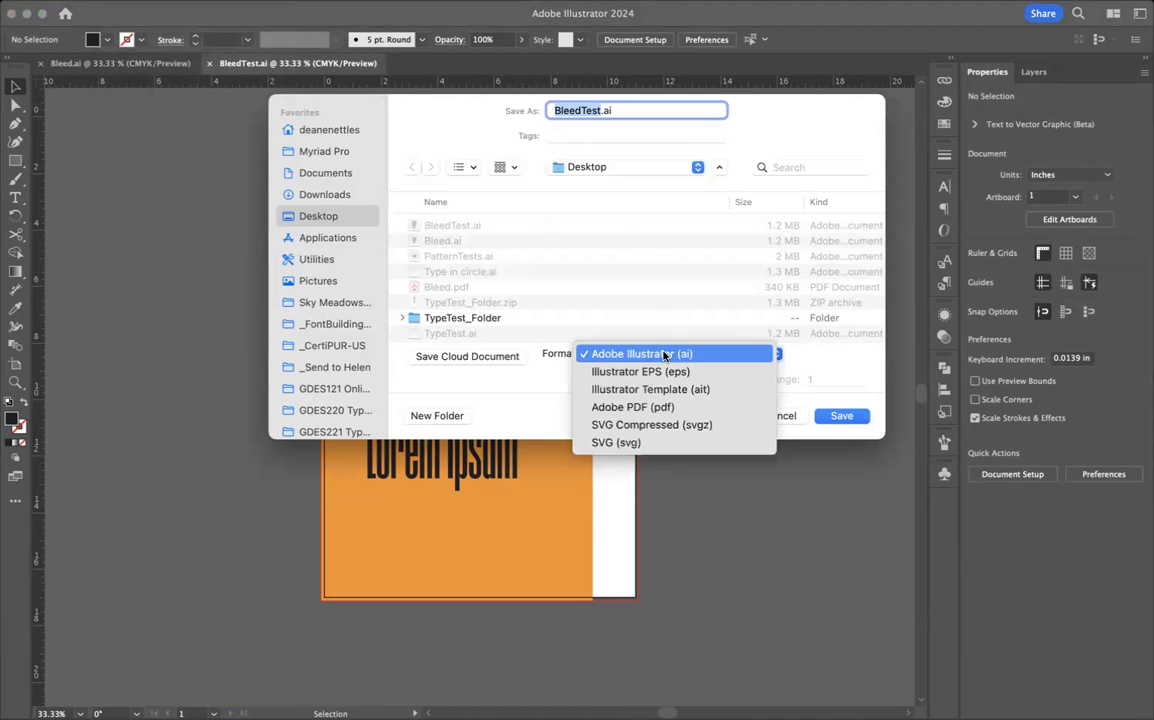
click(656, 408)
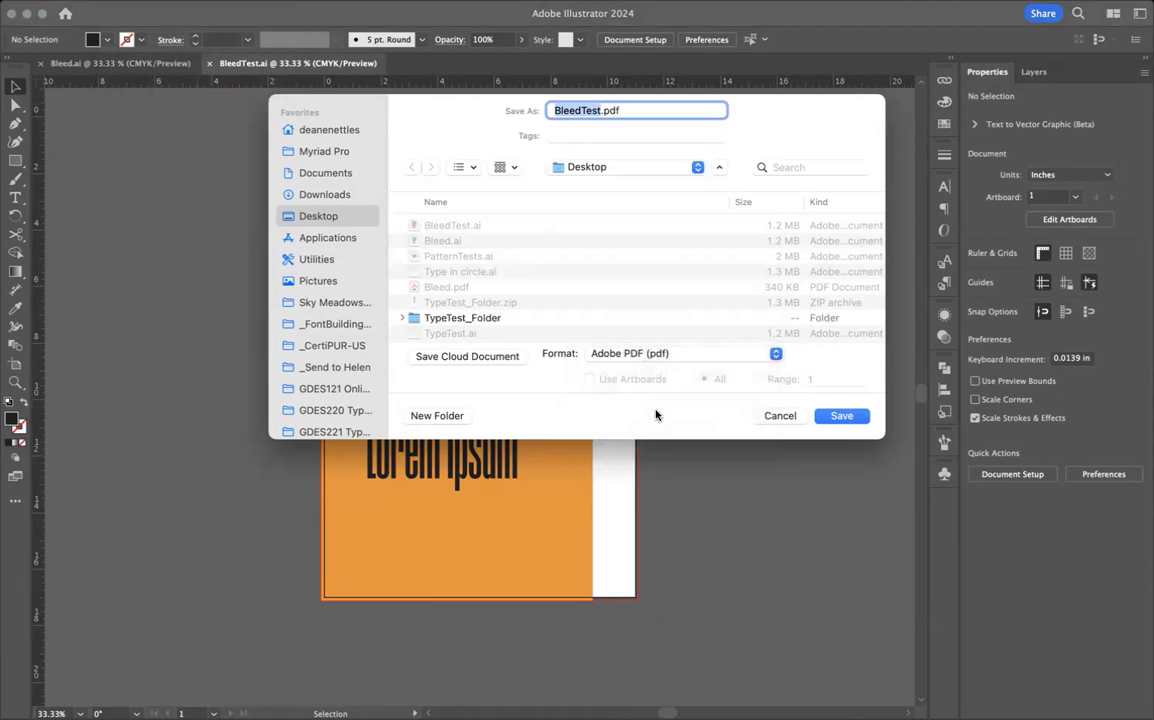
click(838, 416)
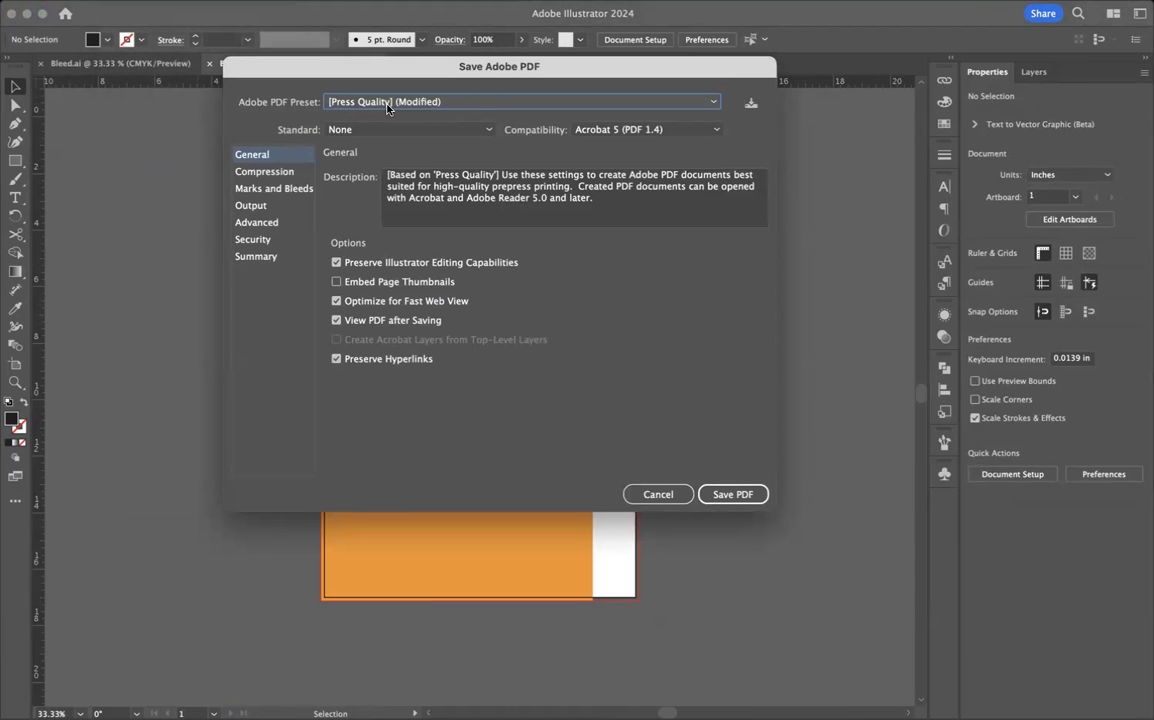
Choose the [Press Quality] preset with Trim Marks and Use Document Bleed Settings enabled
click(590, 102)
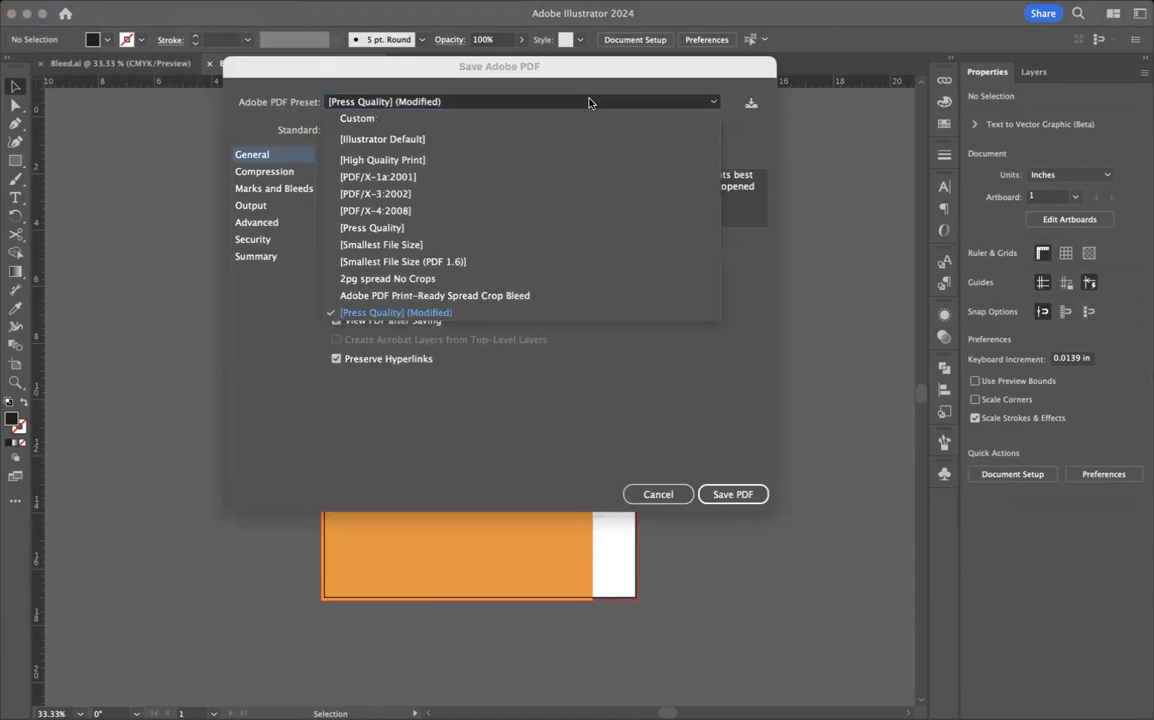
click(405, 230)
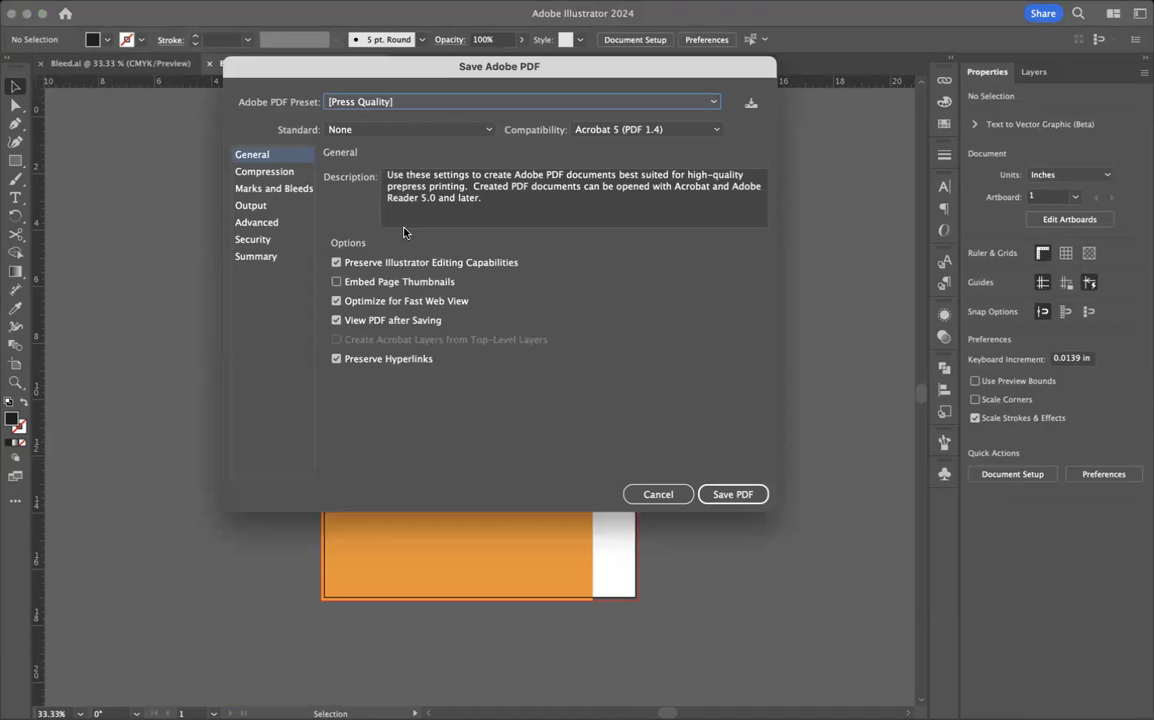
click(263, 191)
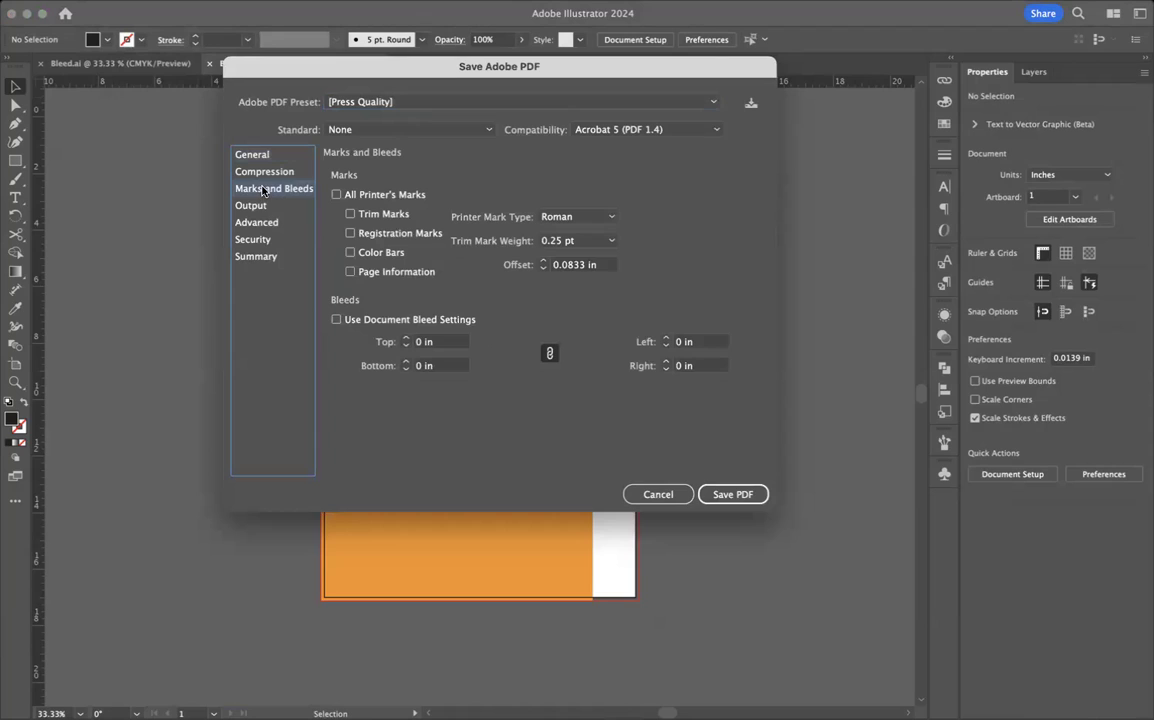
click(350, 215)
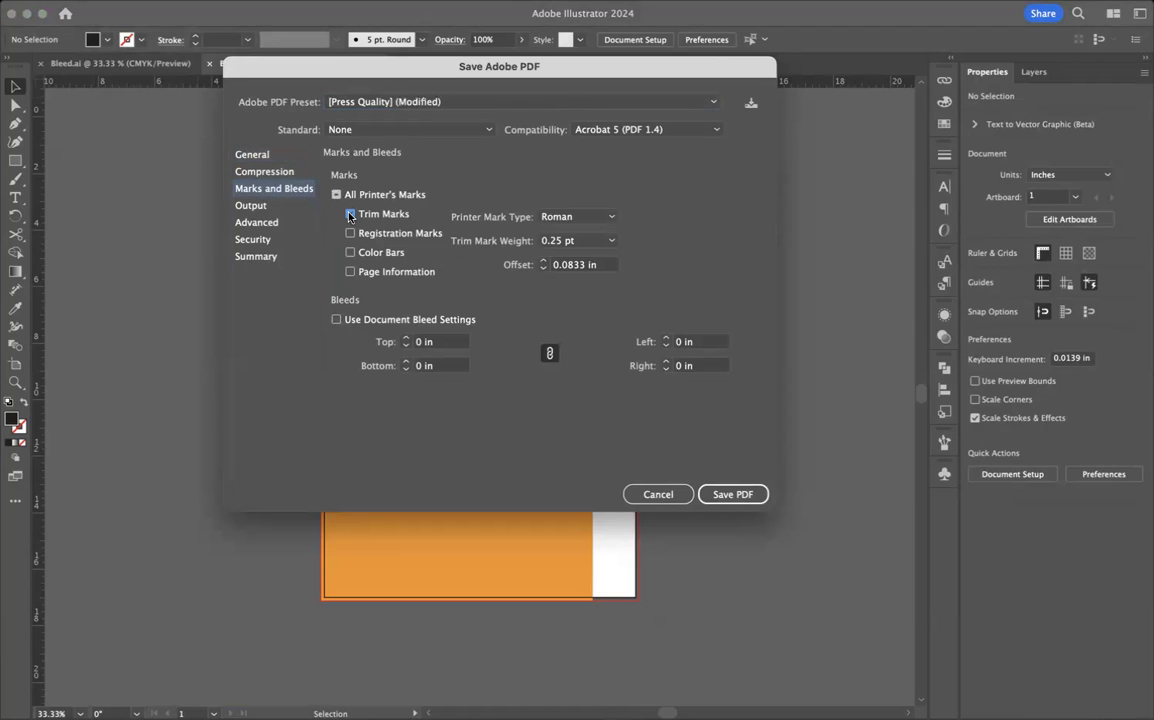
click(336, 320)
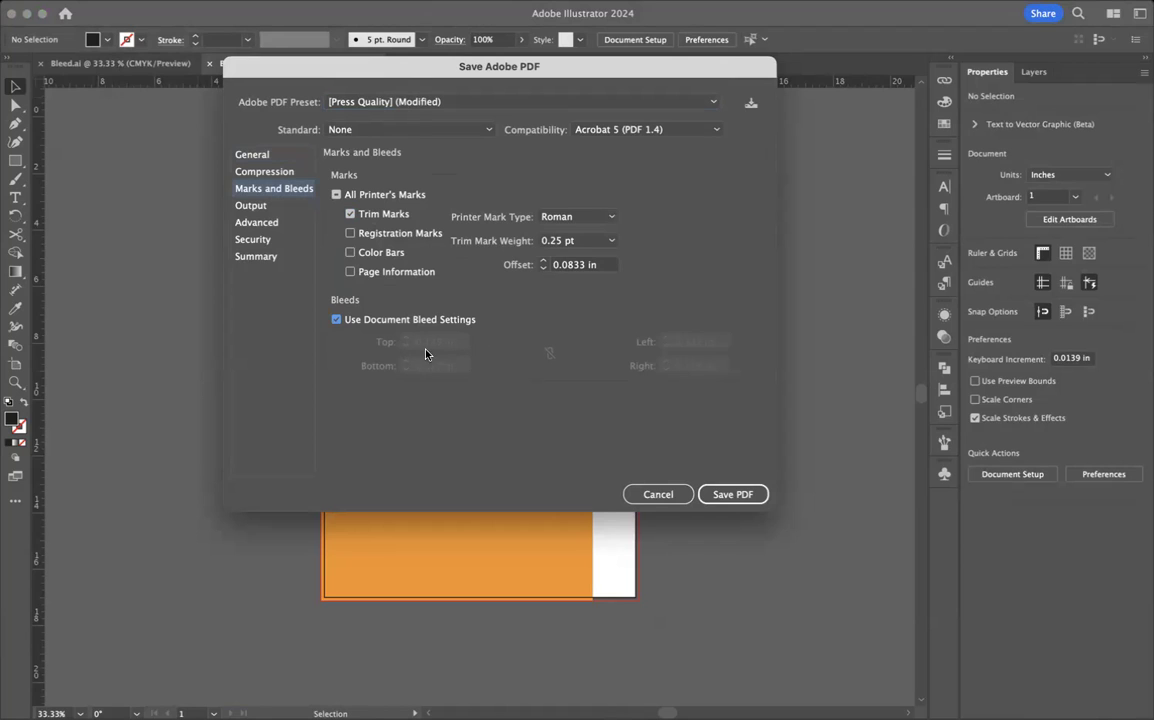
Save the PDF, zoom out in Acrobat to the full page with trim marks, and return to Illustrator
click(728, 495)
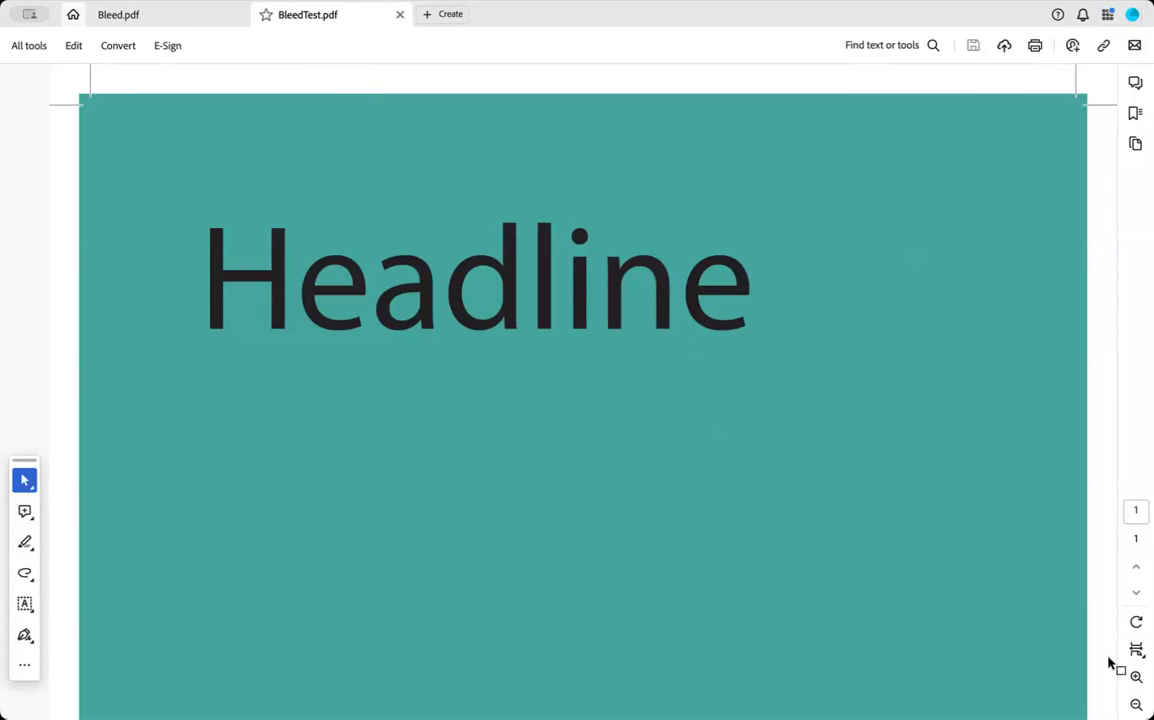
click(1136, 704)
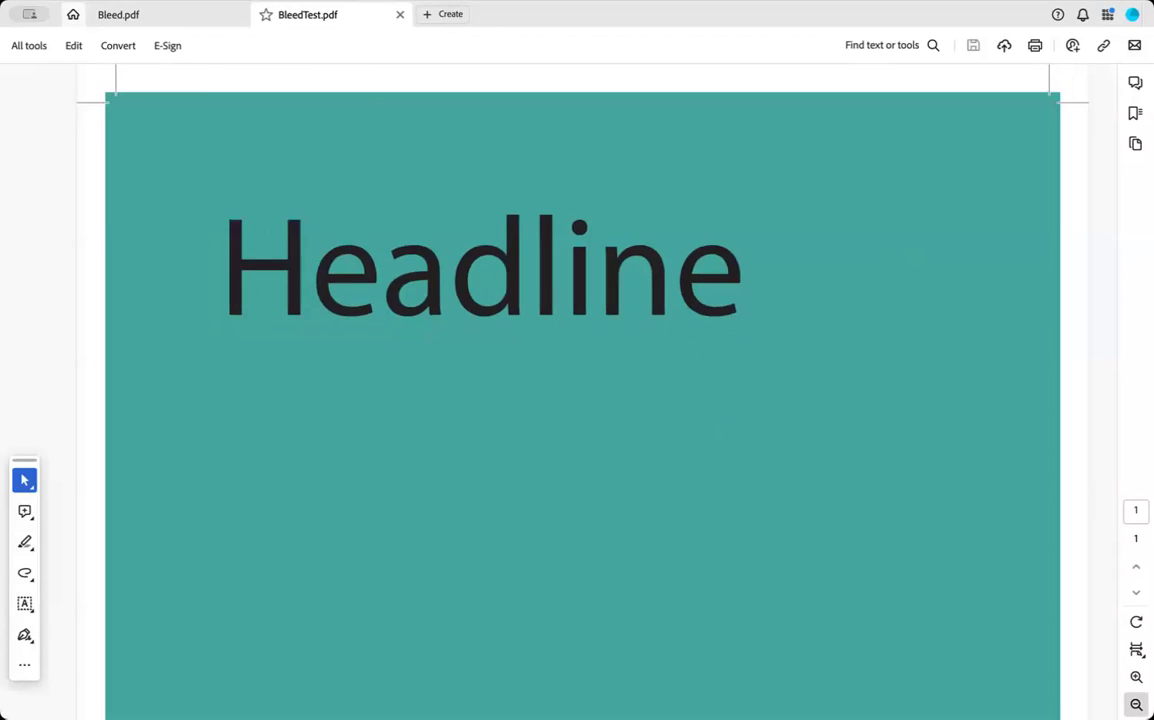
click(1136, 704)
click(1136, 704)
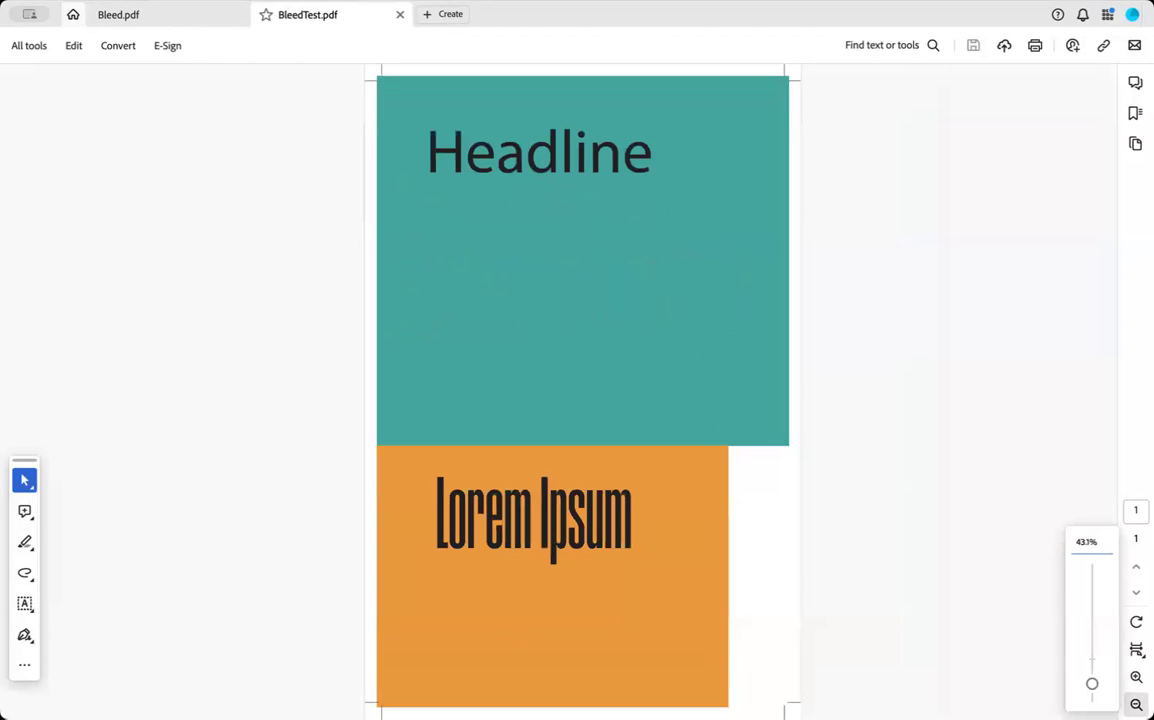
click(1136, 704)
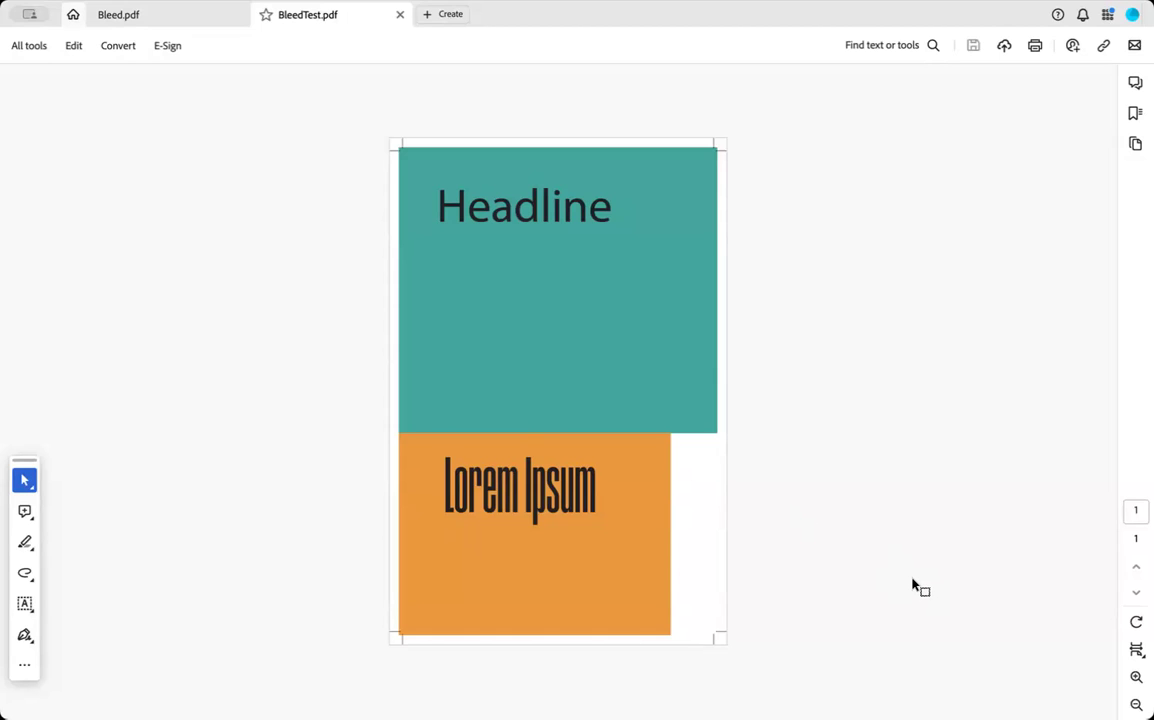
key(super+Tab)
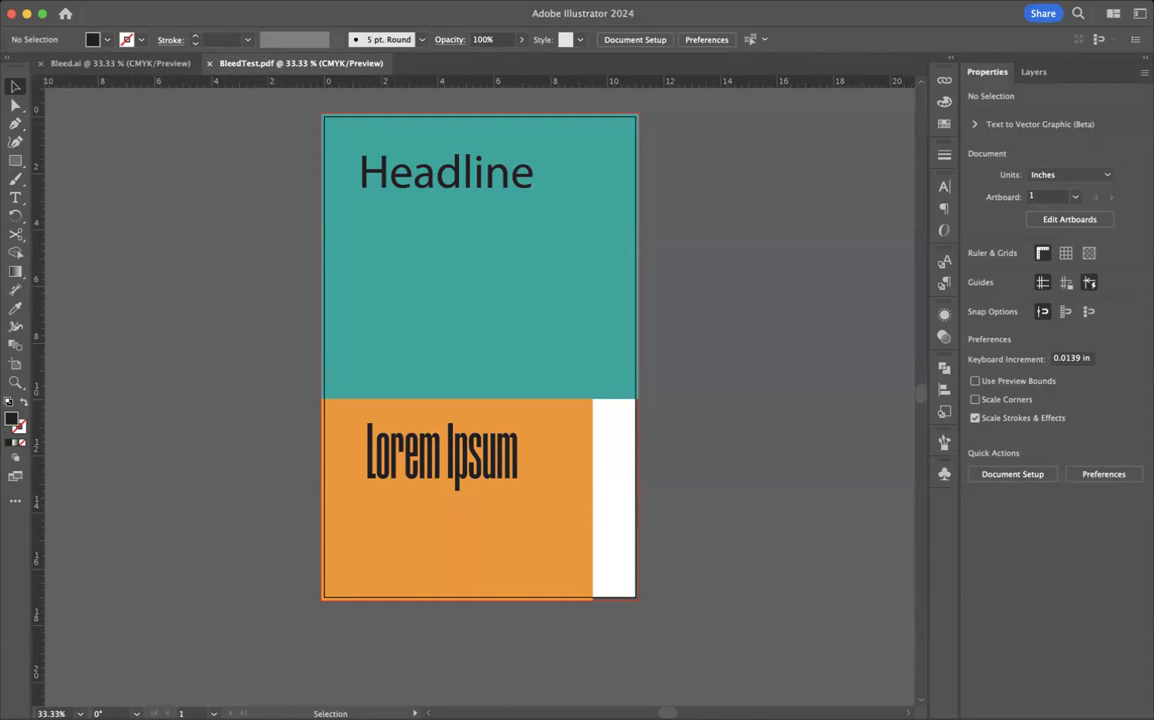
Package BleedTest with copied fonts into BleedTest_Folder on the Desktop, accepting the font notice
click(115, 0)
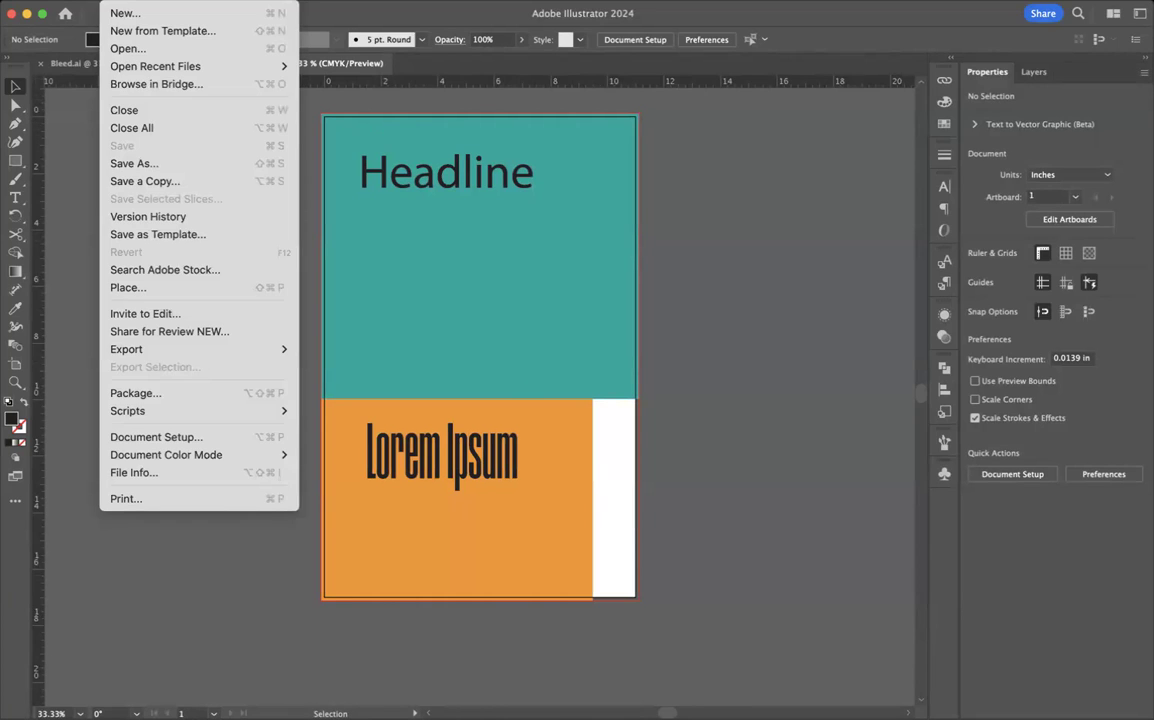
click(131, 393)
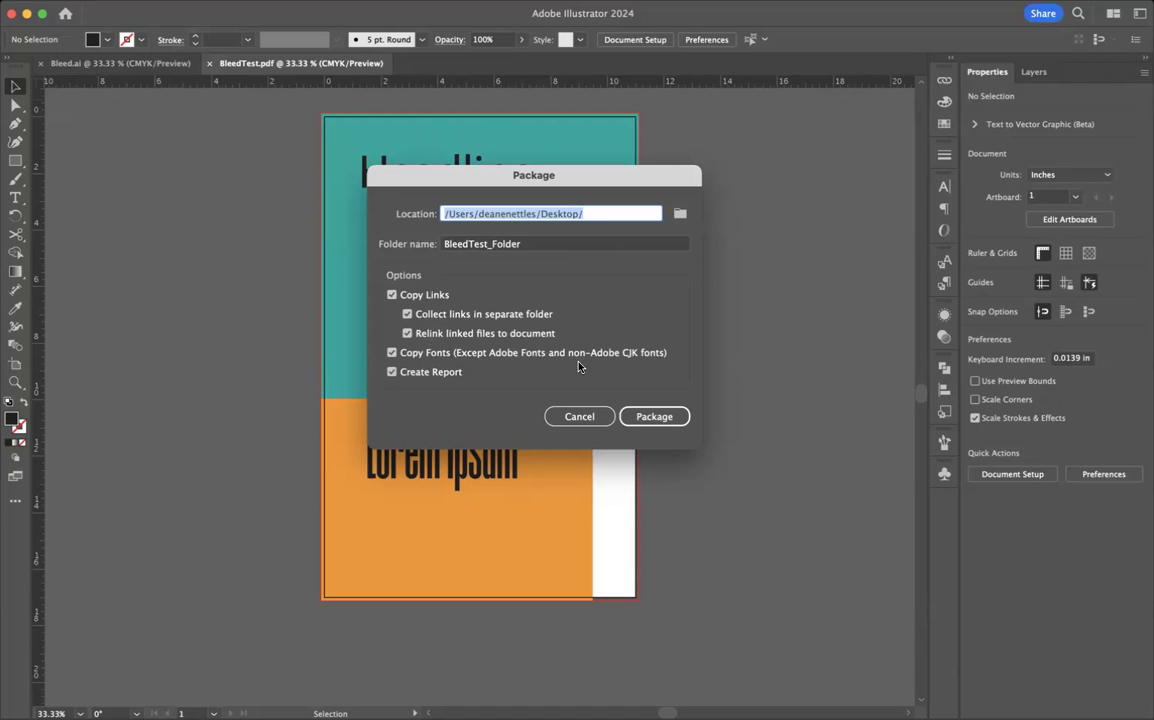
click(650, 419)
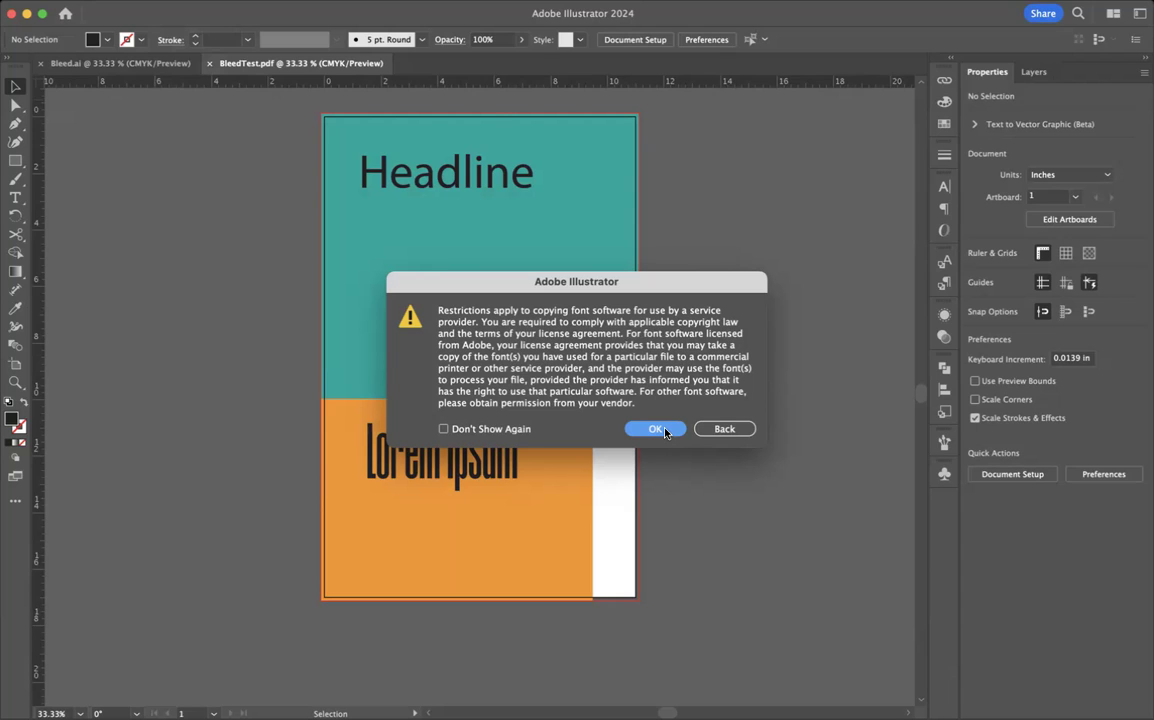
click(665, 430)
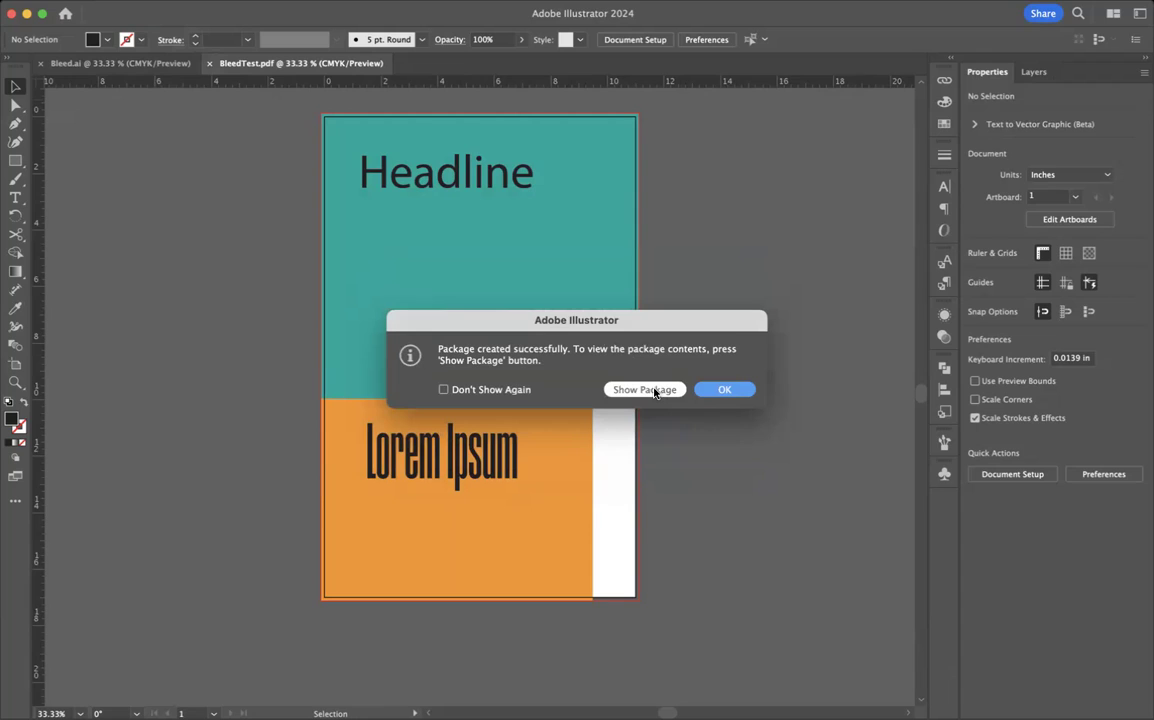
Reveal the BleedTest_Folder package in Finder, confirm its packaged fonts, then view it on the Desktop
click(652, 389)
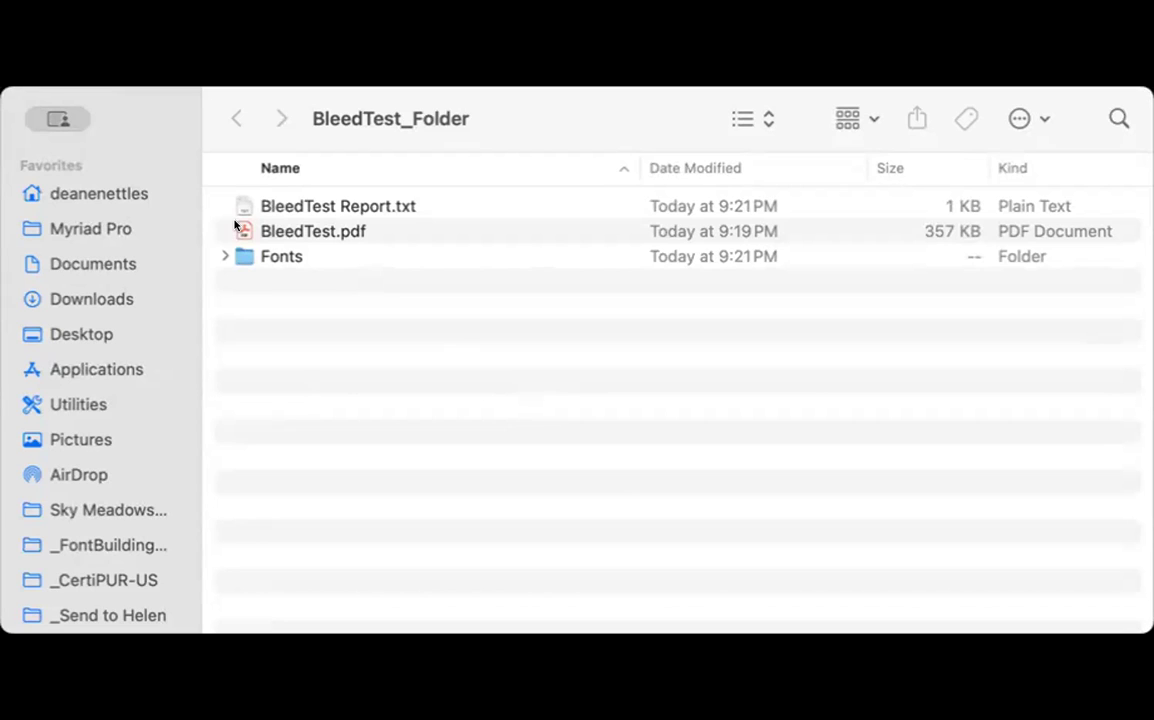
click(216, 255)
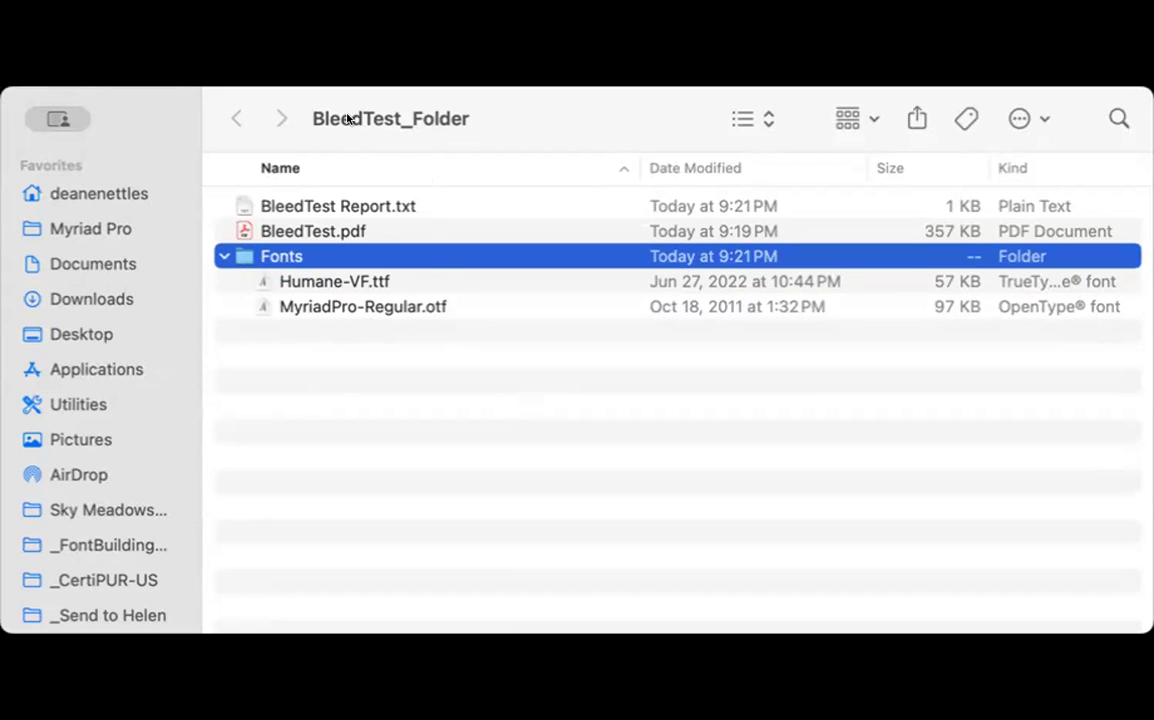
mouse_move(346, 118)
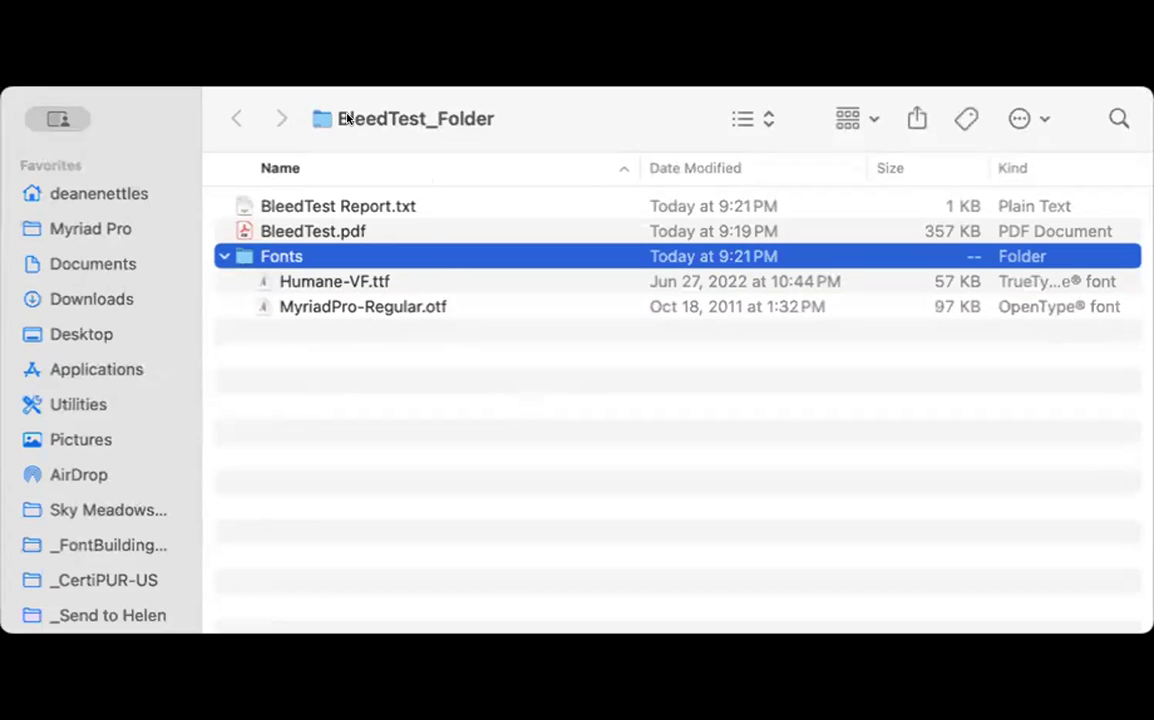
super+click(346, 118)
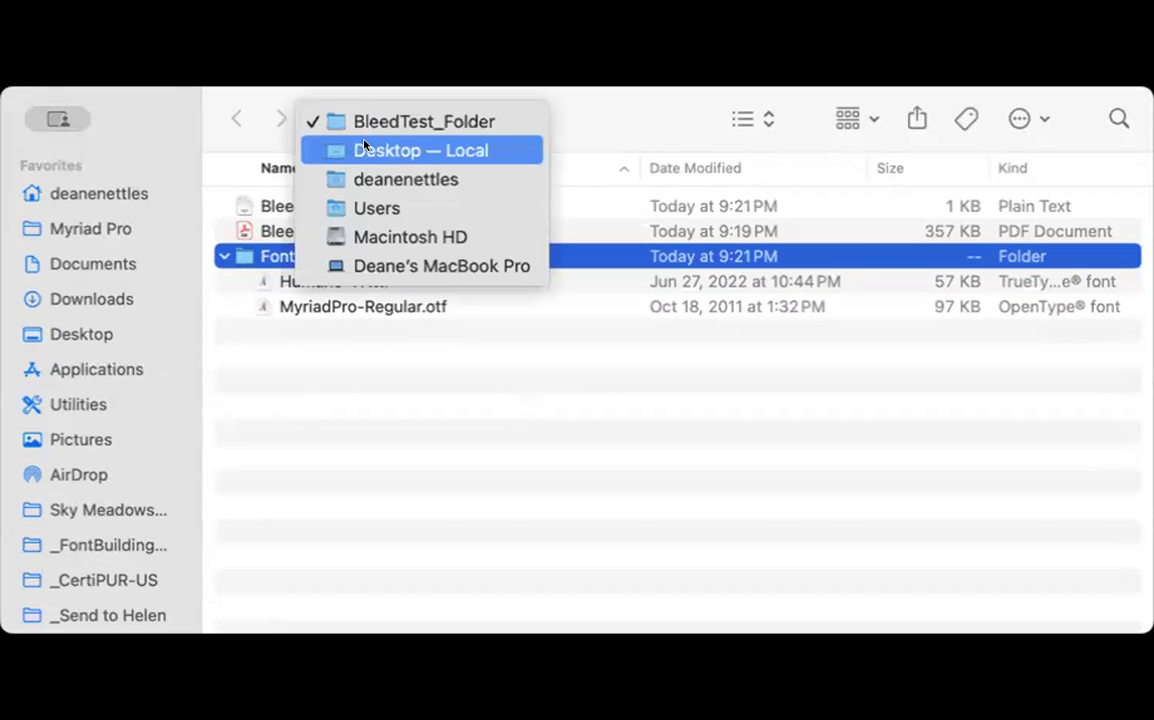
click(364, 152)
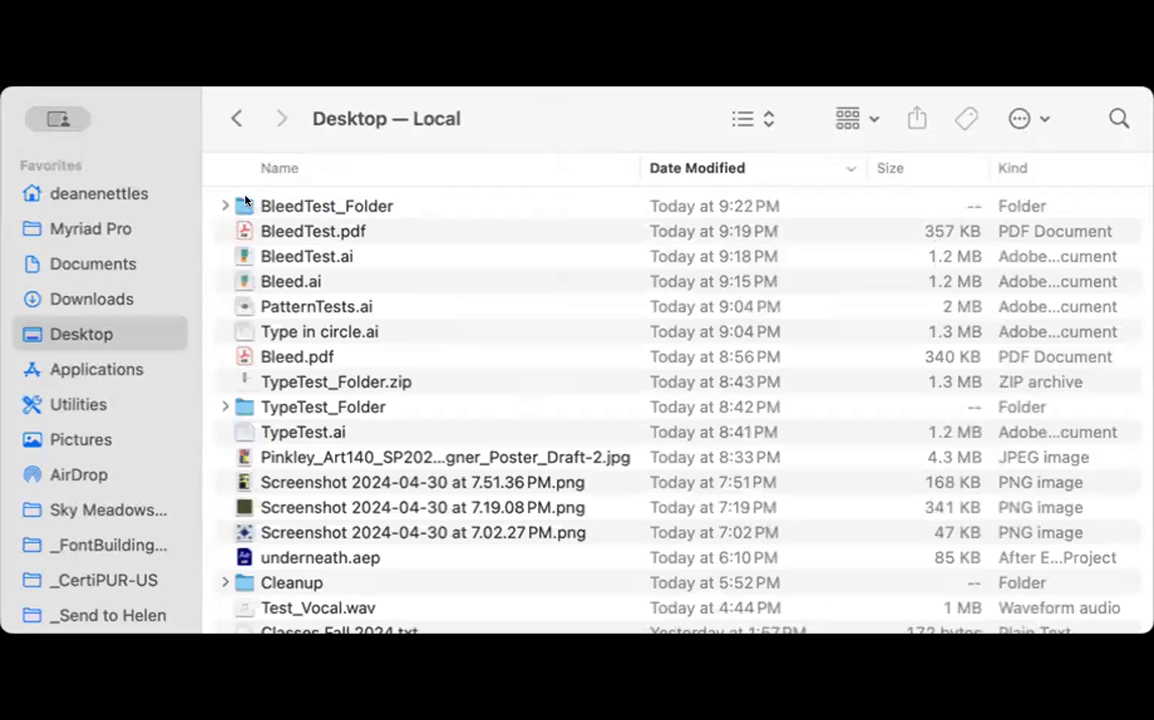
click(246, 203)
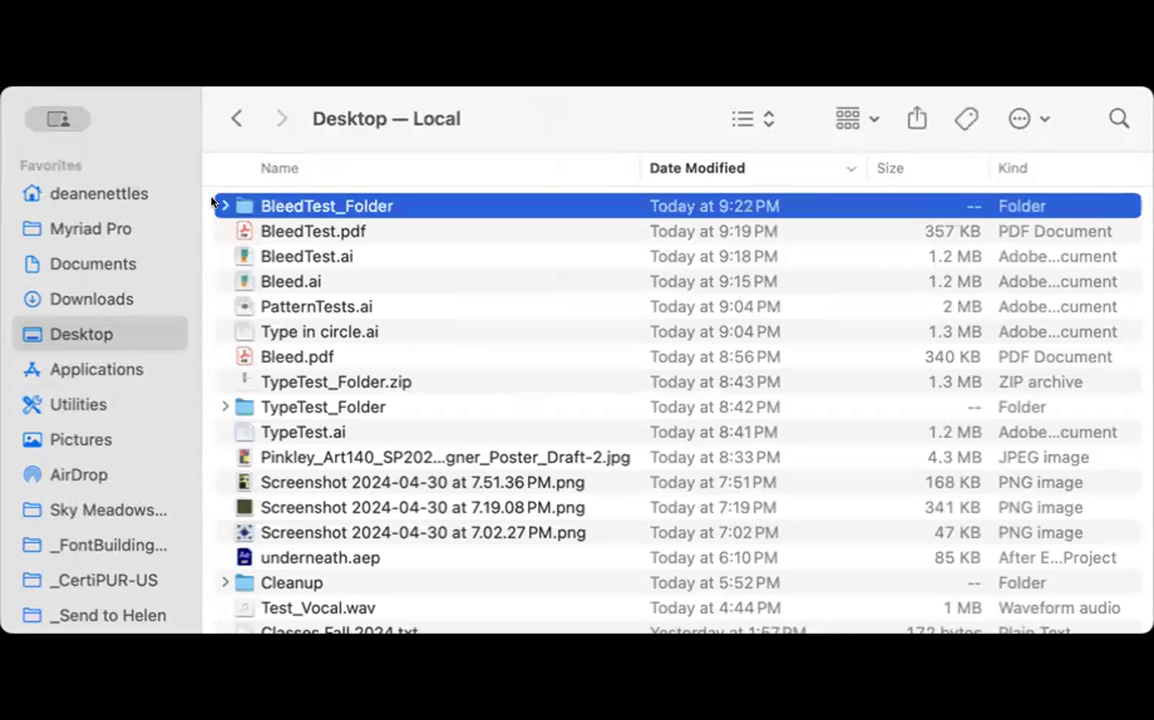
click(219, 205)
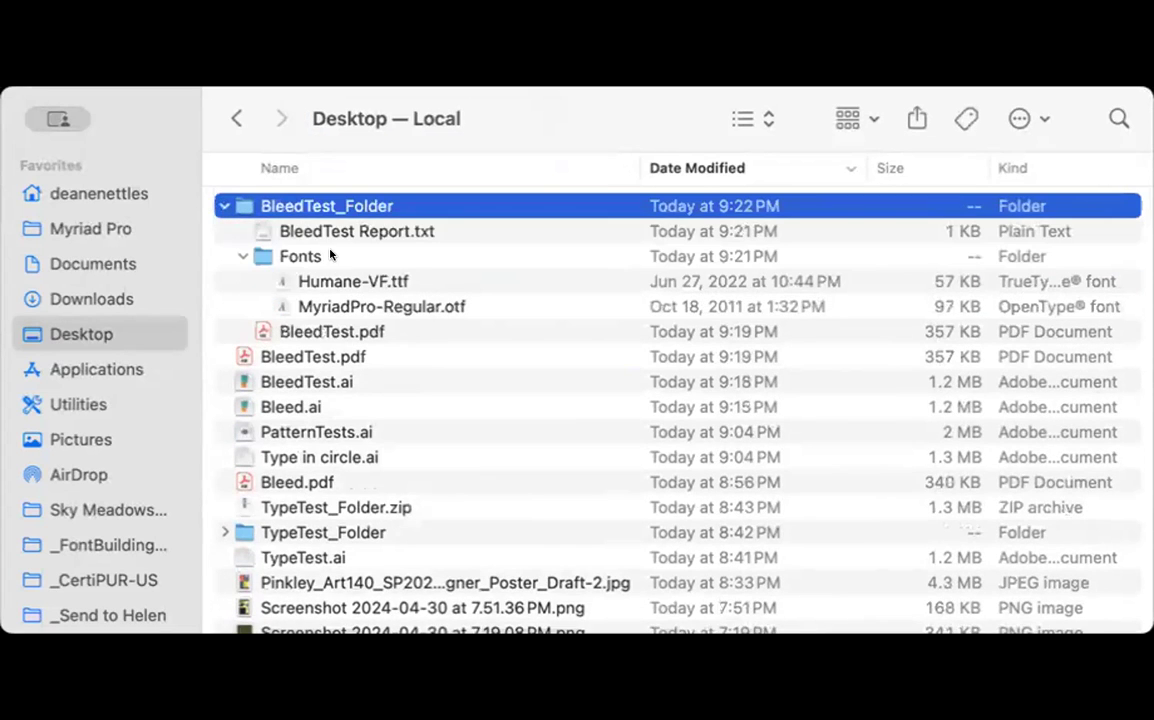
click(220, 205)
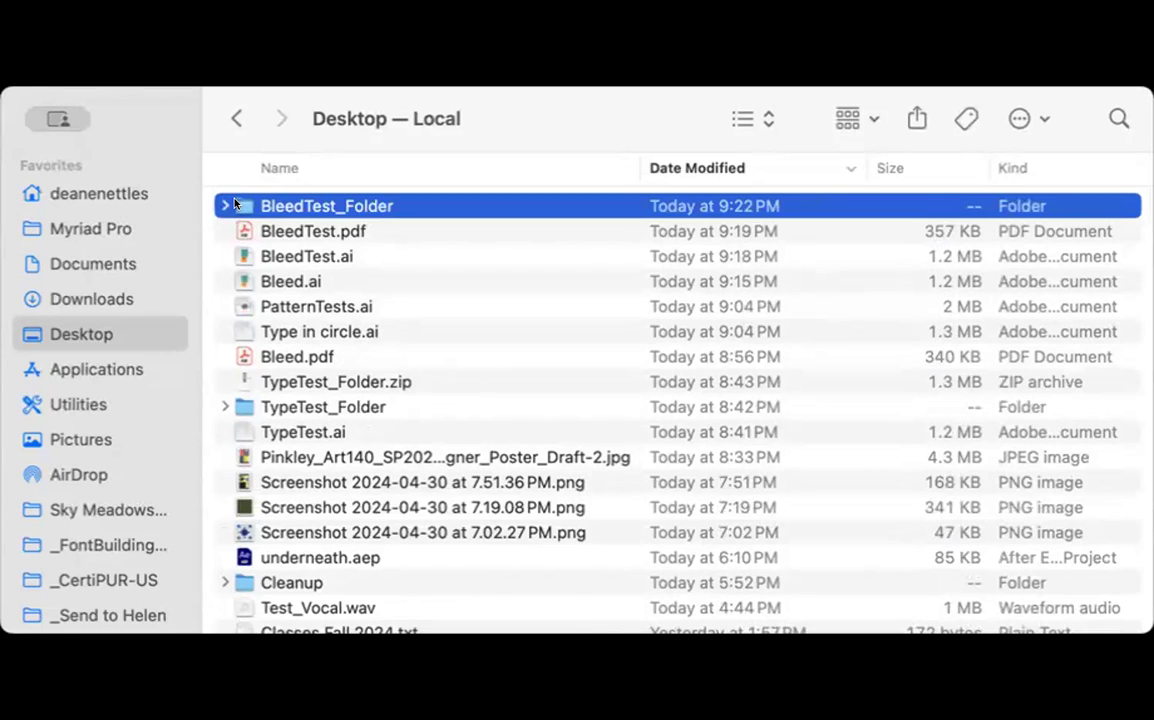
Compress BleedTest_Folder into a 411 KB BleedTest_Folder.zip on the Desktop
right_click(235, 204)
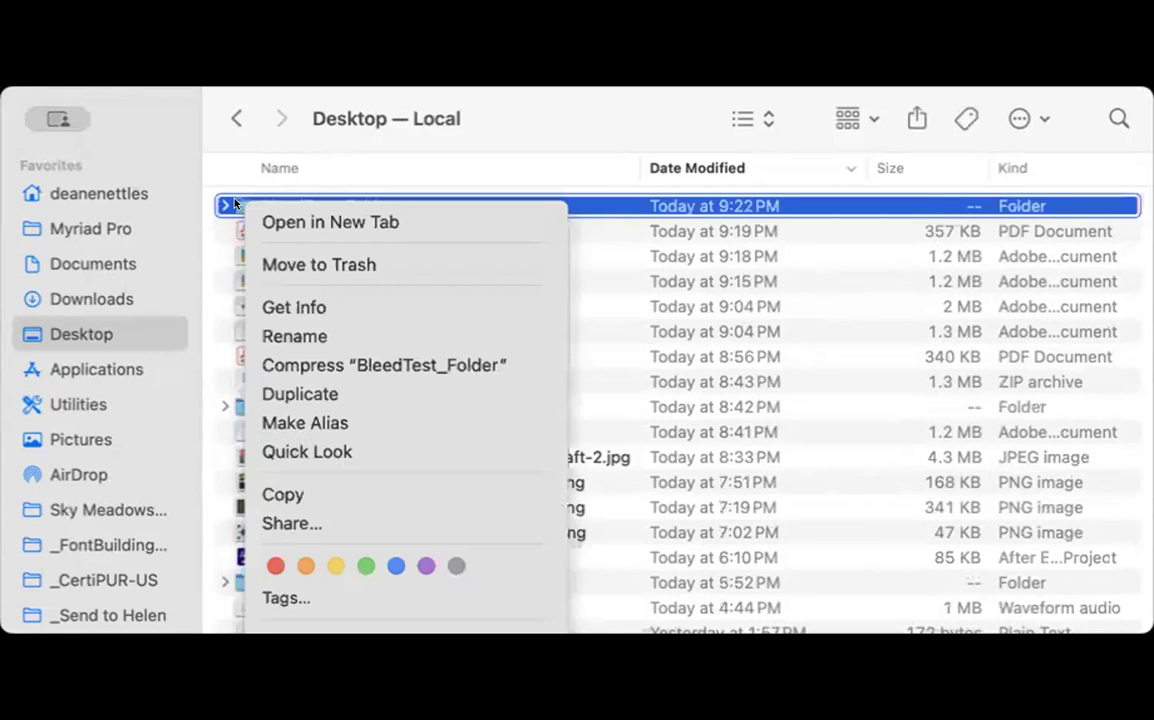
click(304, 364)
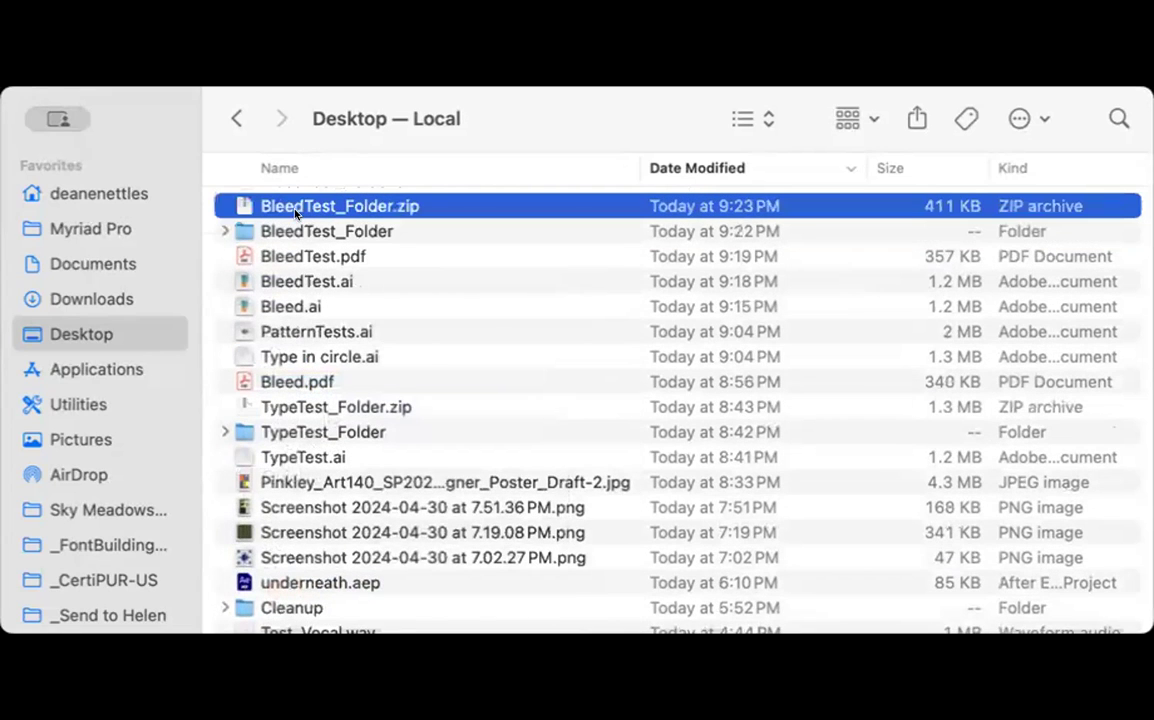